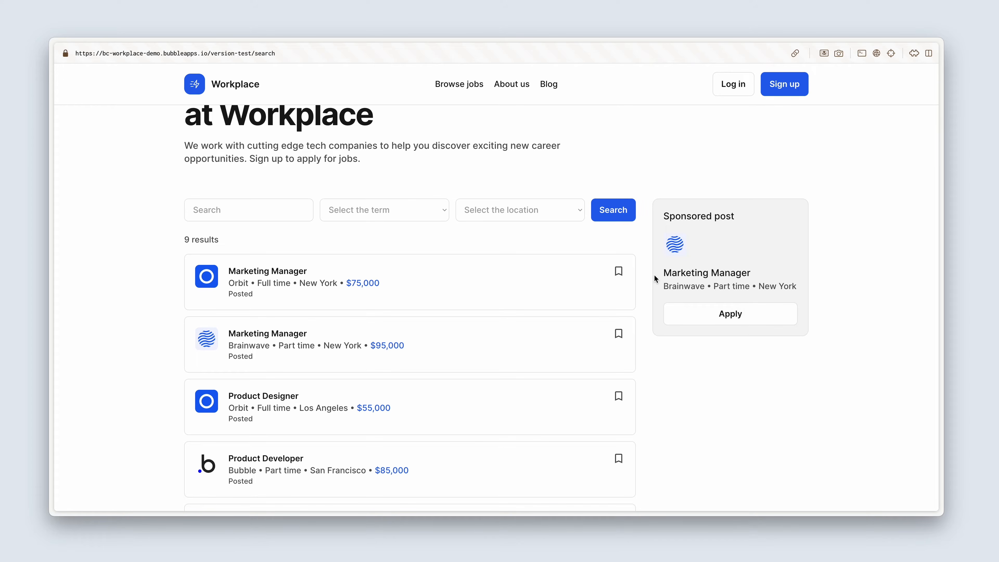
Switch to the search page's design view and open the properties of the RepeatingGroup Jobs element.
{"action": "key", "text": "ctrl+Tab"}
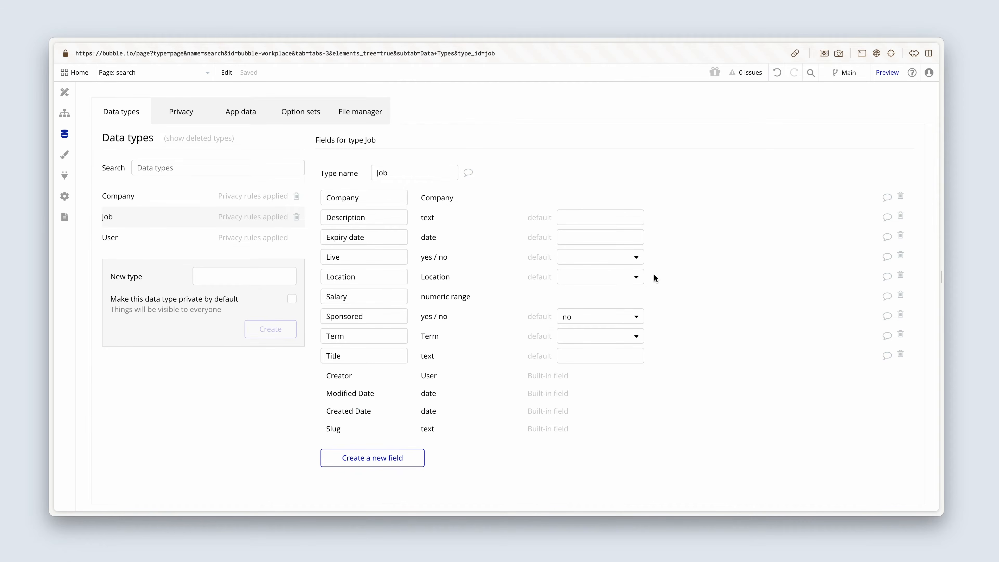
{"action": "left_click", "coordinate": [65, 92]}
{"action": "scroll", "coordinate": [256, 244], "scroll_direction": "down", "scroll_amount": 3}
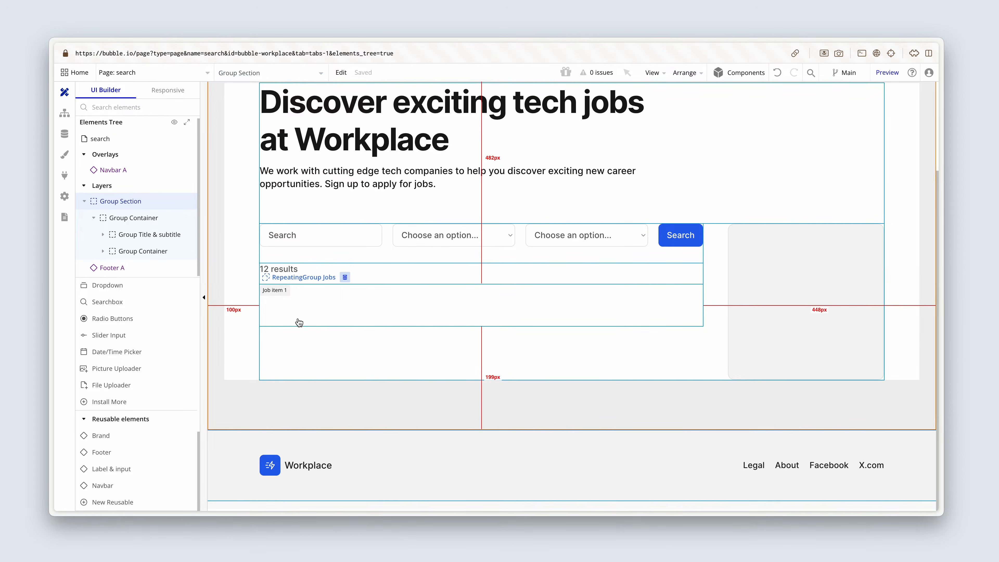
{"action": "left_click", "coordinate": [299, 317]}
{"action": "scroll", "coordinate": [300, 317], "scroll_direction": "up", "scroll_amount": 1}
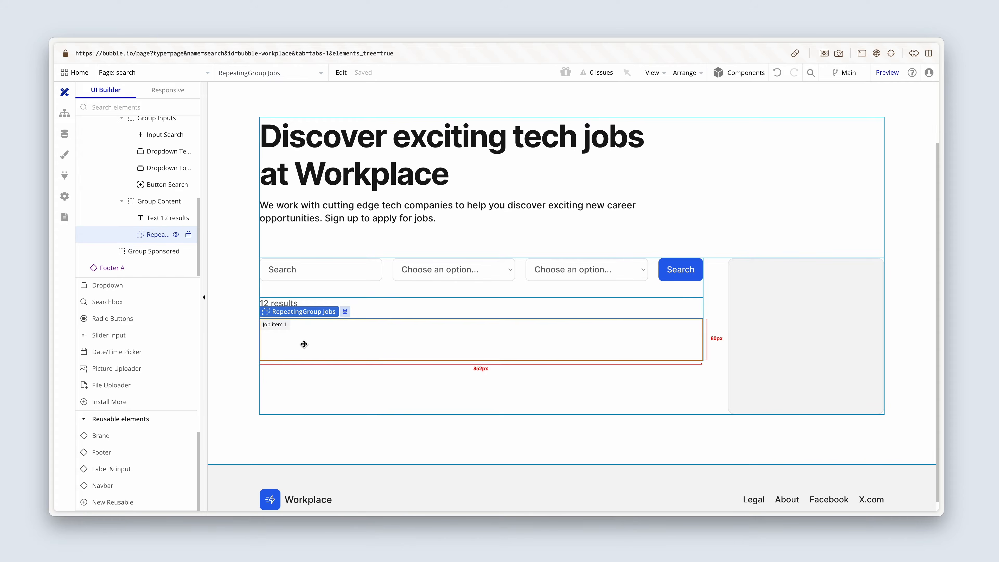
{"action": "double_click", "coordinate": [304, 344]}
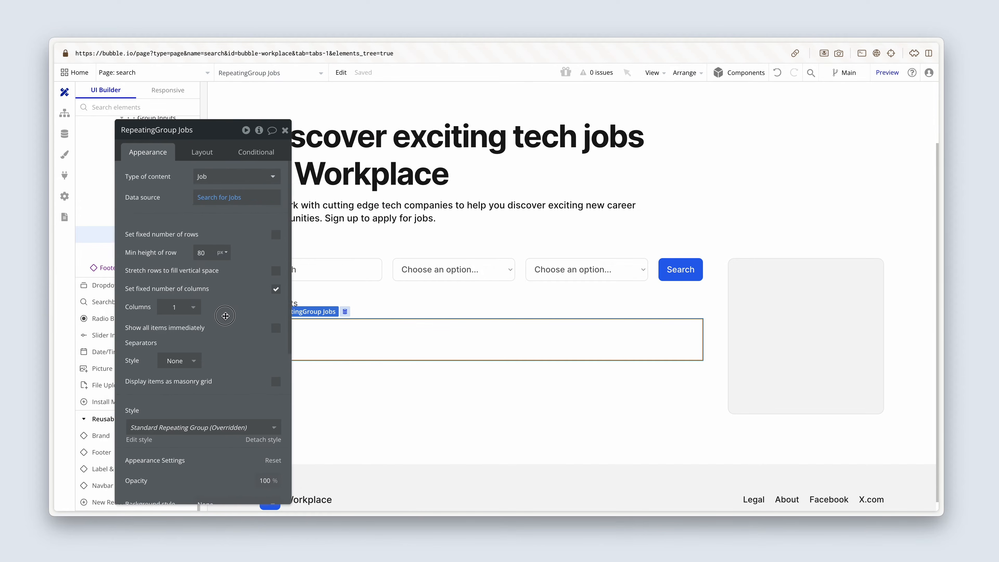
{"action": "left_click_drag", "start_coordinate": [226, 316], "coordinate": [195, 306]}
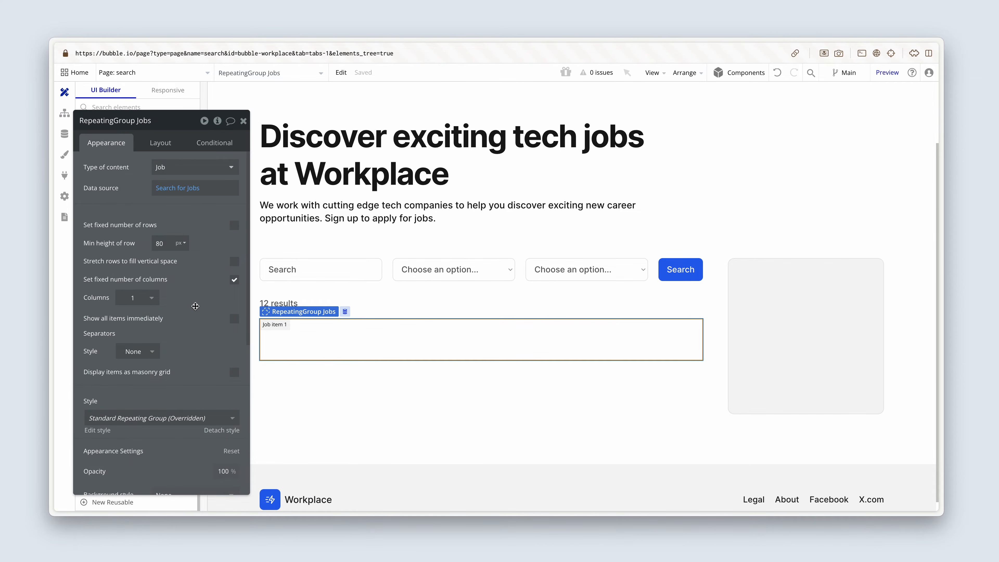
Give the repeating group solid separators with a width of 16 and the Primary contrast color.
{"action": "scroll", "coordinate": [195, 306], "scroll_direction": "down", "scroll_amount": 1}
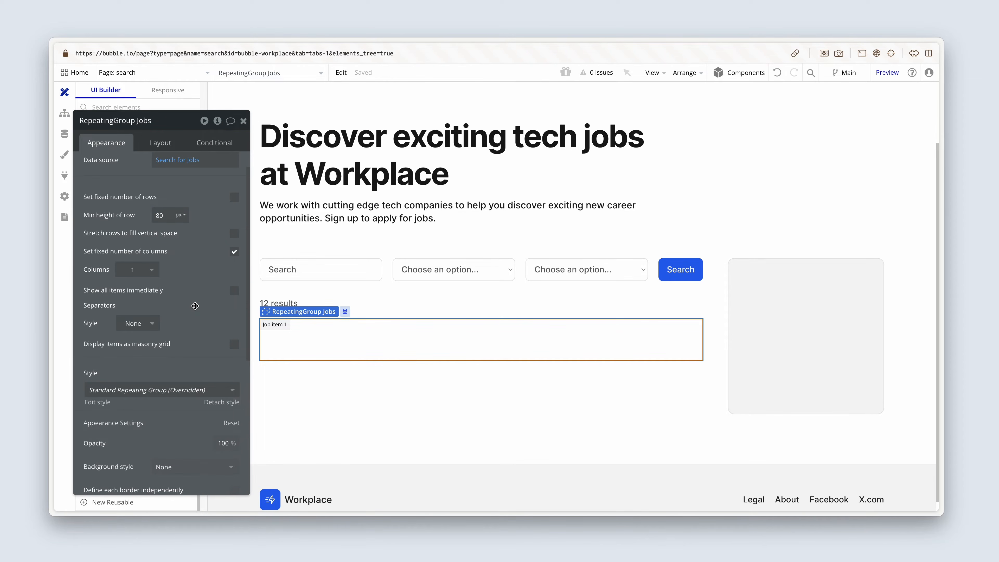
{"action": "left_click", "coordinate": [148, 325]}
{"action": "left_click", "coordinate": [147, 373]}
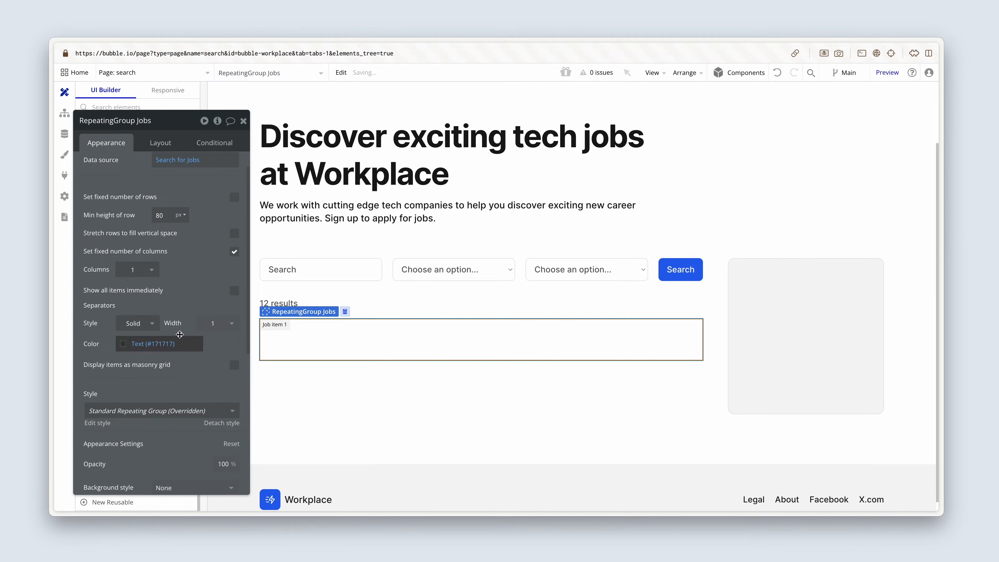
{"action": "left_click", "coordinate": [217, 323]}
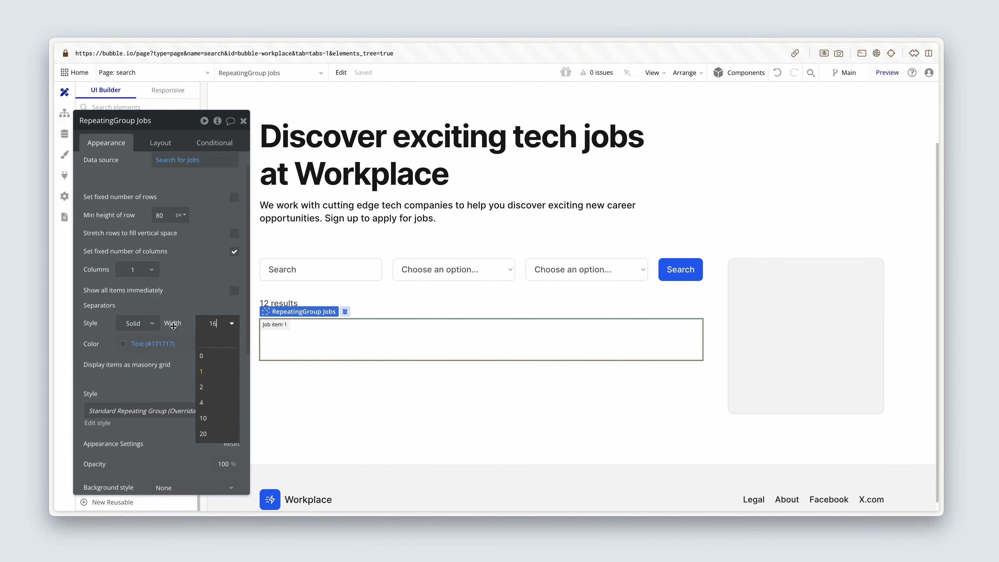
{"action": "left_click", "coordinate": [124, 345]}
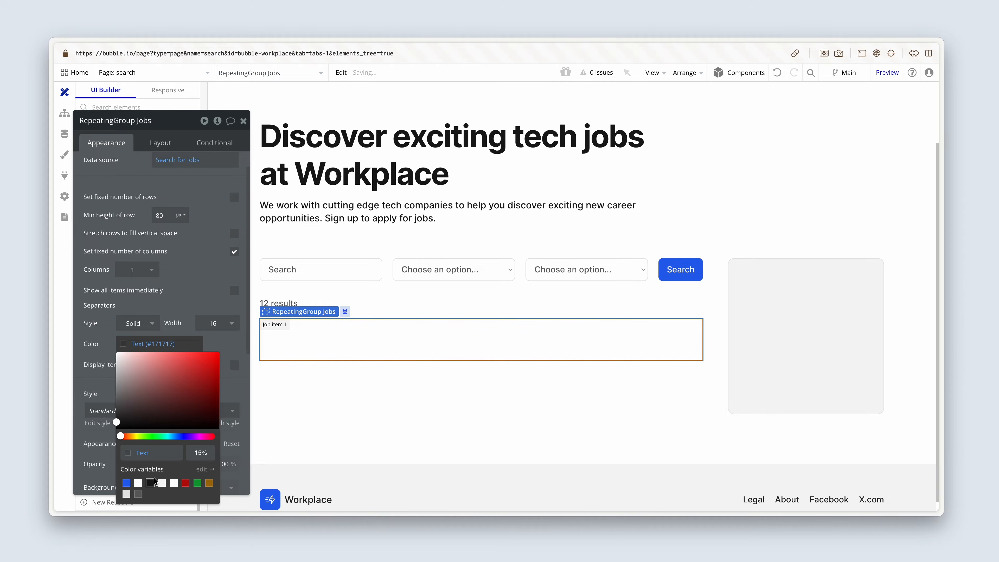
{"action": "left_click", "coordinate": [138, 483]}
{"action": "left_click", "coordinate": [98, 365]}
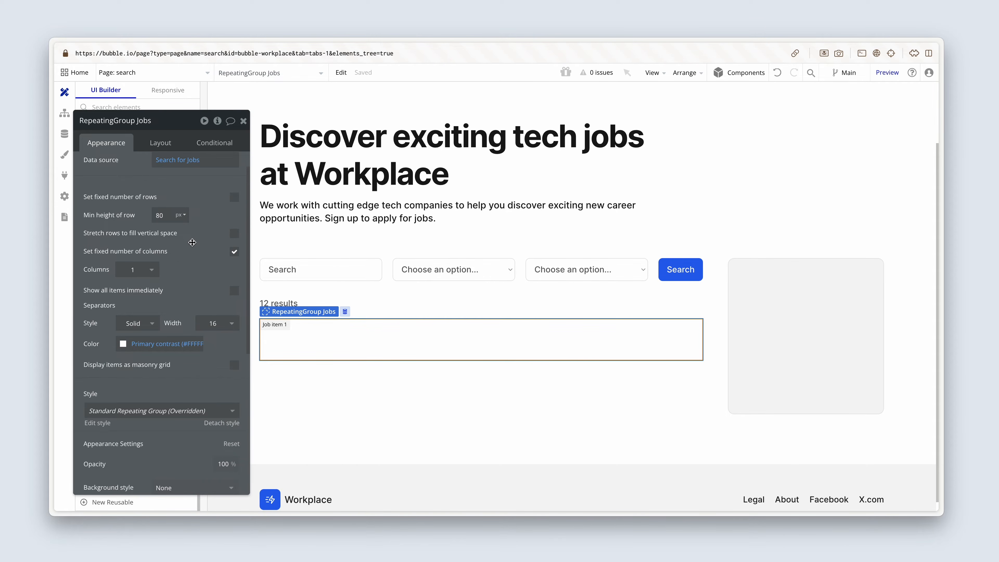
Add a Group container inside the first cell of the jobs repeating group.
{"action": "mouse_move", "coordinate": [192, 242]}
{"action": "left_click_drag", "start_coordinate": [196, 187], "coordinate": [725, 164]}
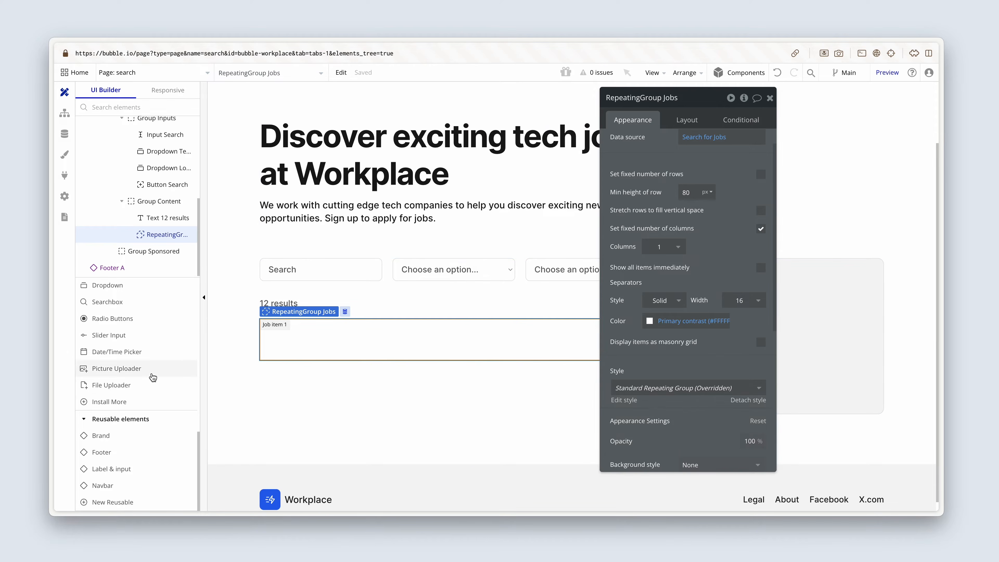
{"action": "scroll", "coordinate": [145, 380], "scroll_direction": "up", "scroll_amount": 5}
{"action": "scroll", "coordinate": [148, 380], "scroll_direction": "up", "scroll_amount": 3}
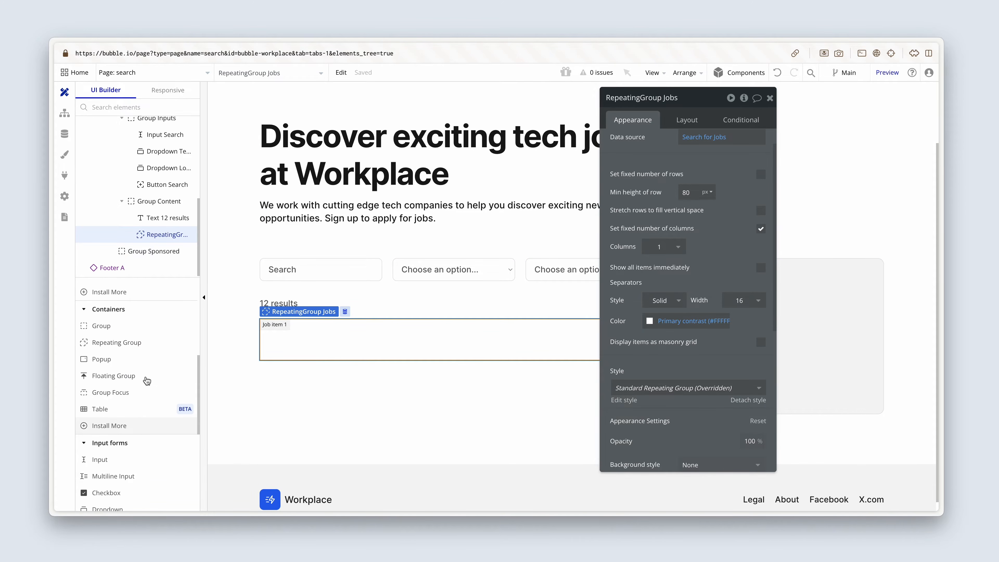
{"action": "left_click", "coordinate": [122, 326]}
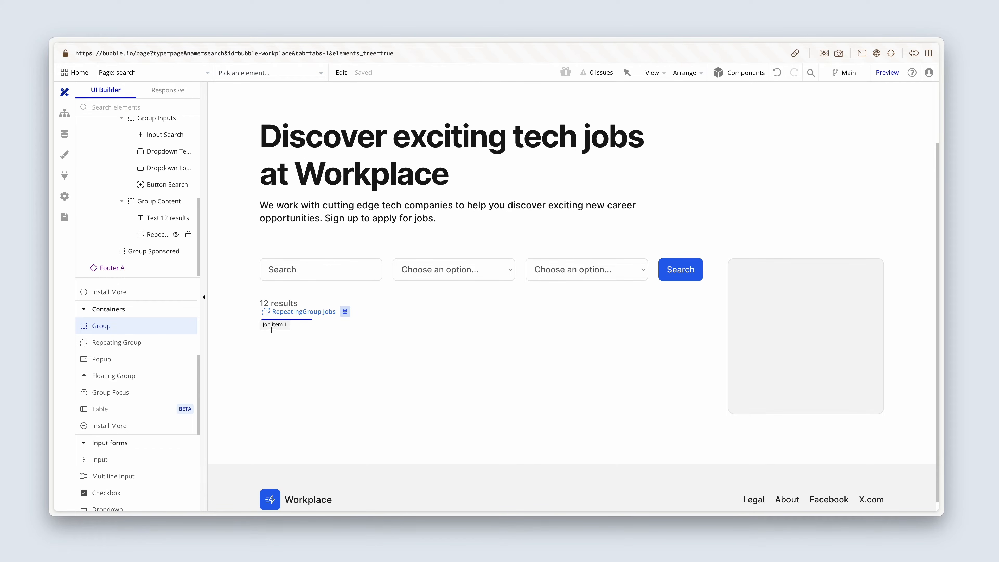
{"action": "left_click_drag", "start_coordinate": [272, 329], "coordinate": [330, 356]}
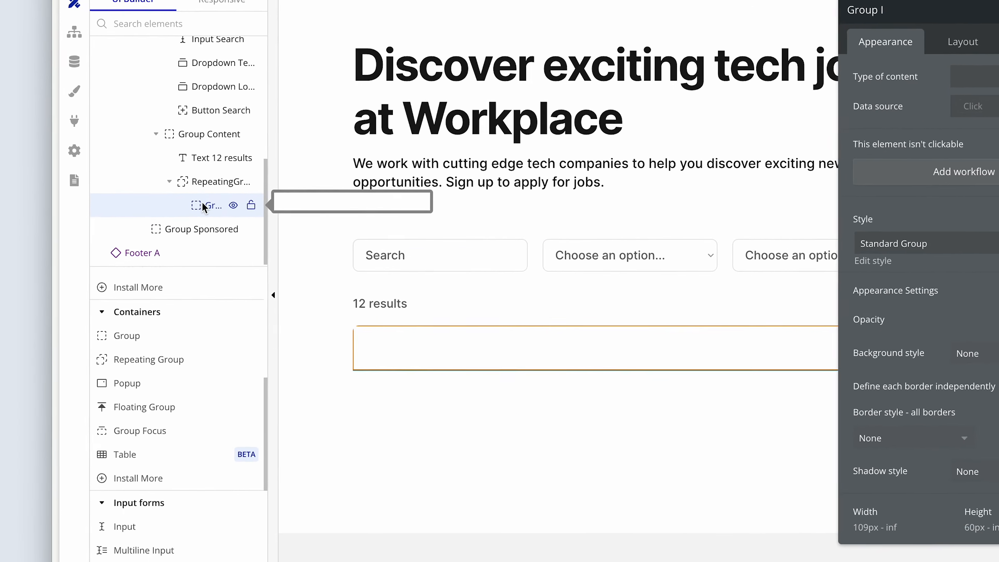
Widen the elements tree and rename the new group as Group Card.
{"action": "left_click_drag", "start_coordinate": [278, 168], "coordinate": [319, 167]}
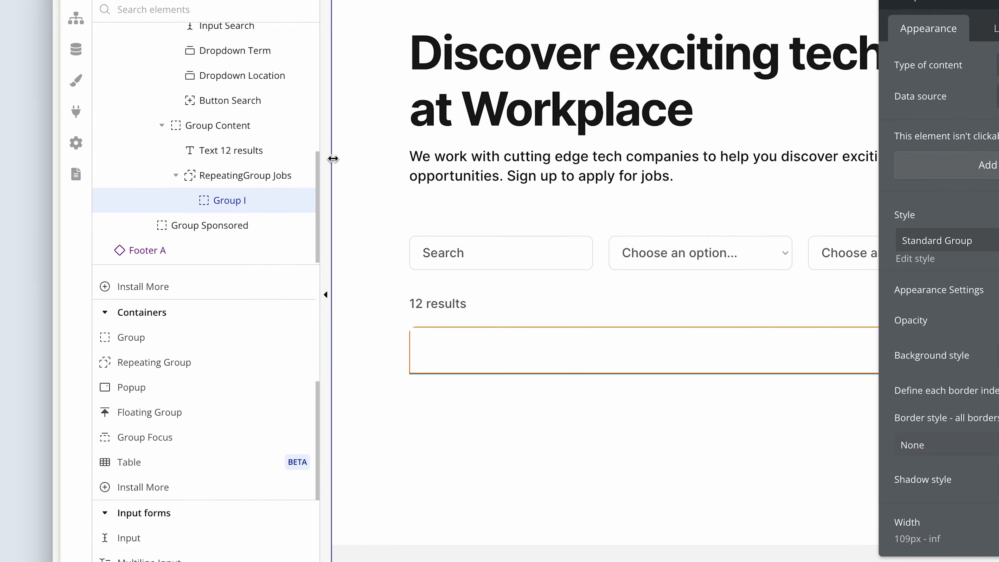
{"action": "left_click_drag", "start_coordinate": [231, 205], "coordinate": [211, 199]}
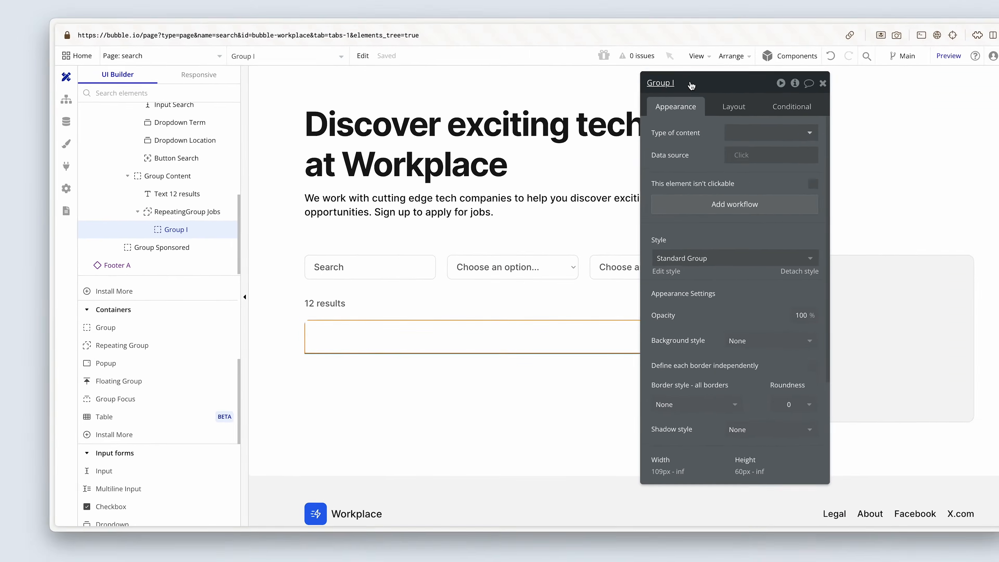
{"action": "left_click", "coordinate": [691, 84]}
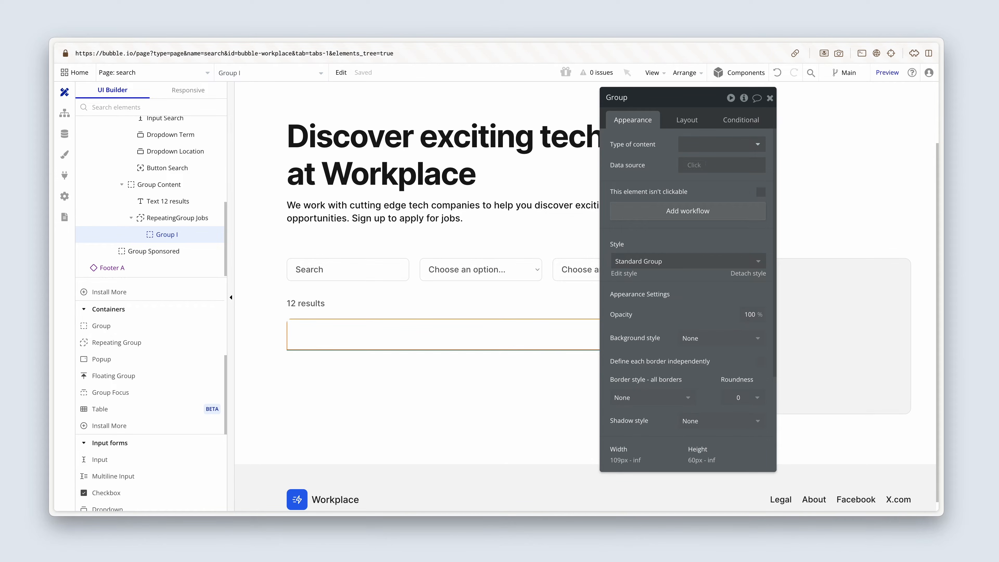
{"action": "key", "text": "Return"}
Set Group Card's type of content to Job and its data source to Current cell's Job.
{"action": "left_click_drag", "start_coordinate": [640, 134], "coordinate": [479, 258]}
{"action": "scroll", "coordinate": [377, 319], "scroll_direction": "down", "scroll_amount": 1}
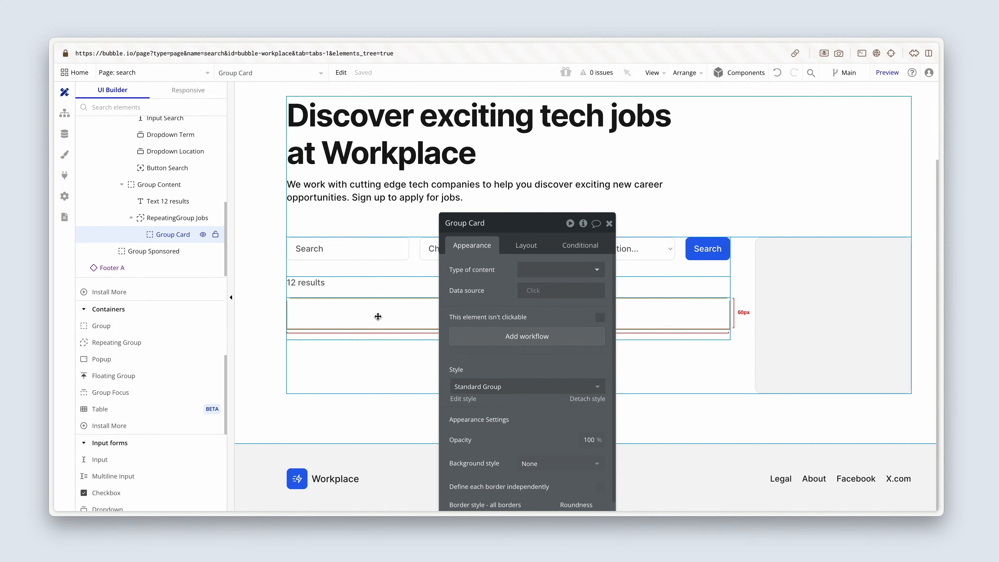
{"action": "left_click", "coordinate": [533, 270]}
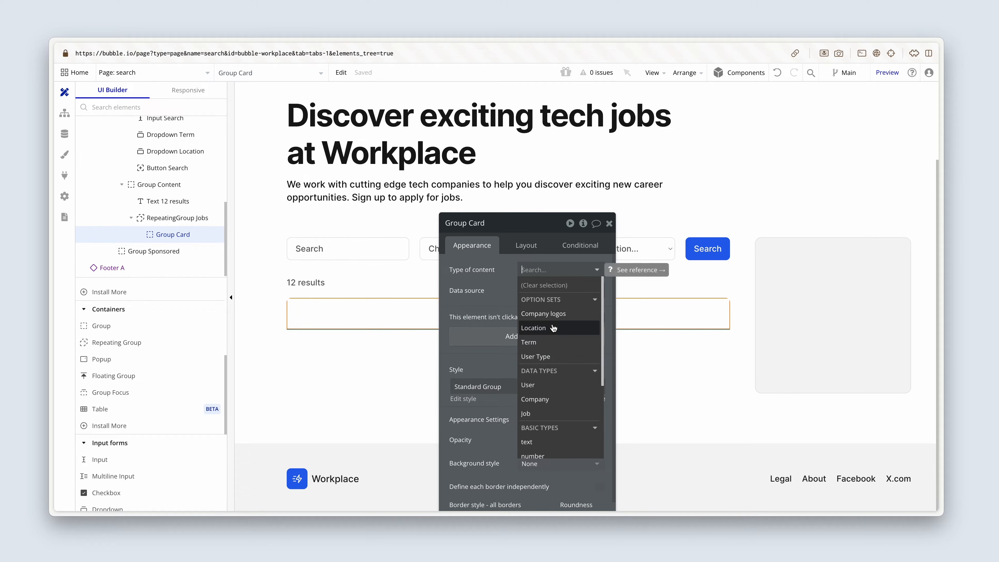
{"action": "left_click", "coordinate": [550, 413]}
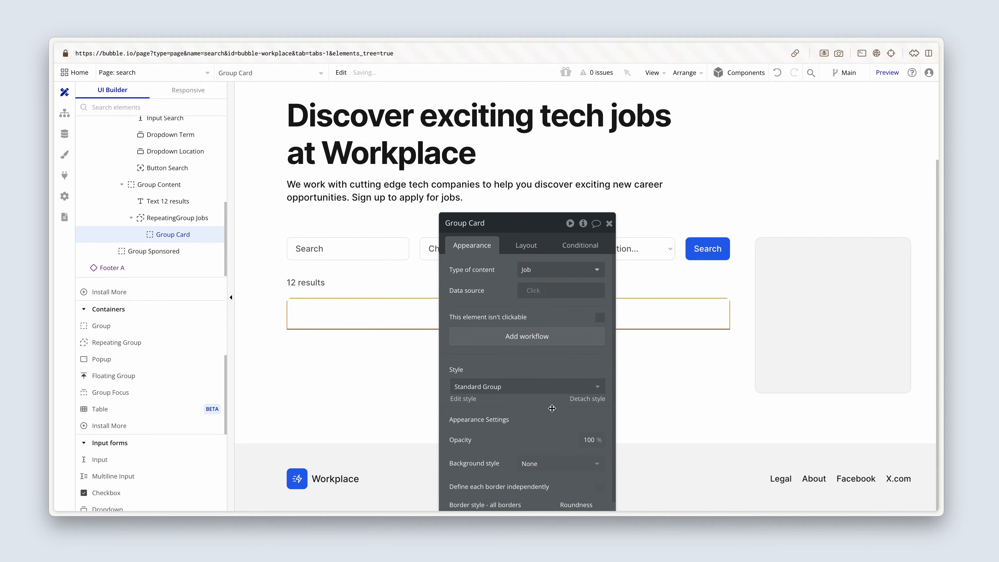
{"action": "left_click", "coordinate": [533, 294]}
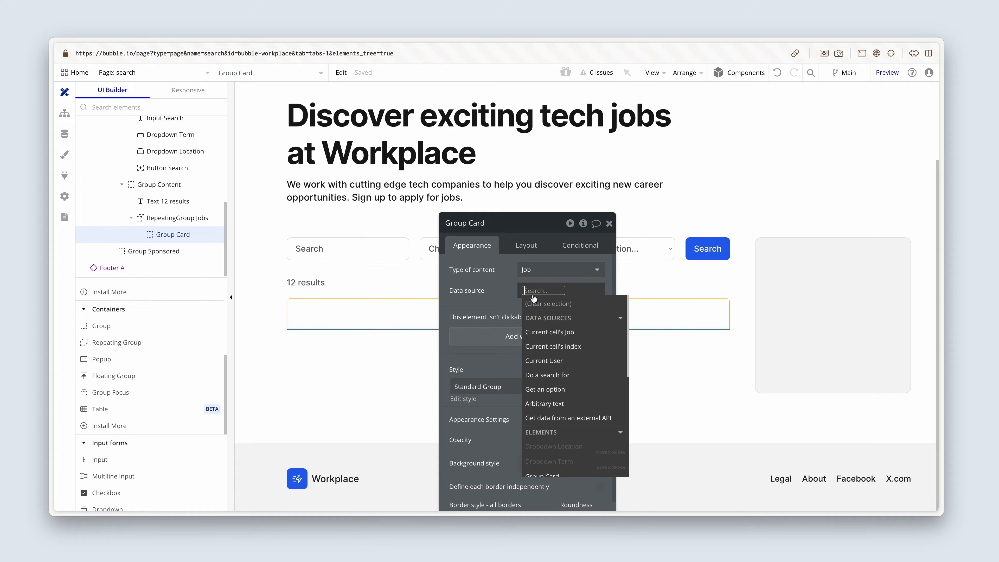
{"action": "left_click", "coordinate": [591, 333]}
{"action": "left_click", "coordinate": [497, 300]}
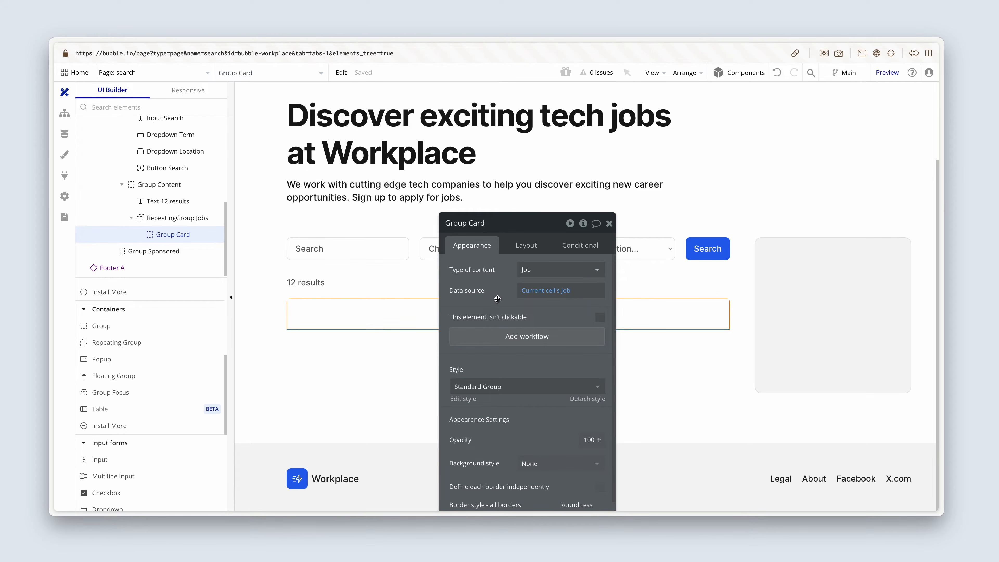
Set Group Card's minimum width to 0 px in its layout settings.
{"action": "scroll", "coordinate": [498, 299], "scroll_direction": "down", "scroll_amount": 3}
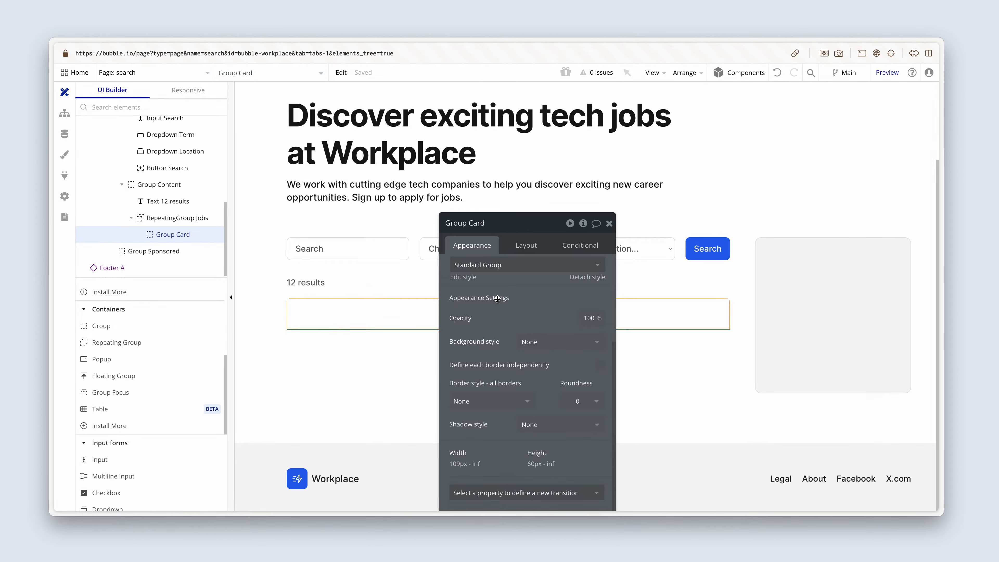
{"action": "scroll", "coordinate": [497, 301], "scroll_direction": "up", "scroll_amount": 1}
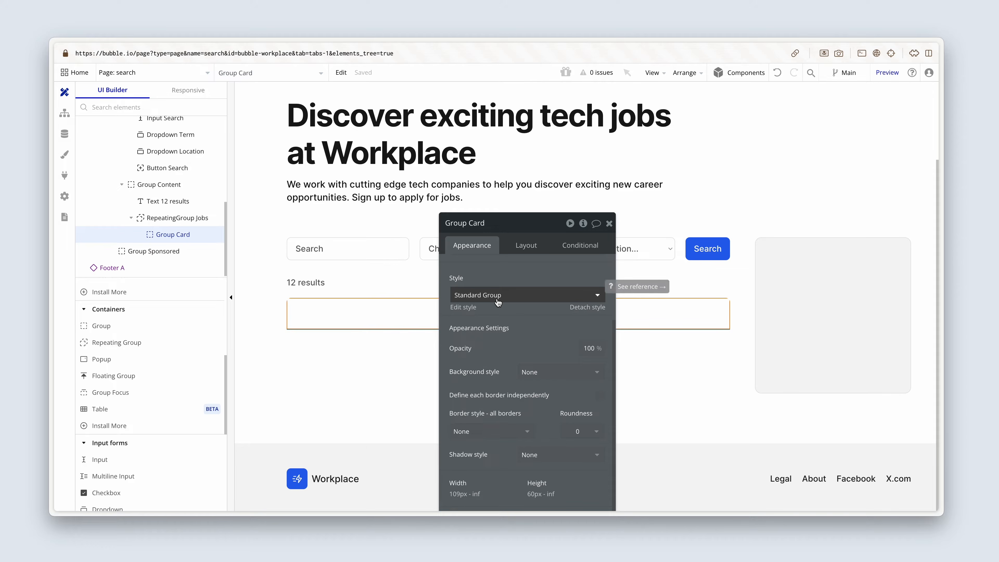
{"action": "left_click", "coordinate": [520, 245]}
{"action": "scroll", "coordinate": [497, 276], "scroll_direction": "down", "scroll_amount": 3}
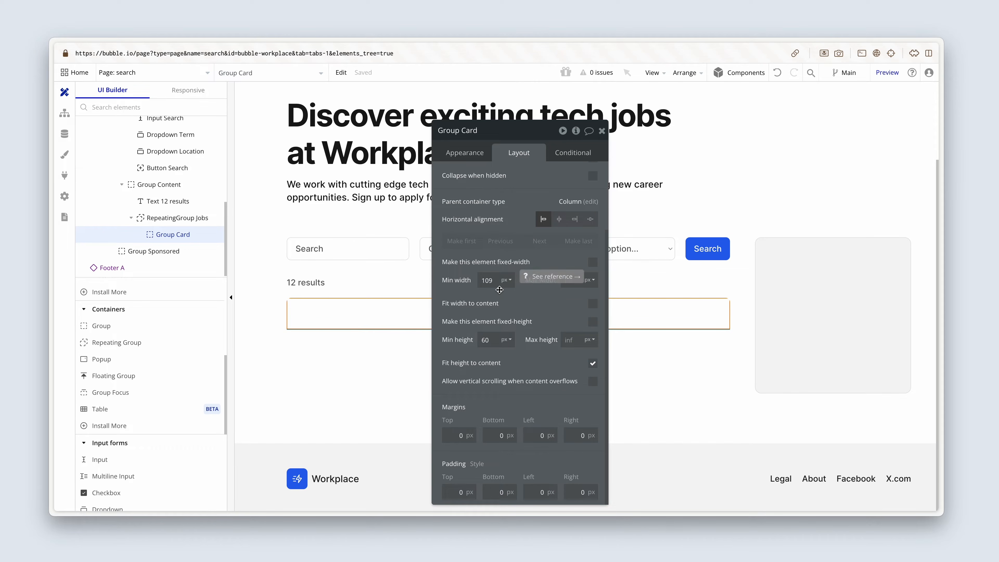
{"action": "left_click_drag", "start_coordinate": [496, 280], "coordinate": [467, 281]}
{"action": "key", "text": "BackSpace"}
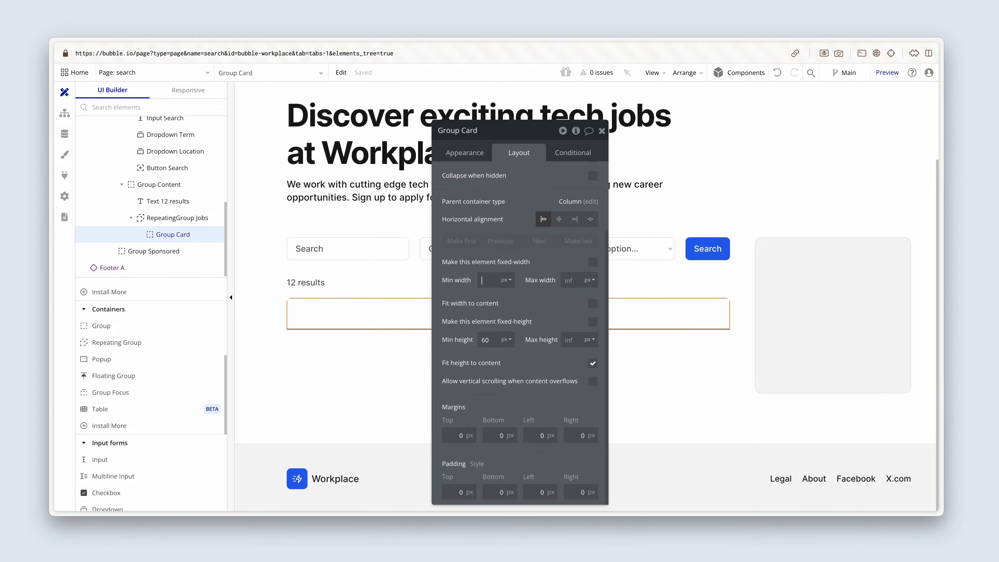
{"action": "left_click", "coordinate": [456, 289]}
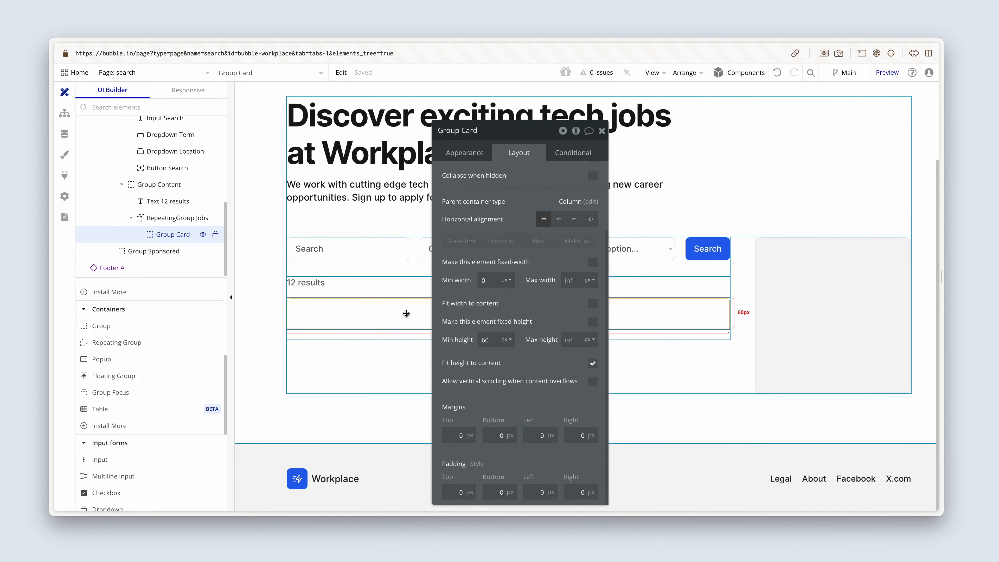
Set Group Card's minimum height to 100 px.
{"action": "double_click", "coordinate": [486, 340]}
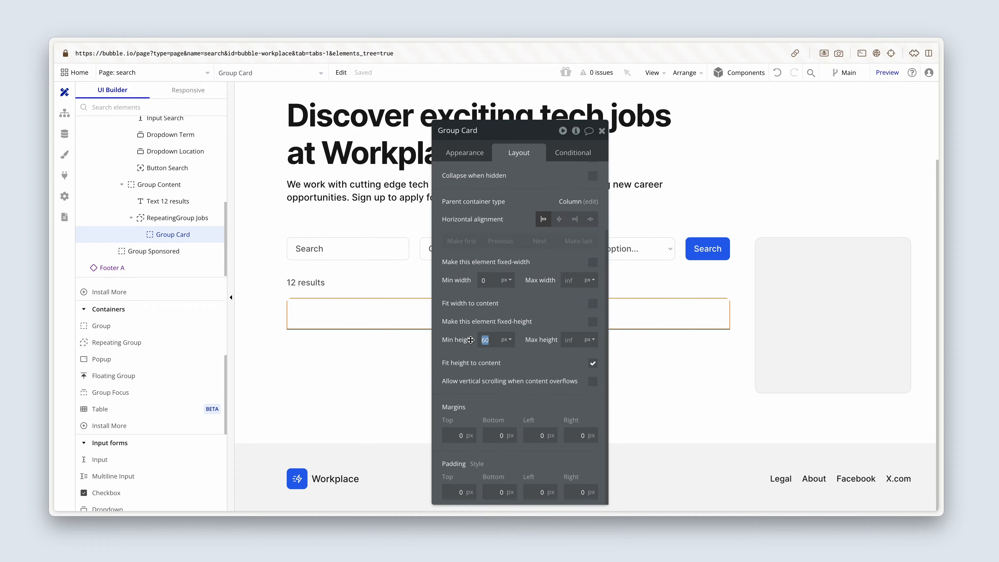
{"action": "type", "text": "100"}
{"action": "left_click", "coordinate": [484, 365]}
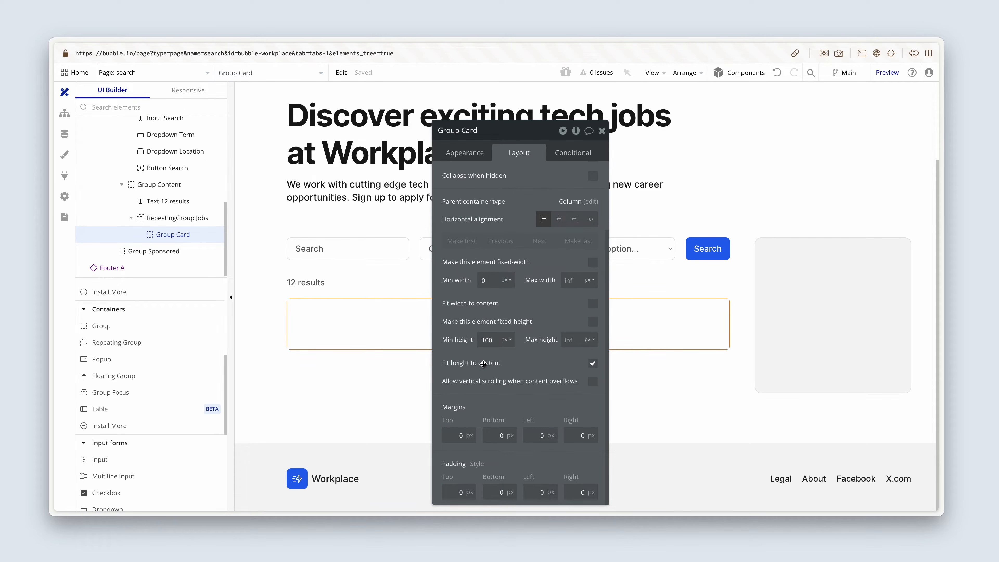
Set Group Card's top, bottom, left and right padding to 20 px each.
{"action": "left_click", "coordinate": [458, 492]}
{"action": "type", "text": "2"}
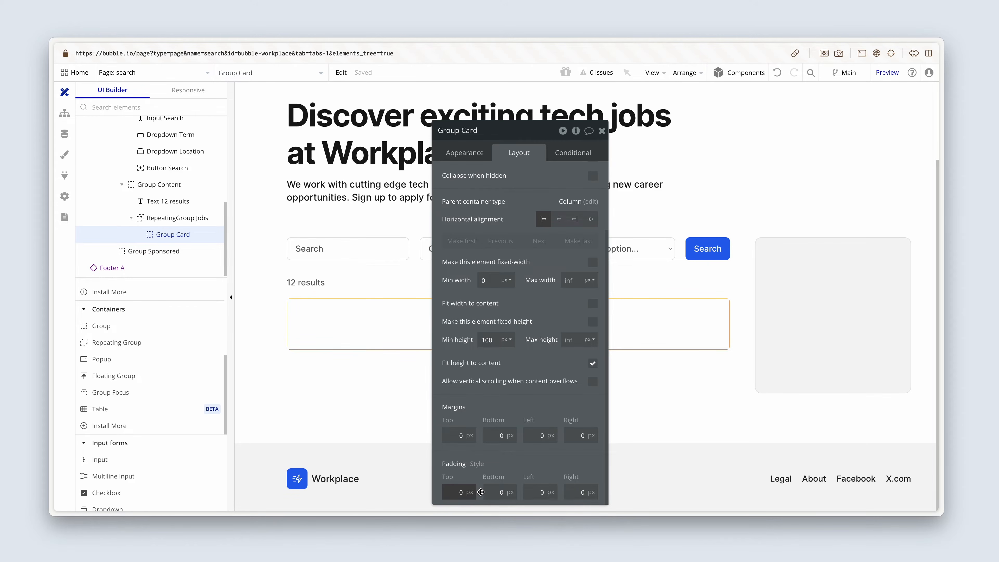
{"action": "left_click", "coordinate": [499, 492]}
{"action": "type", "text": "2"}
{"action": "left_click", "coordinate": [533, 490]}
{"action": "type", "text": "2"}
{"action": "left_click", "coordinate": [571, 490]}
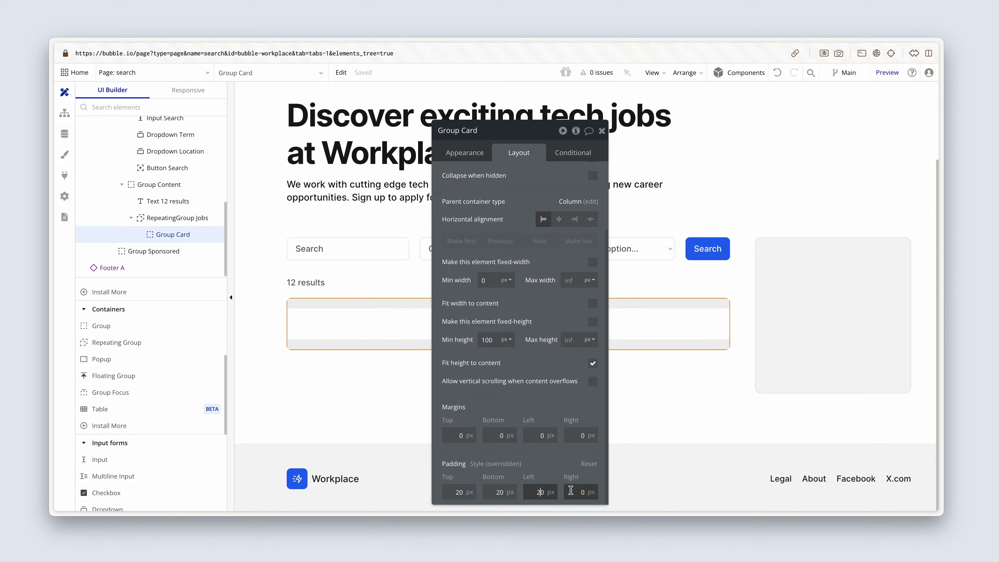
{"action": "type", "text": "2"}
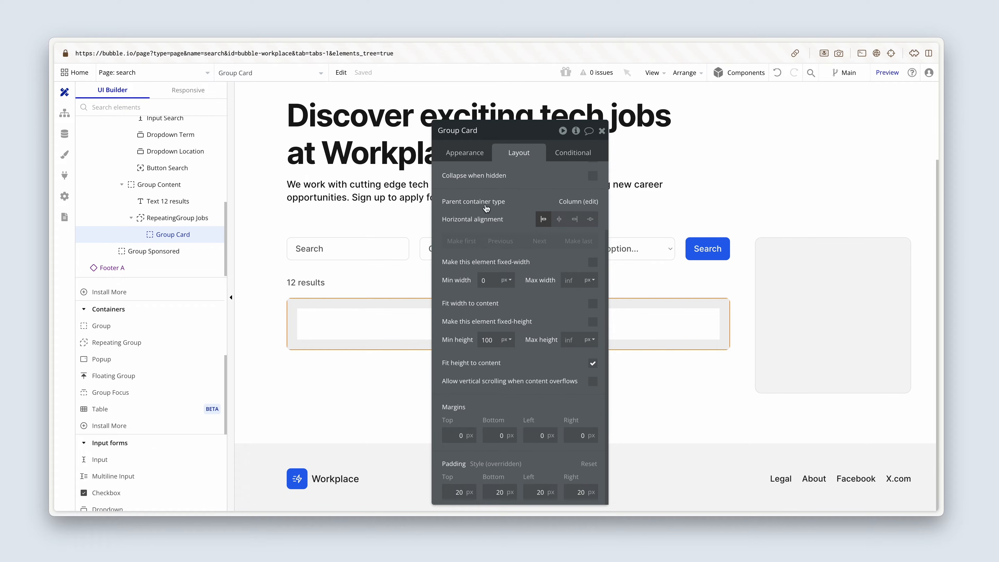
Set Group Card's border roundness to 8 and detach its Standard Group style.
{"action": "left_click", "coordinate": [462, 152]}
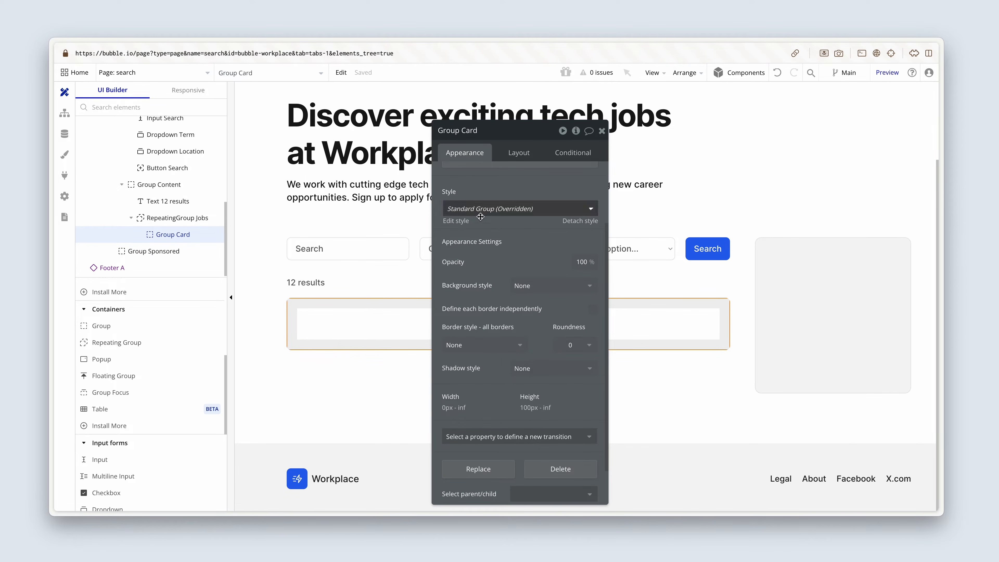
{"action": "left_click", "coordinate": [591, 330]}
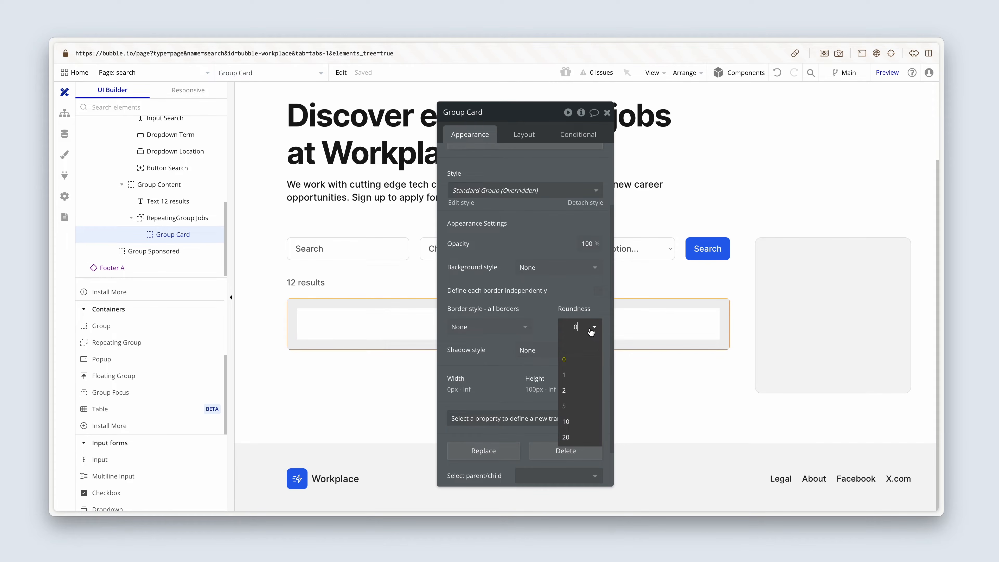
{"action": "key", "text": "BackSpace"}
{"action": "type", "text": "8"}
{"action": "left_click", "coordinate": [541, 314]}
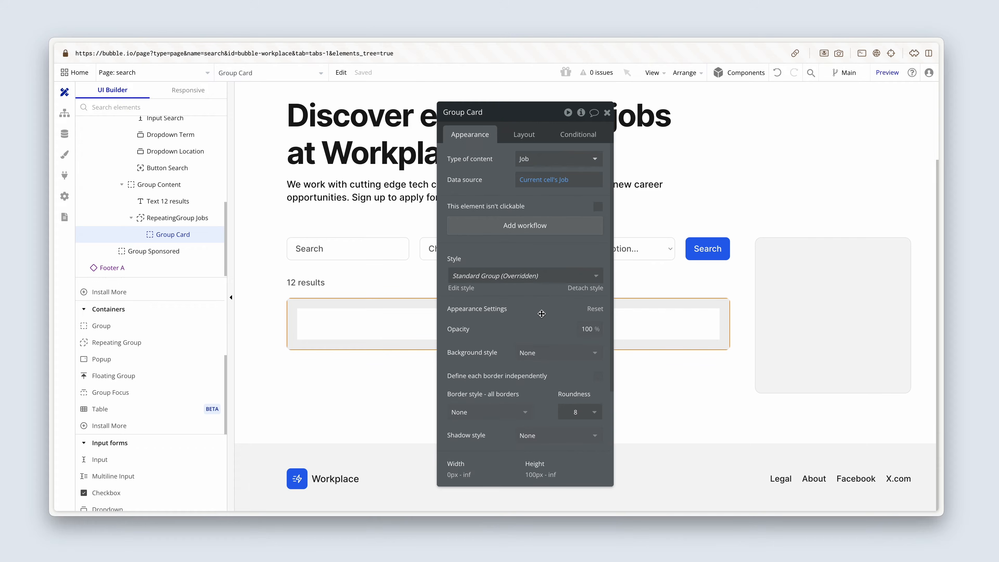
{"action": "left_click", "coordinate": [583, 293]}
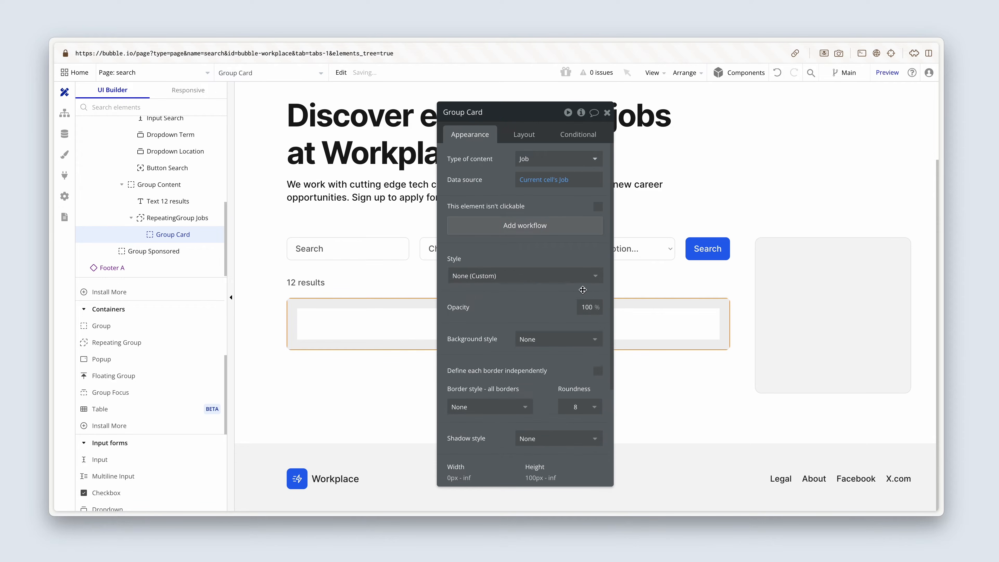
Create a new group style named Card Medium from Group Card's current styling.
{"action": "left_click", "coordinate": [542, 280]}
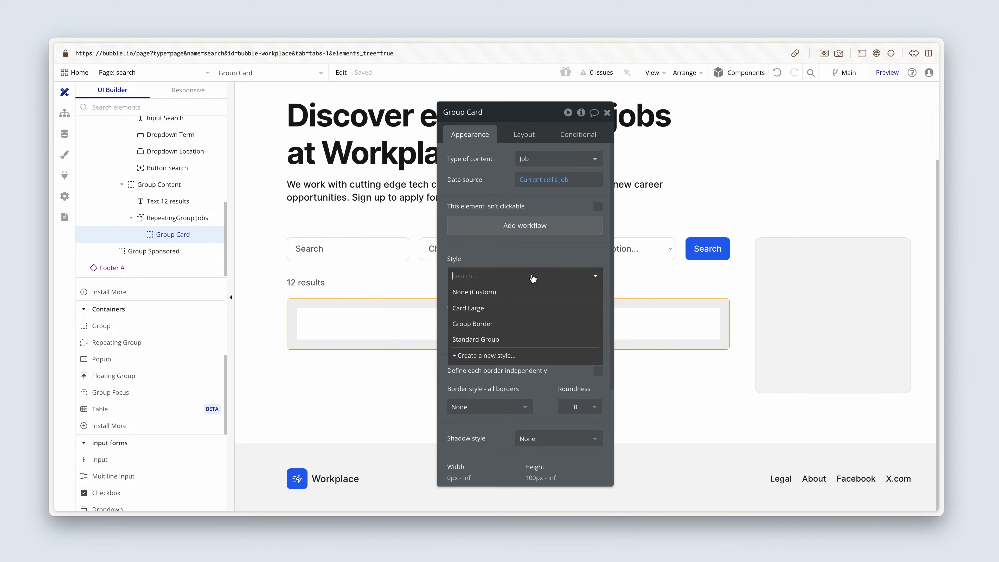
{"action": "left_click", "coordinate": [537, 354]}
{"action": "type", "text": "C"}
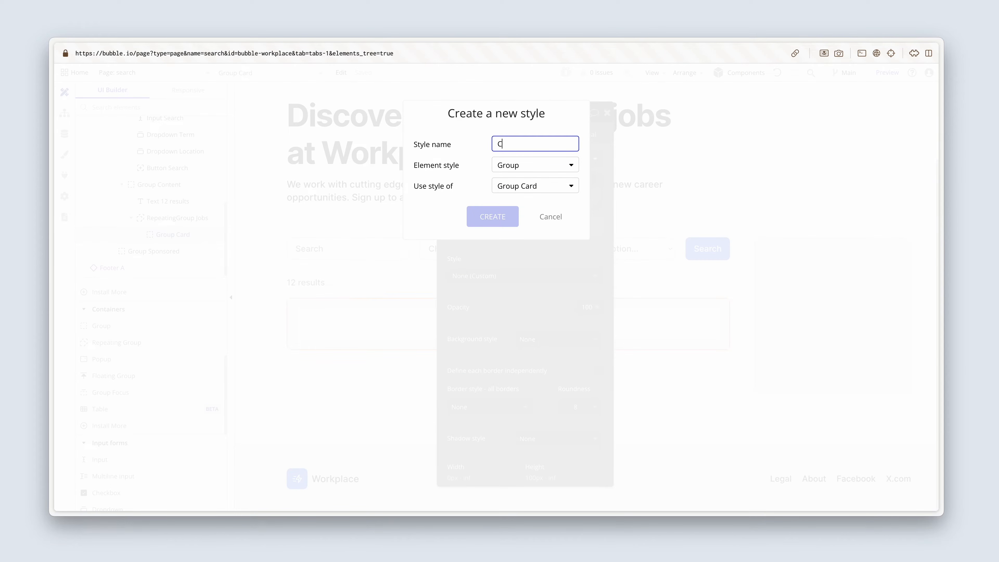
{"action": "type", "text": "ard Me"}
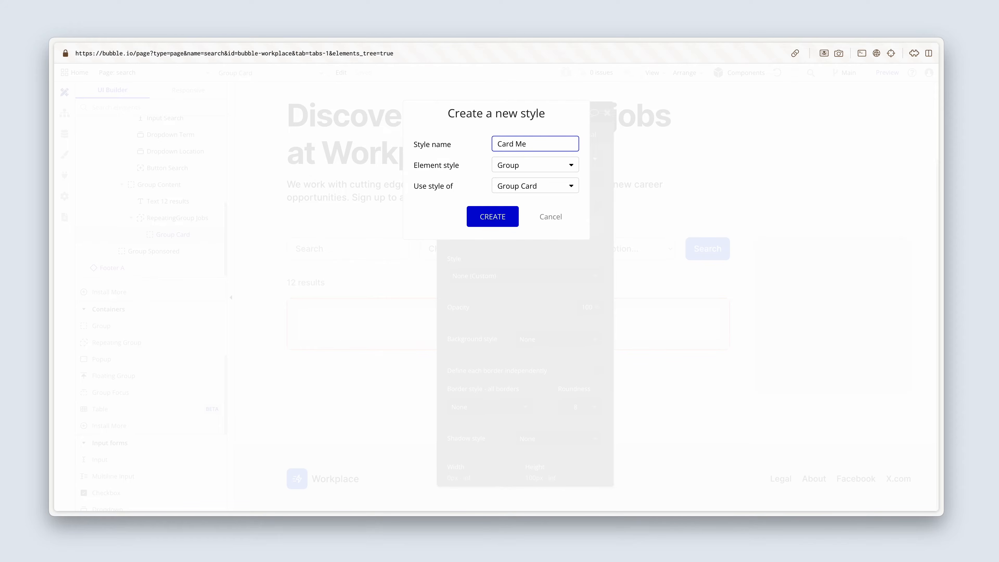
{"action": "type", "text": "dium"}
{"action": "left_click", "coordinate": [512, 220]}
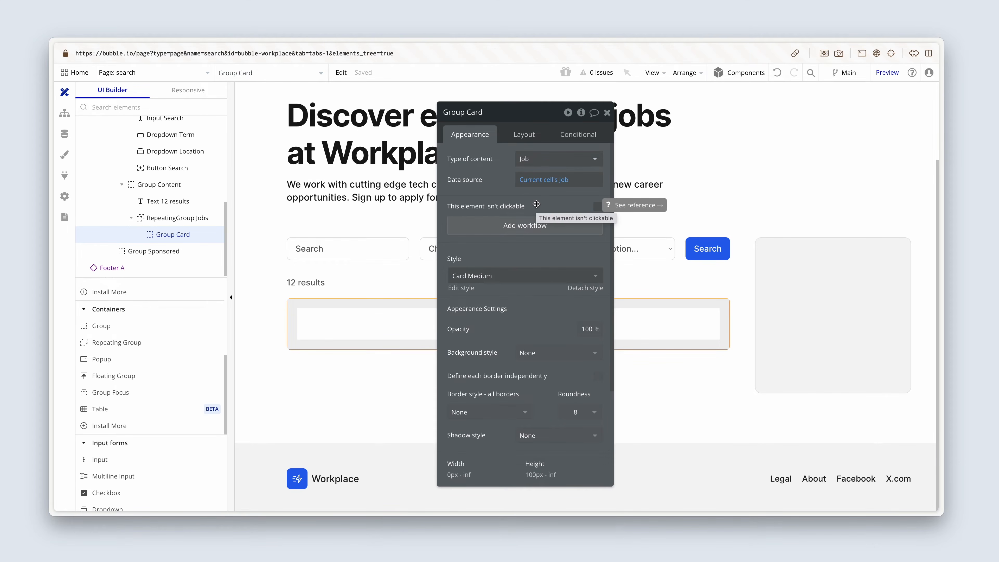
Give Group Card a flat color background using the Primary contrast color variable.
{"action": "left_click", "coordinate": [546, 352]}
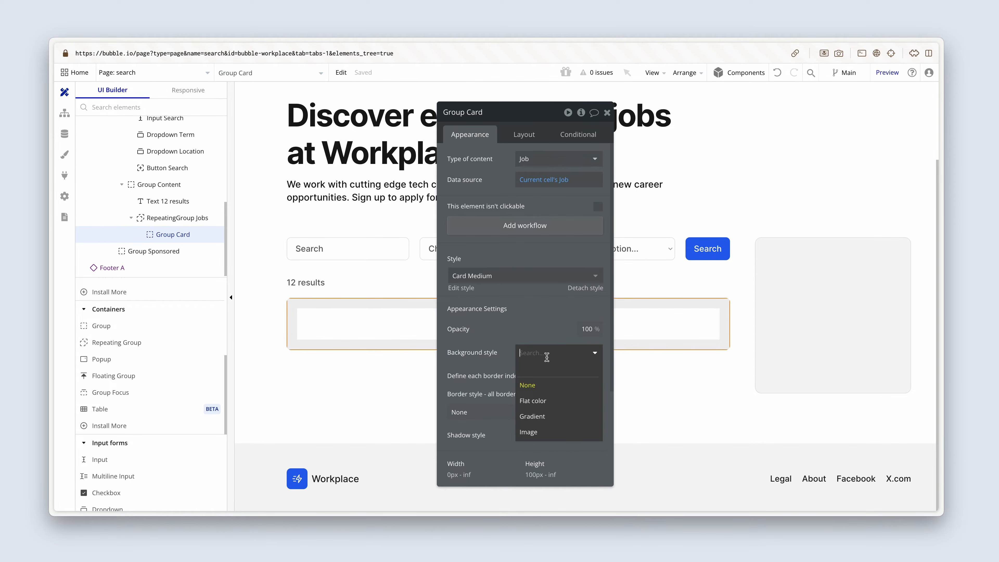
{"action": "left_click", "coordinate": [550, 402]}
{"action": "left_click", "coordinate": [526, 377]}
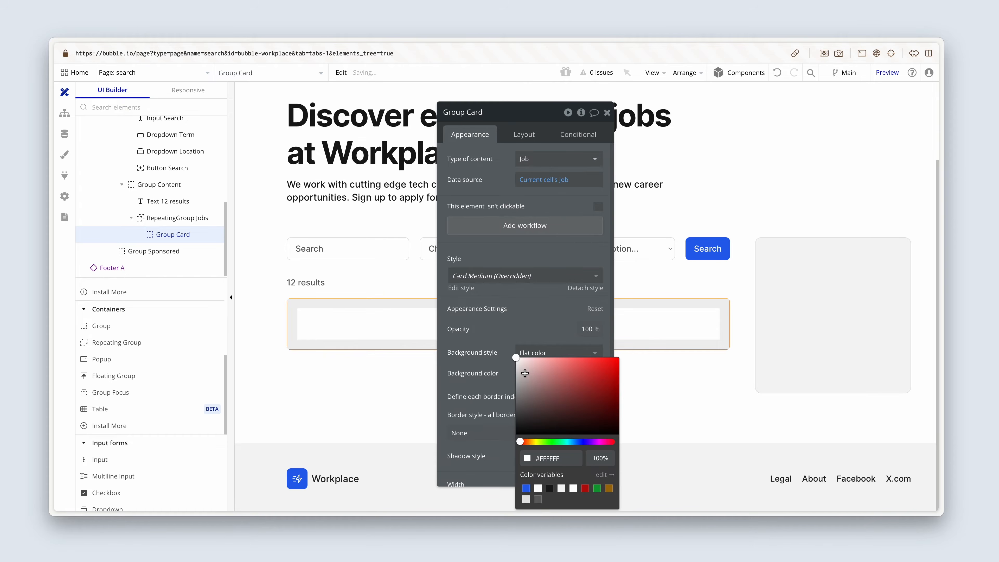
{"action": "left_click", "coordinate": [537, 489]}
{"action": "left_click", "coordinate": [491, 361]}
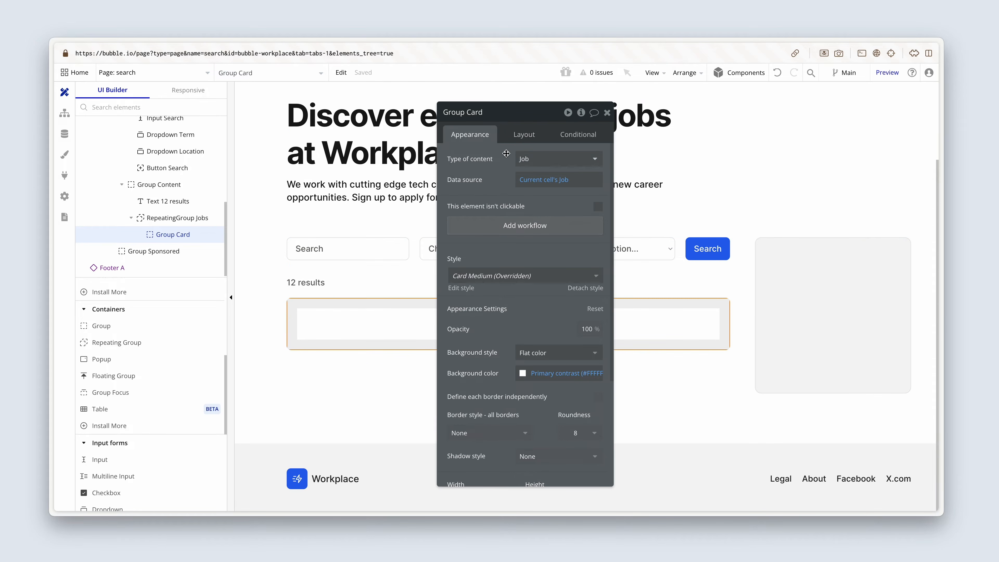
Change Group Card's container layout to Row.
{"action": "left_click", "coordinate": [523, 134]}
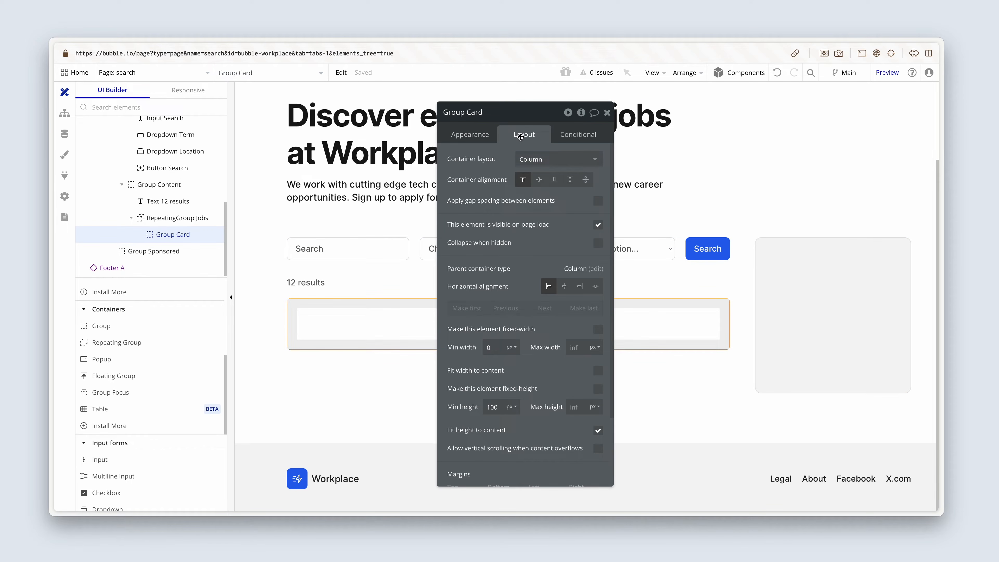
{"action": "left_click", "coordinate": [558, 159]}
{"action": "left_click", "coordinate": [549, 222]}
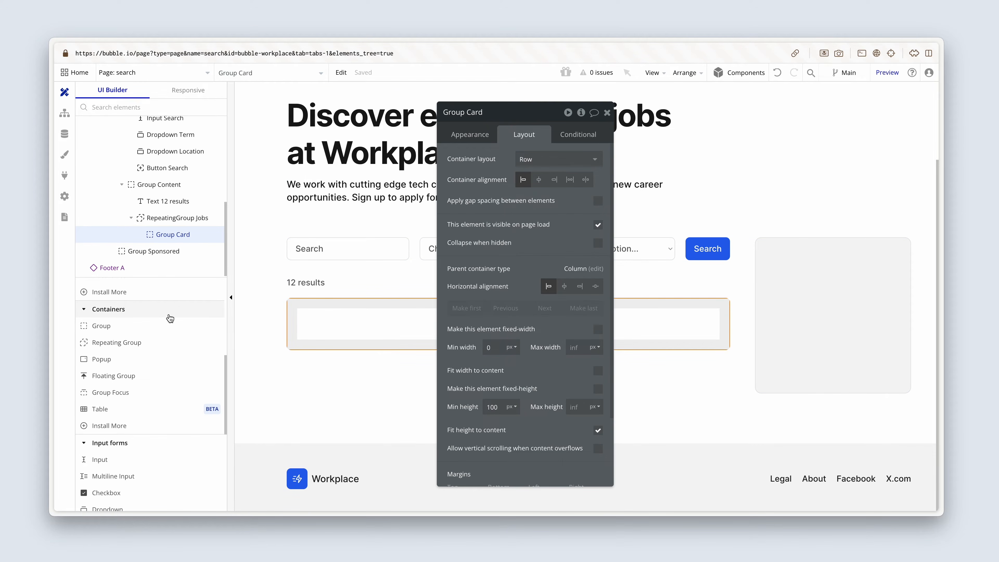
Add an image element inside Group Card with a fixed width of 44 px and a fixed 1 x 1 aspect ratio.
{"action": "scroll", "coordinate": [162, 346], "scroll_direction": "up", "scroll_amount": 5}
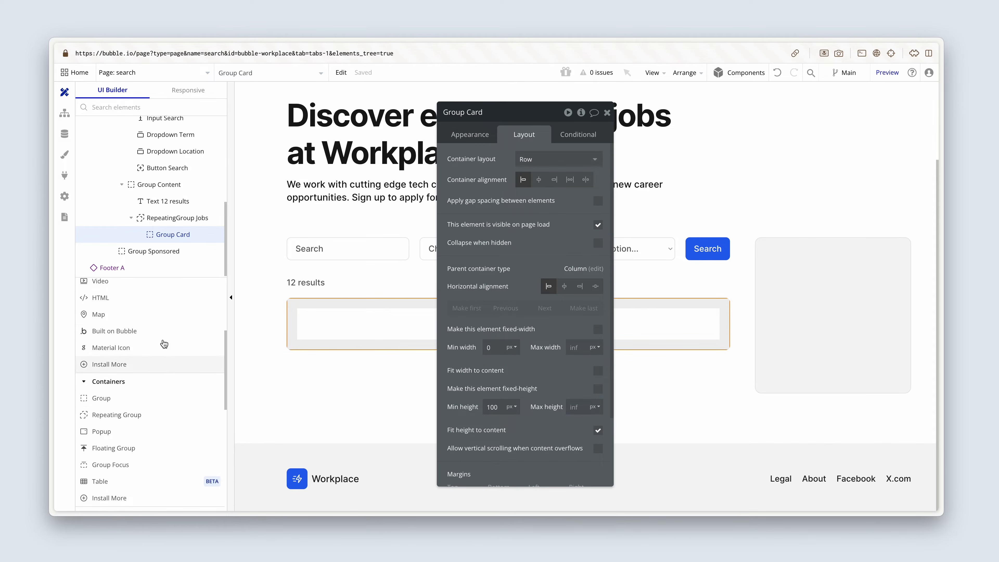
{"action": "left_click_drag", "start_coordinate": [132, 388], "coordinate": [311, 319]}
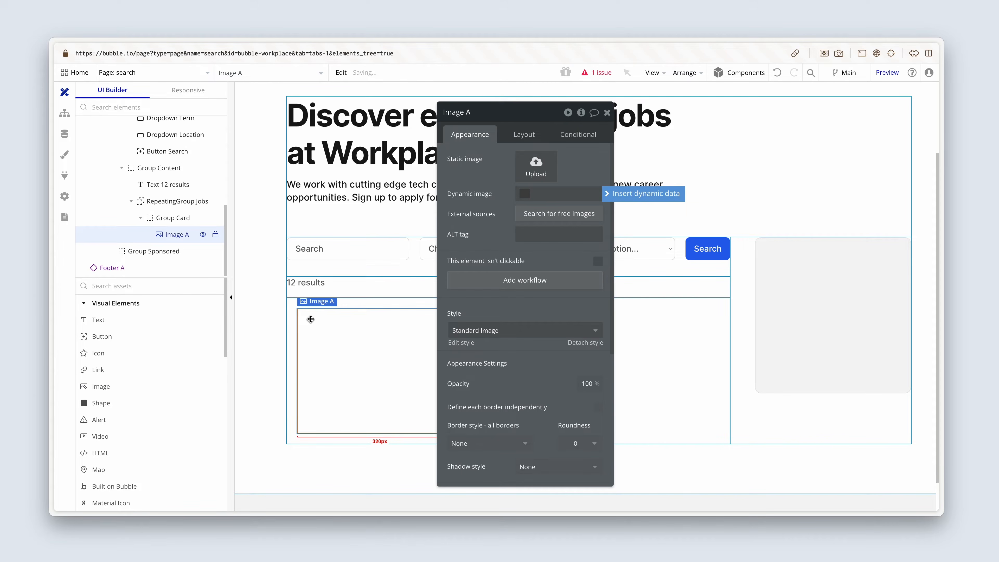
{"action": "left_click", "coordinate": [523, 136]}
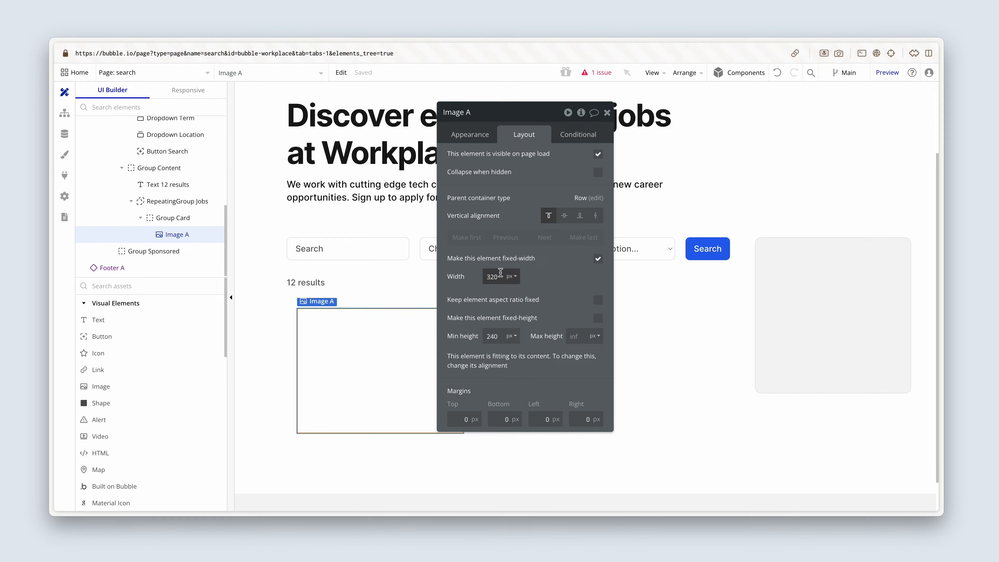
{"action": "left_click_drag", "start_coordinate": [500, 272], "coordinate": [476, 279]}
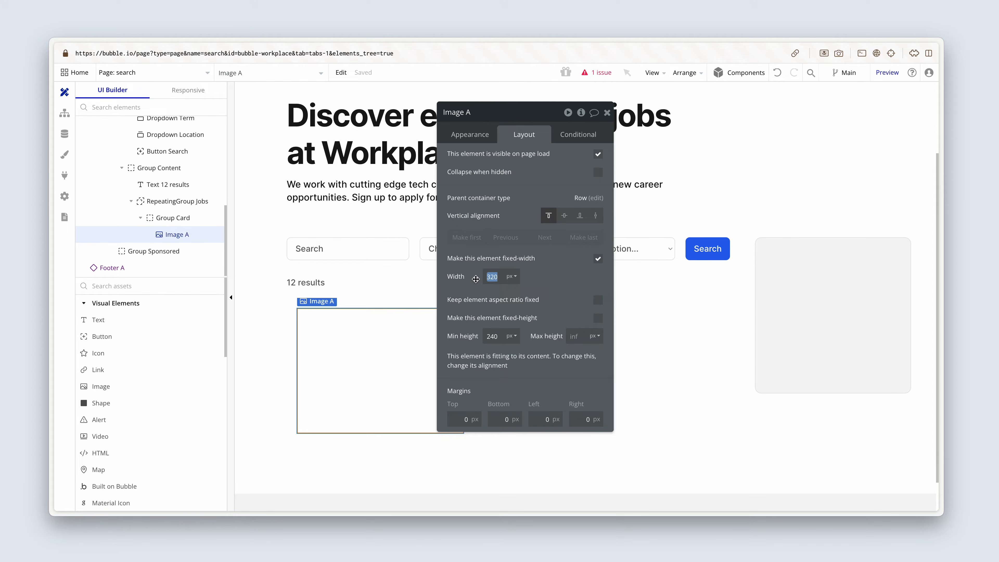
{"action": "type", "text": "44"}
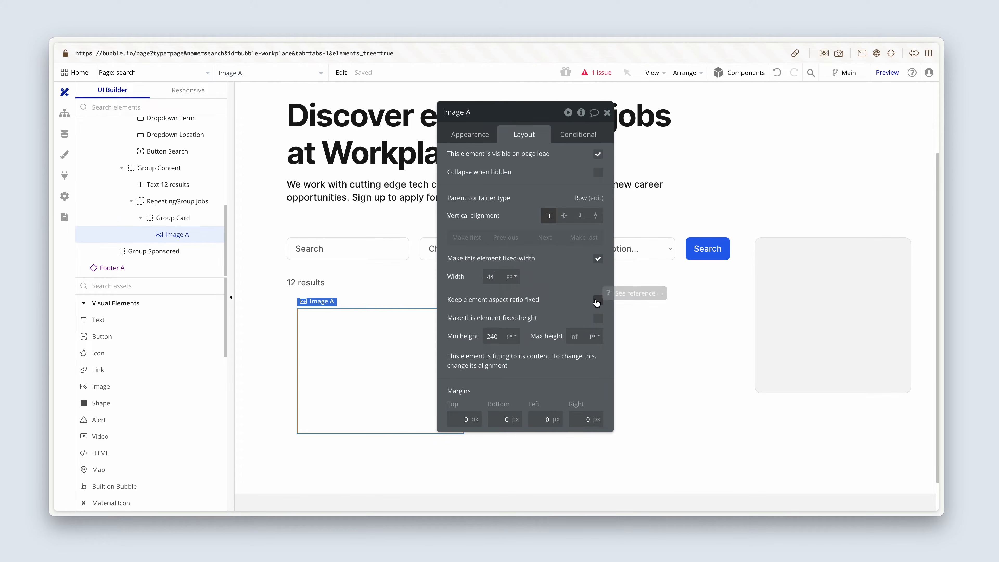
{"action": "left_click", "coordinate": [597, 300]}
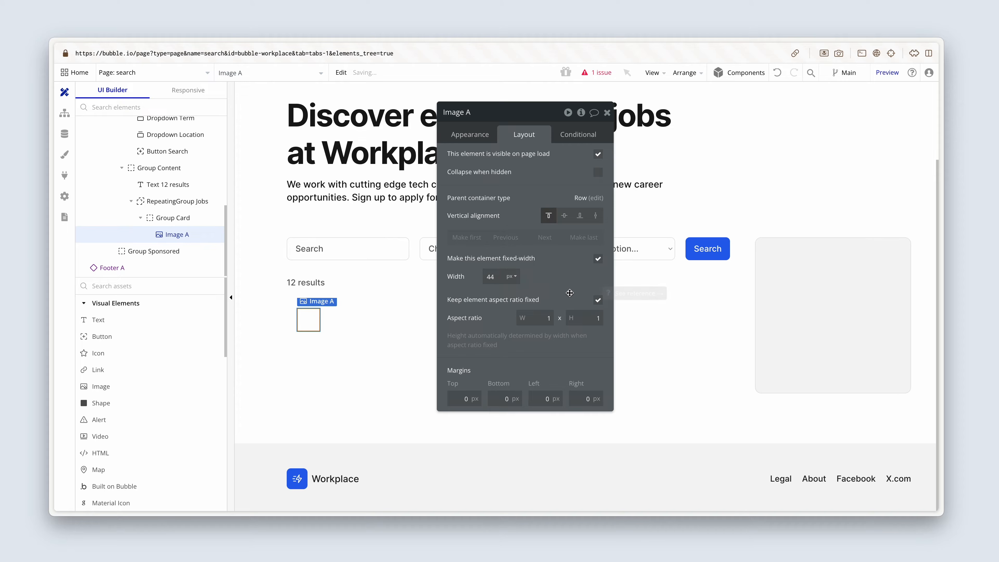
Rename the new image element as Image Logo.
{"action": "left_click", "coordinate": [472, 135]}
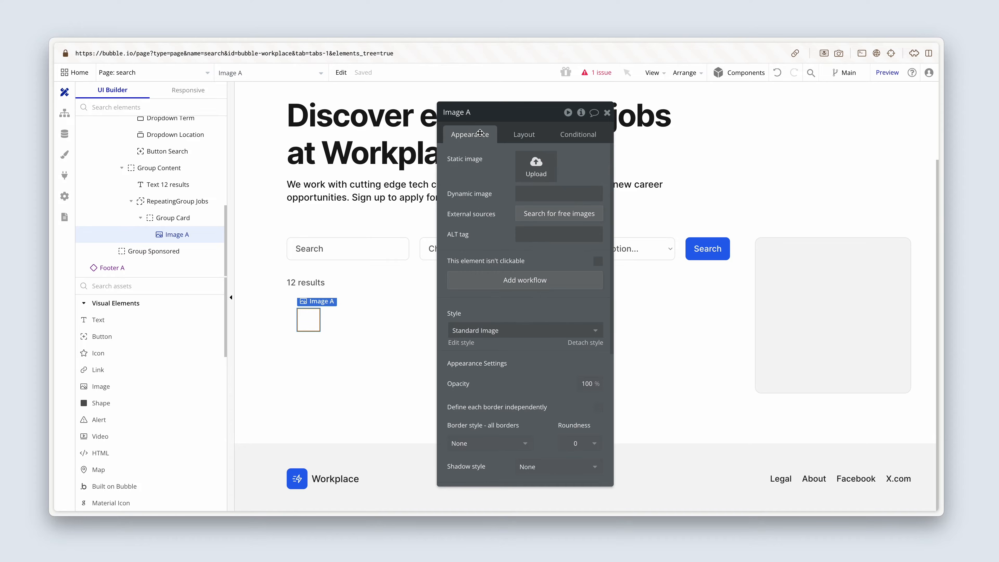
{"action": "left_click", "coordinate": [481, 115]}
{"action": "key", "text": "BackSpace"}
{"action": "type", "text": "Logo"}
{"action": "left_click", "coordinate": [481, 161]}
Set Image Logo's dynamic image to Parent group's Job's Company's Logo and its run-mode rendering to Zoom.
{"action": "left_click", "coordinate": [533, 193]}
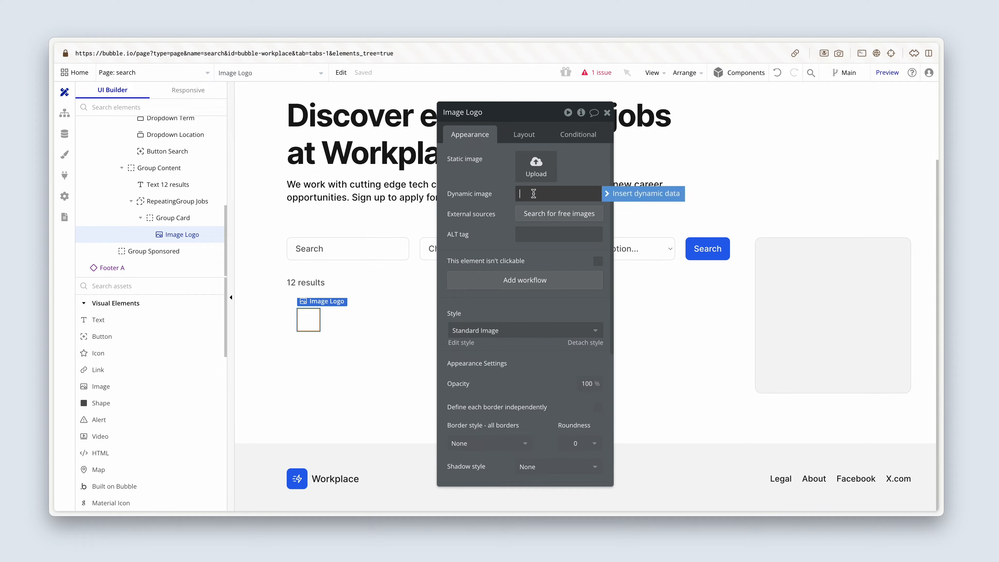
{"action": "left_click", "coordinate": [626, 195]}
{"action": "left_click", "coordinate": [607, 238]}
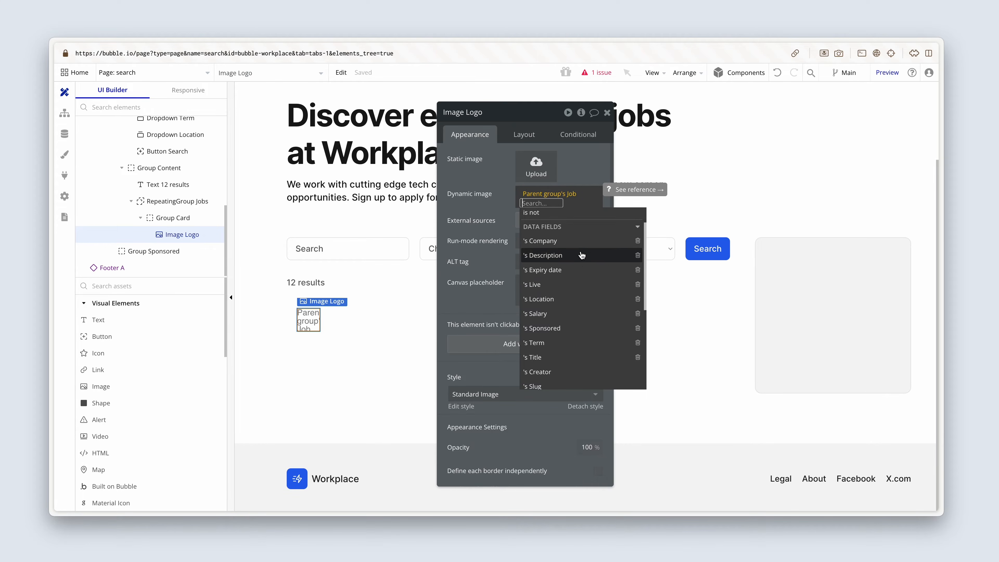
{"action": "left_click", "coordinate": [585, 242]}
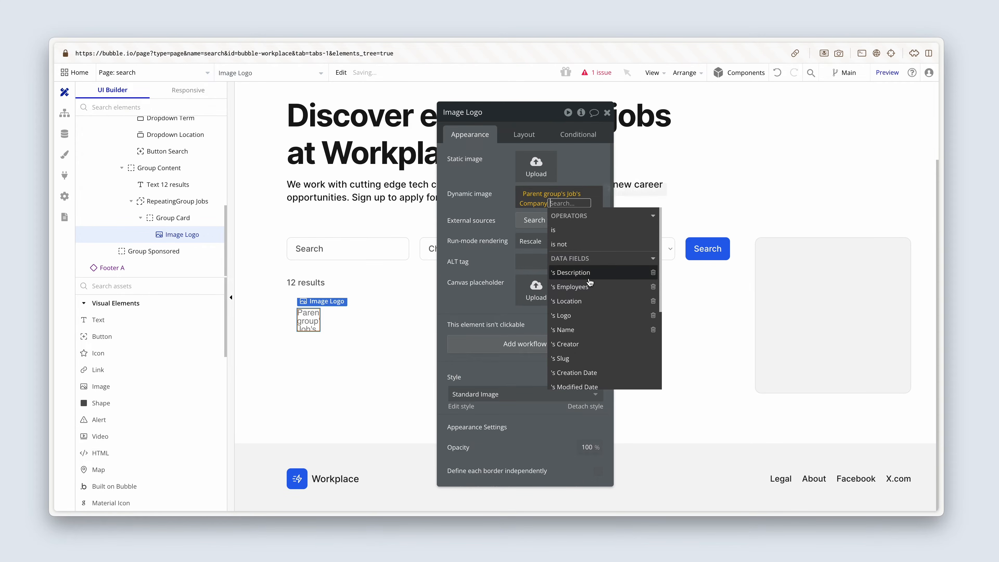
{"action": "left_click", "coordinate": [588, 316]}
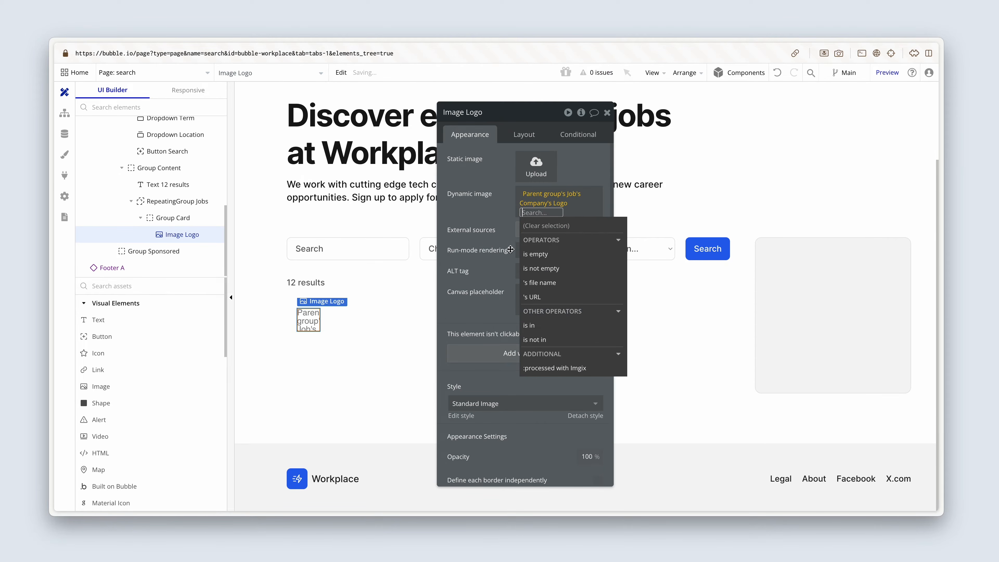
{"action": "left_click", "coordinate": [494, 240]}
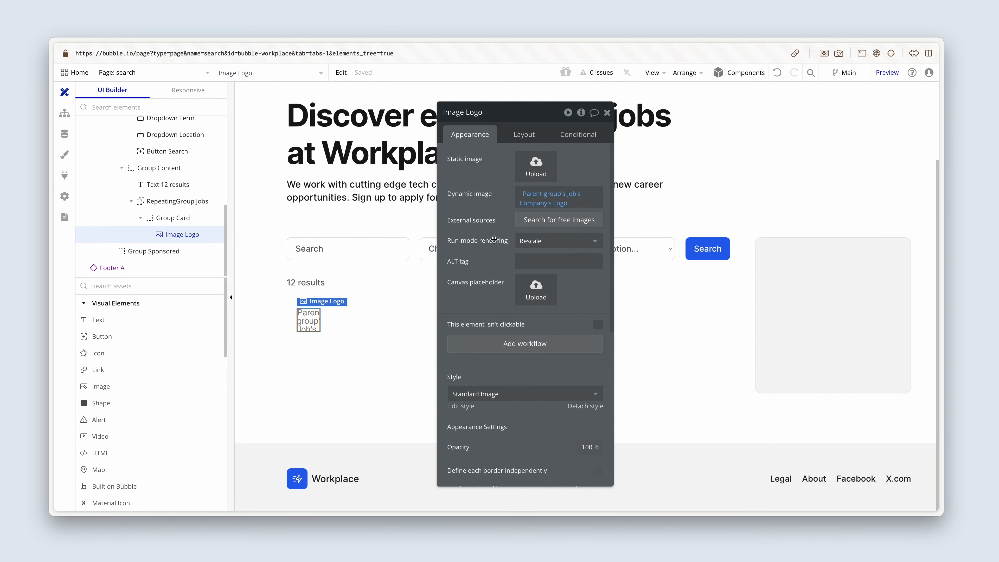
{"action": "left_click", "coordinate": [549, 244]}
{"action": "left_click", "coordinate": [545, 305]}
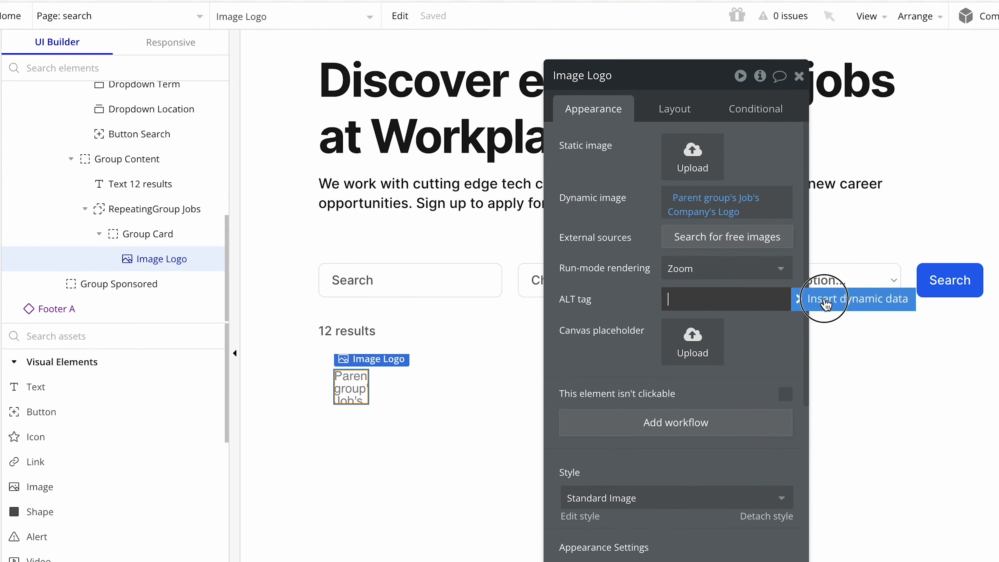
Set Image Logo's ALT tag to Parent group's Job's Company's Name followed by the word "logo".
{"action": "left_click", "coordinate": [653, 263]}
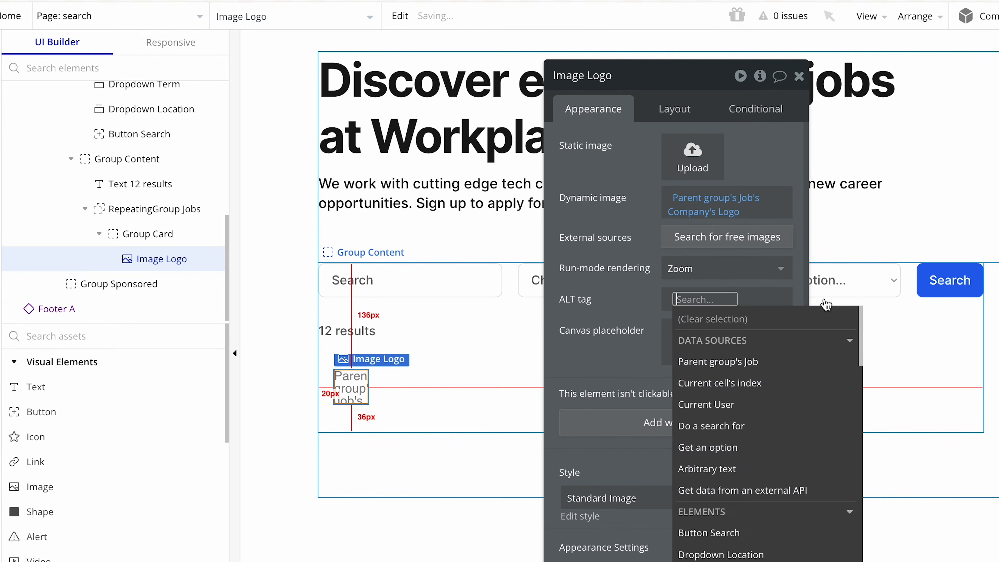
{"action": "left_click", "coordinate": [783, 362]}
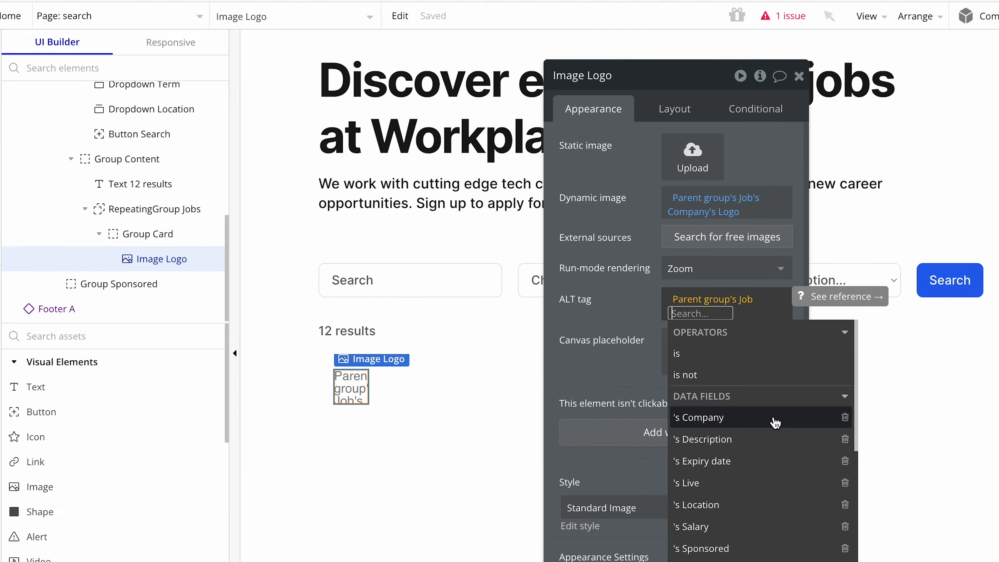
{"action": "left_click", "coordinate": [775, 423]}
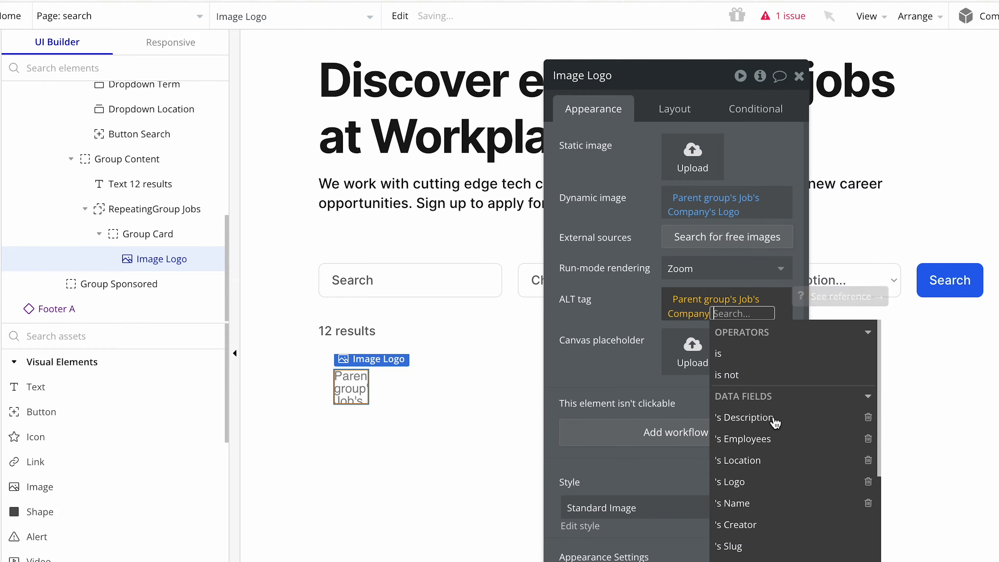
{"action": "left_click", "coordinate": [774, 503]}
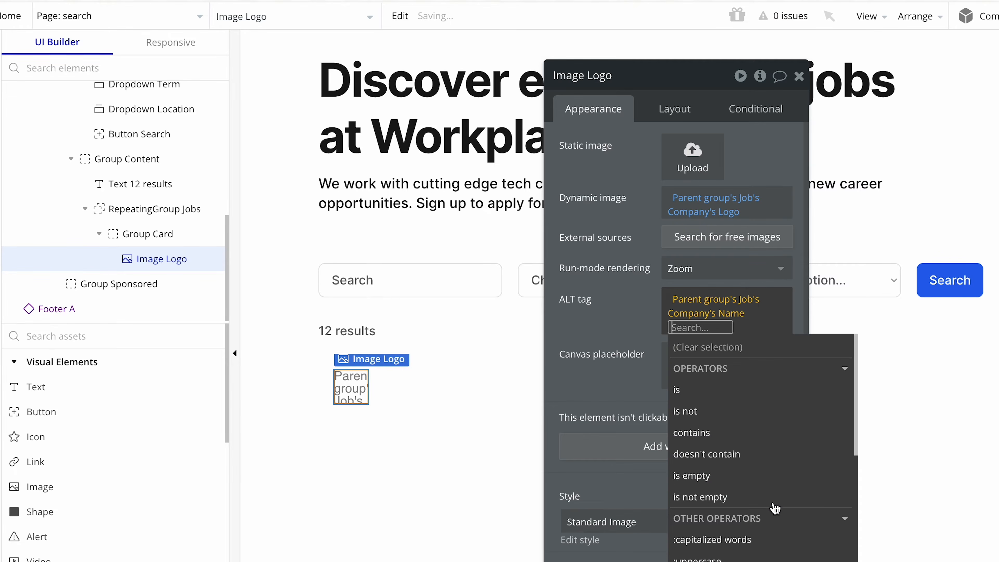
{"action": "left_click", "coordinate": [640, 305]}
{"action": "left_click", "coordinate": [767, 312]}
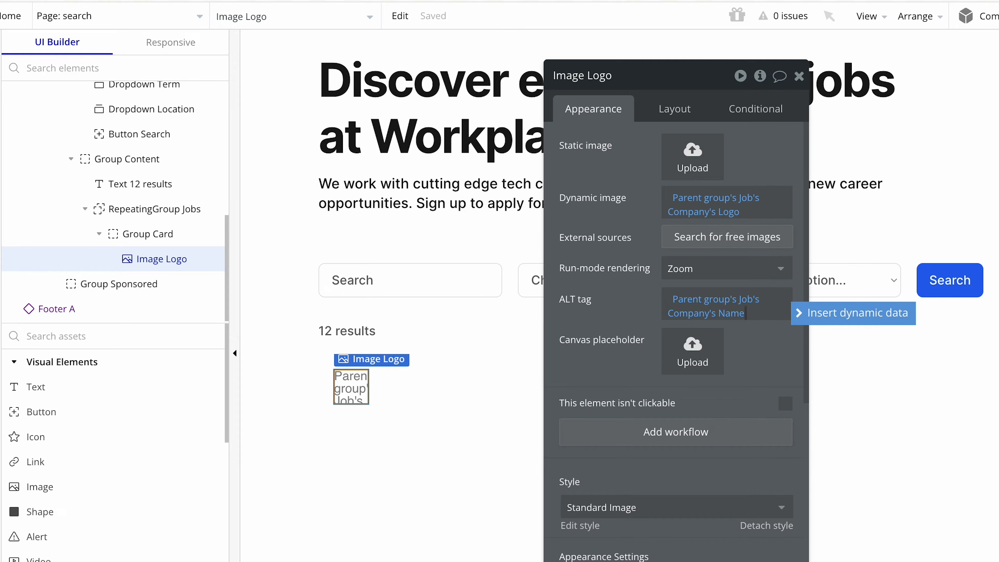
{"action": "type", "text": "logo"}
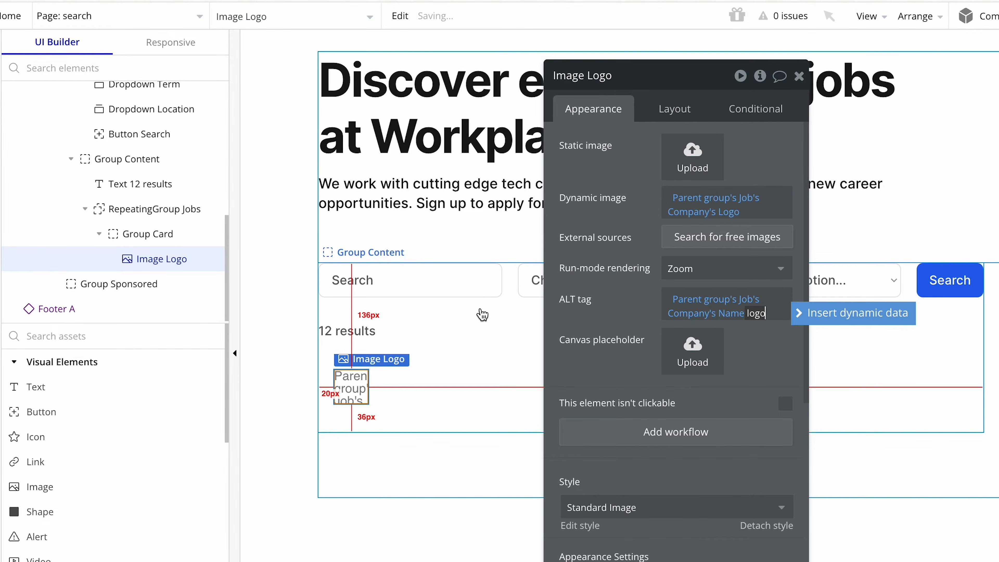
{"action": "left_click", "coordinate": [579, 314]}
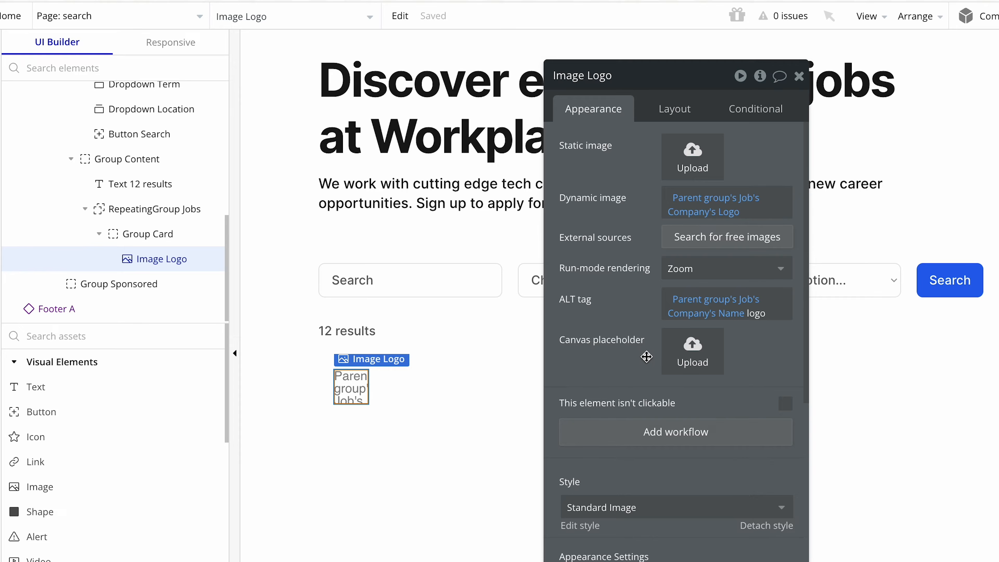
Upload the blue logo with a white ring as Image Logo's canvas placeholder and set its border roundness to 8.
{"action": "left_click", "coordinate": [691, 362]}
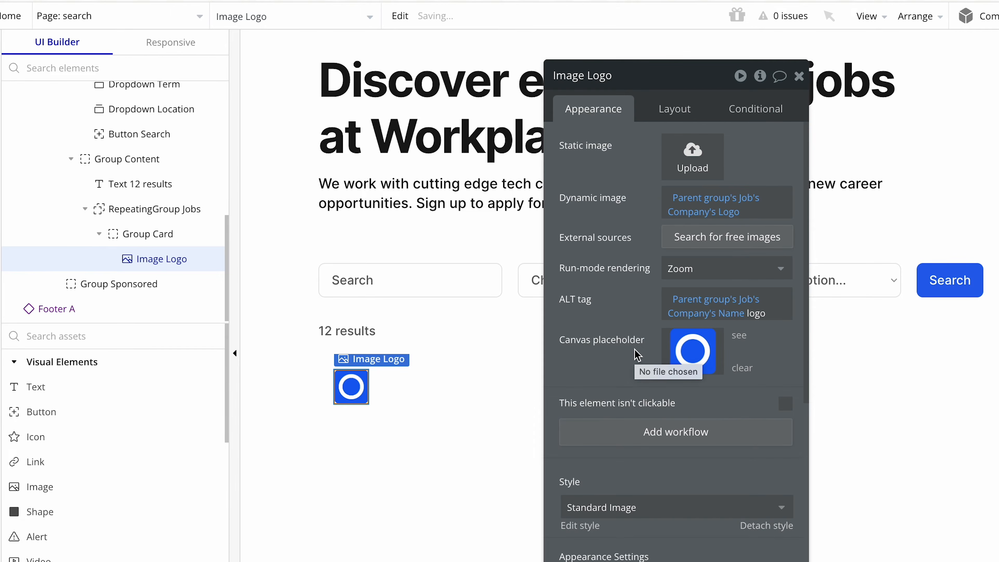
{"action": "scroll", "coordinate": [636, 354], "scroll_direction": "down", "scroll_amount": 5}
{"action": "scroll", "coordinate": [636, 353], "scroll_direction": "down", "scroll_amount": 2}
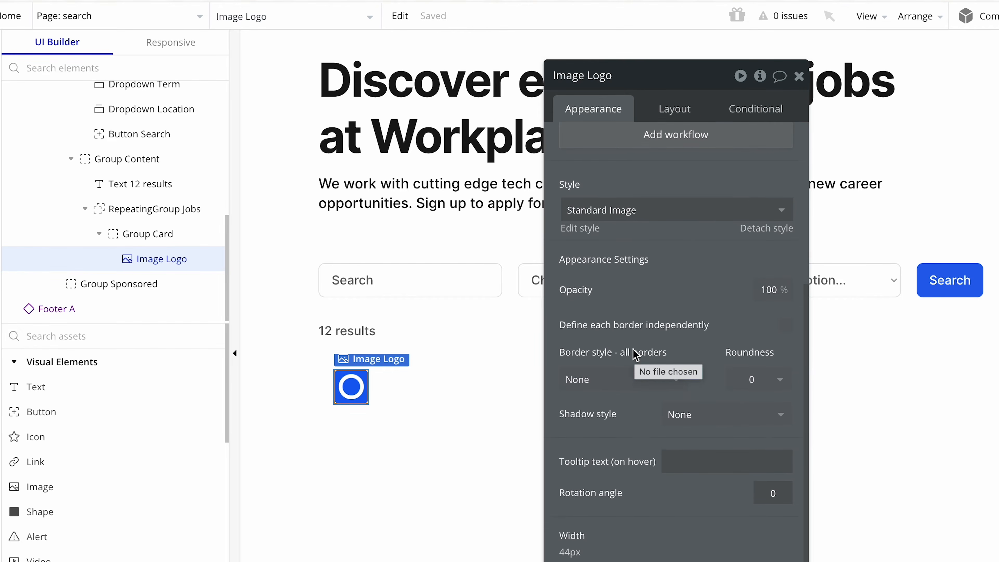
{"action": "left_click", "coordinate": [756, 378]}
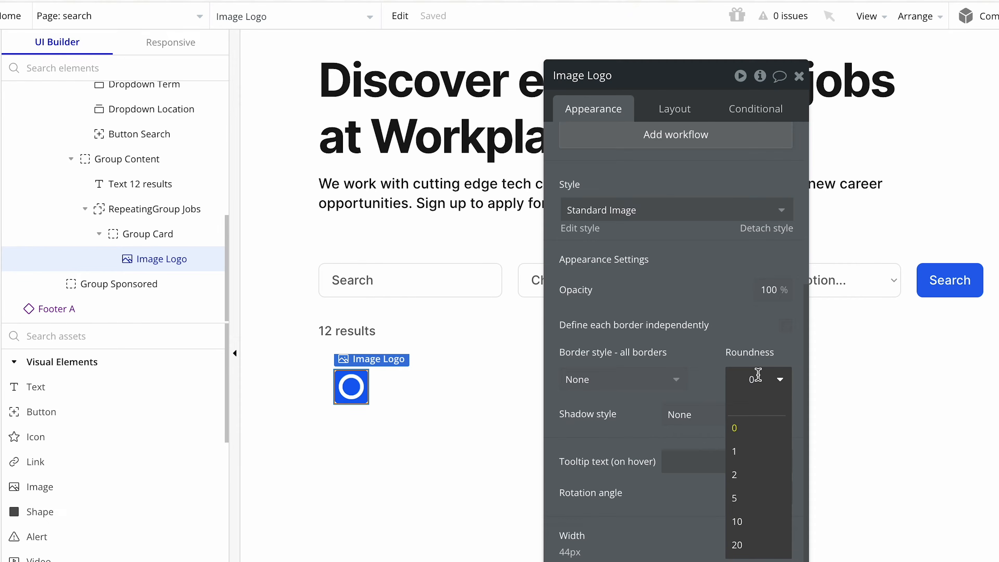
{"action": "key", "text": "BackSpace"}
{"action": "type", "text": "8"}
{"action": "left_click", "coordinate": [705, 354]}
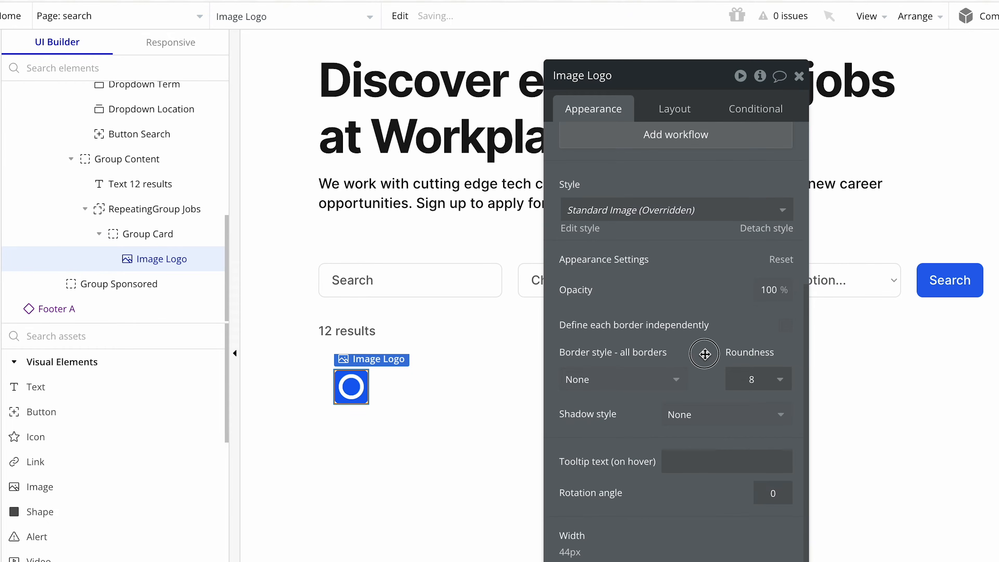
Give Group Card a solid 1 px border on all sides using the Borders color variable (#E5E5E5).
{"action": "left_click", "coordinate": [490, 384]}
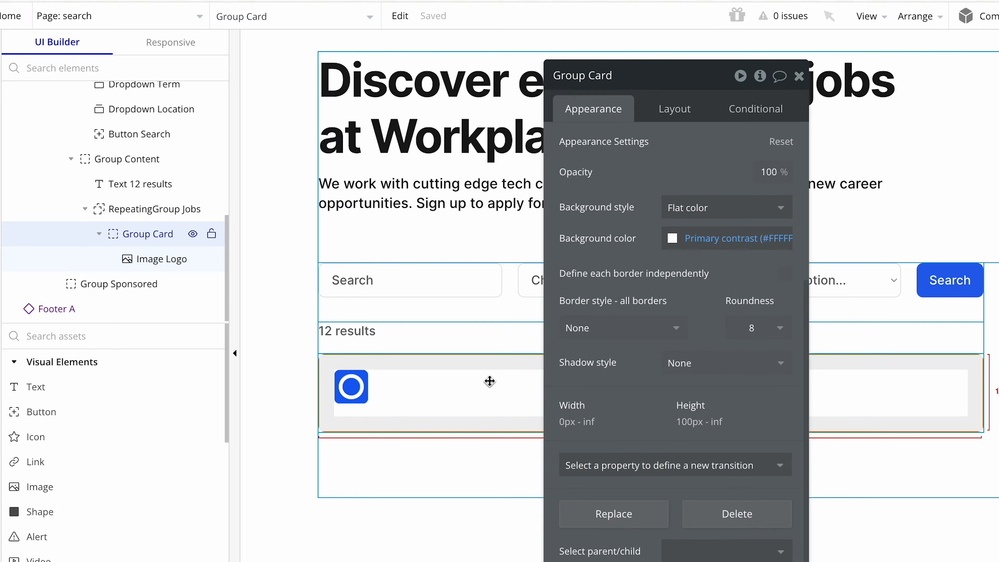
{"action": "left_click_drag", "start_coordinate": [575, 360], "coordinate": [700, 347]}
{"action": "left_click", "coordinate": [512, 459]}
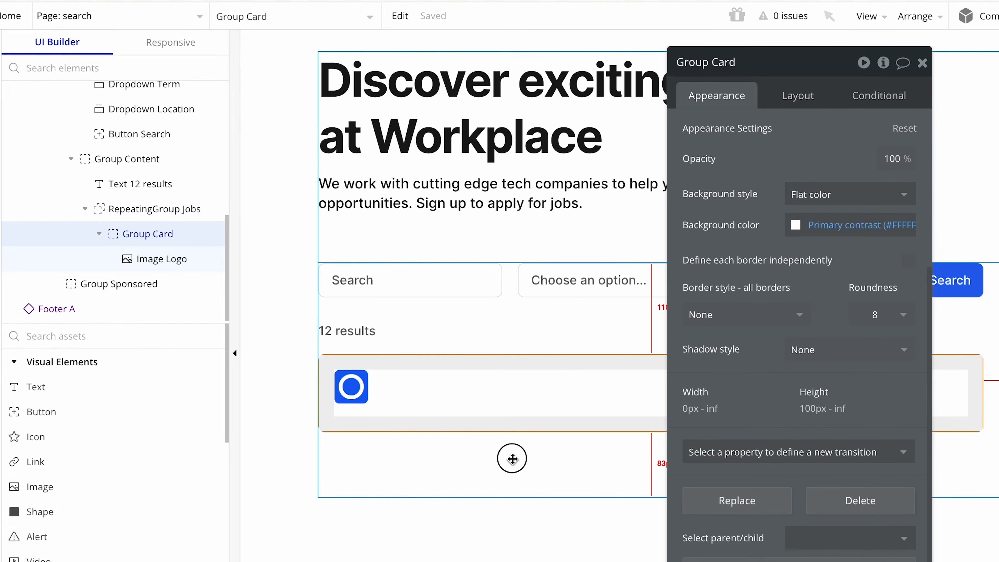
{"action": "left_click", "coordinate": [520, 397]}
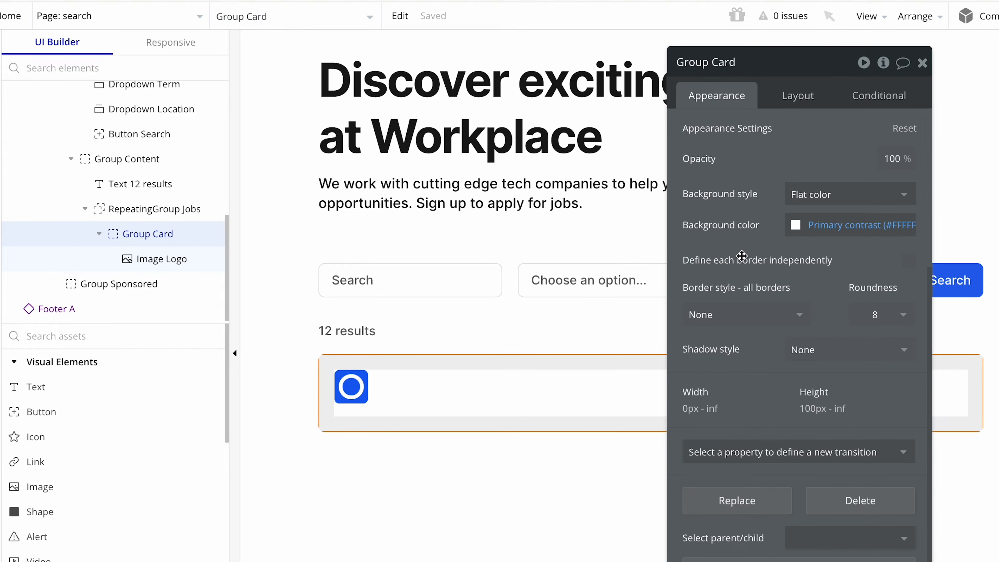
{"action": "left_click", "coordinate": [752, 318]}
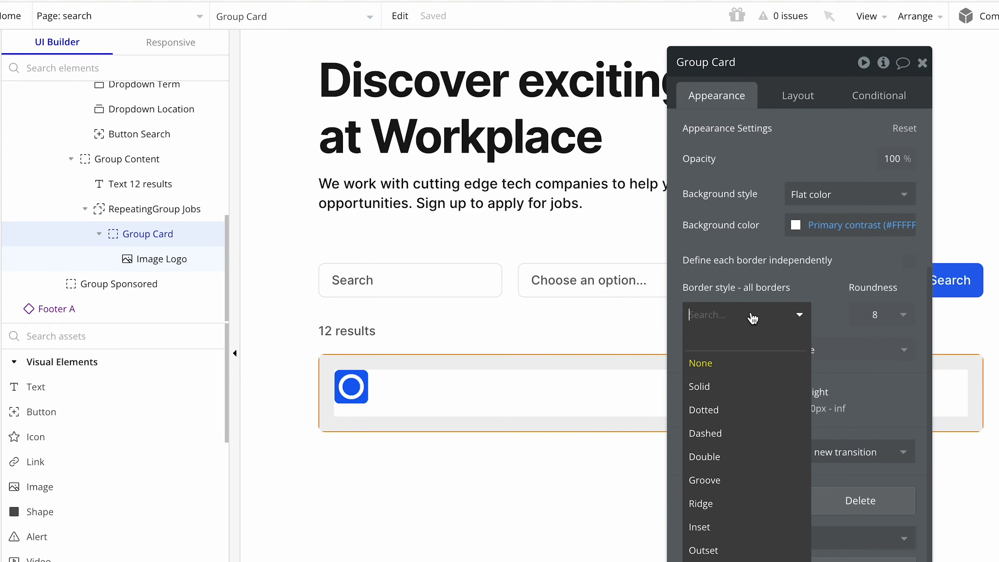
{"action": "left_click", "coordinate": [752, 385]}
{"action": "left_click", "coordinate": [752, 380]}
{"action": "scroll", "coordinate": [752, 381], "scroll_direction": "down", "scroll_amount": 3}
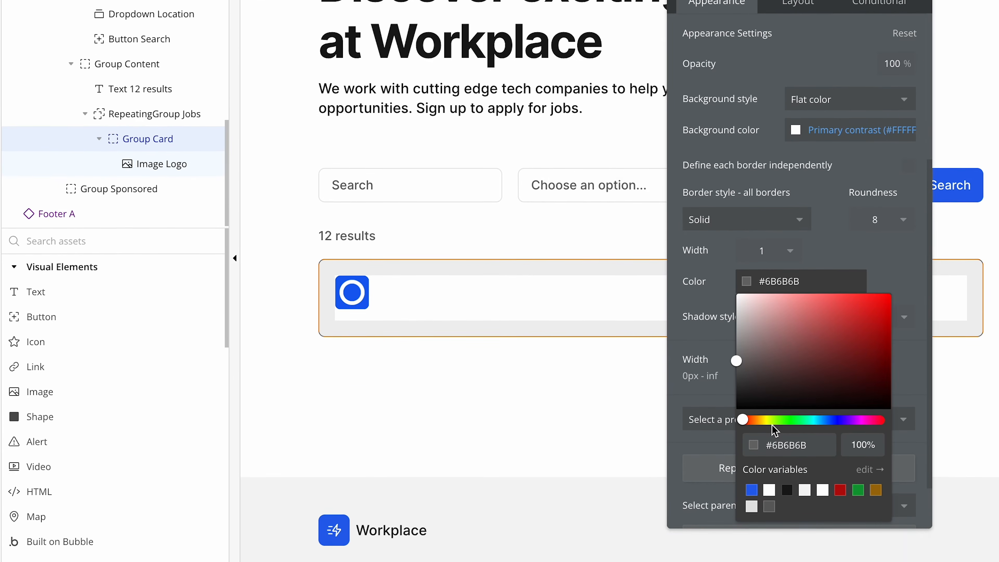
{"action": "left_click", "coordinate": [752, 488]}
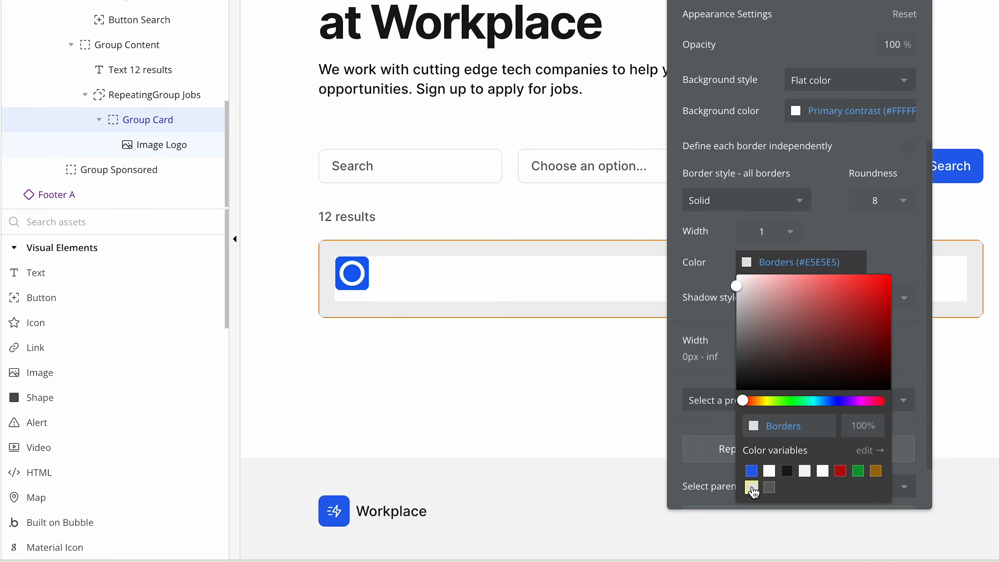
{"action": "left_click", "coordinate": [699, 285]}
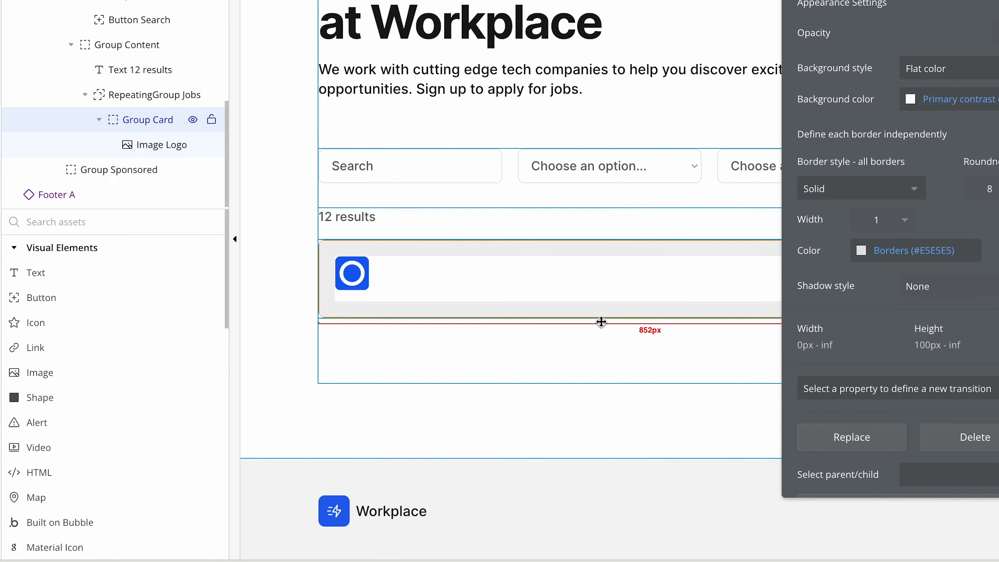
{"action": "left_click", "coordinate": [577, 348]}
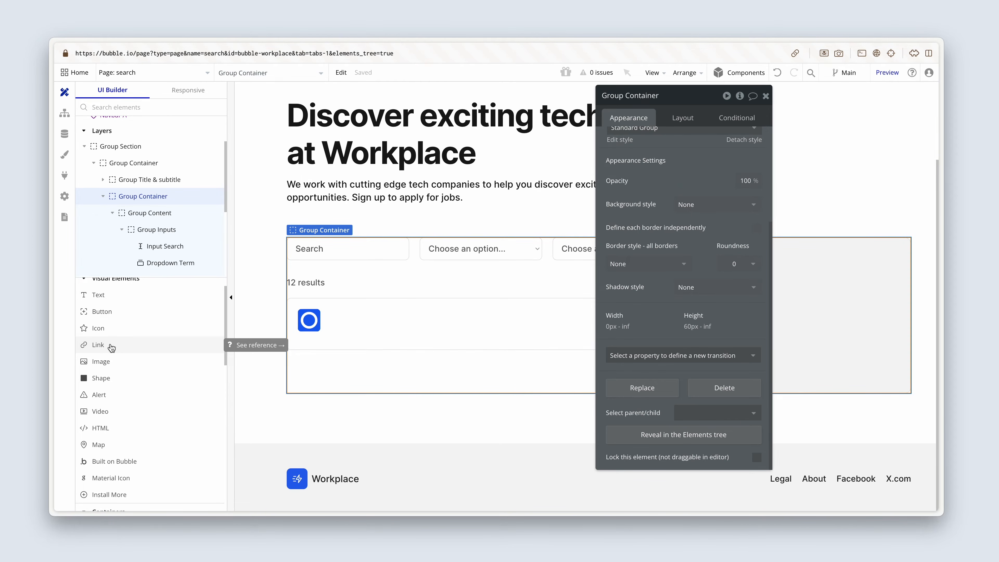
Add a link element beside the logo in Group Card and set its text to Parent group's Job's Title.
{"action": "left_click", "coordinate": [103, 345]}
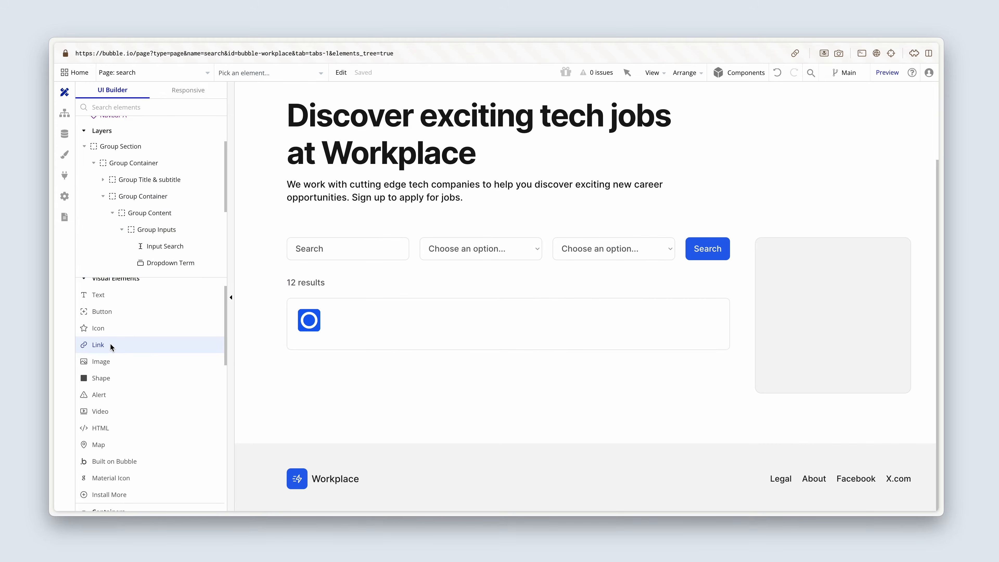
{"action": "left_click", "coordinate": [332, 311]}
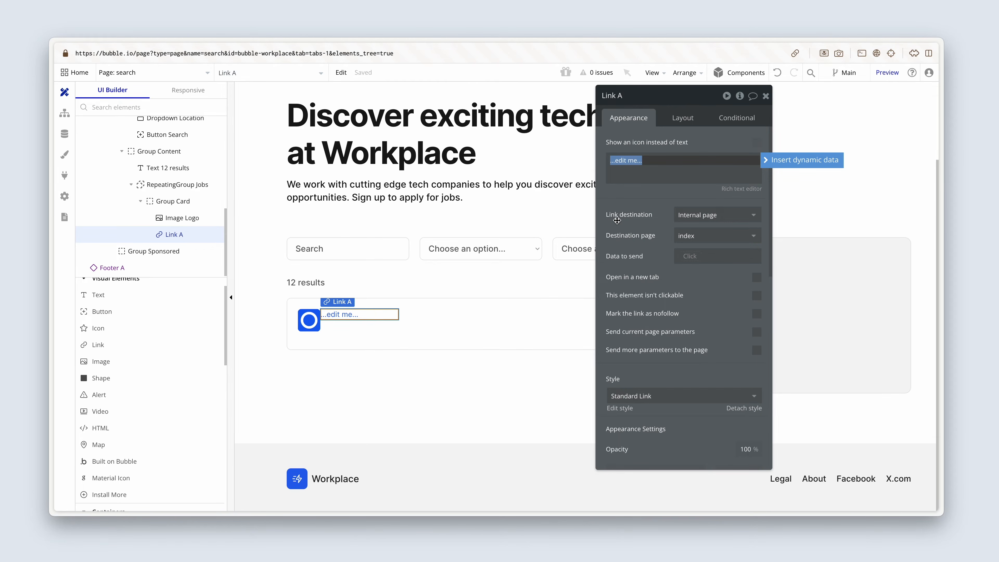
{"action": "left_click", "coordinate": [777, 160]}
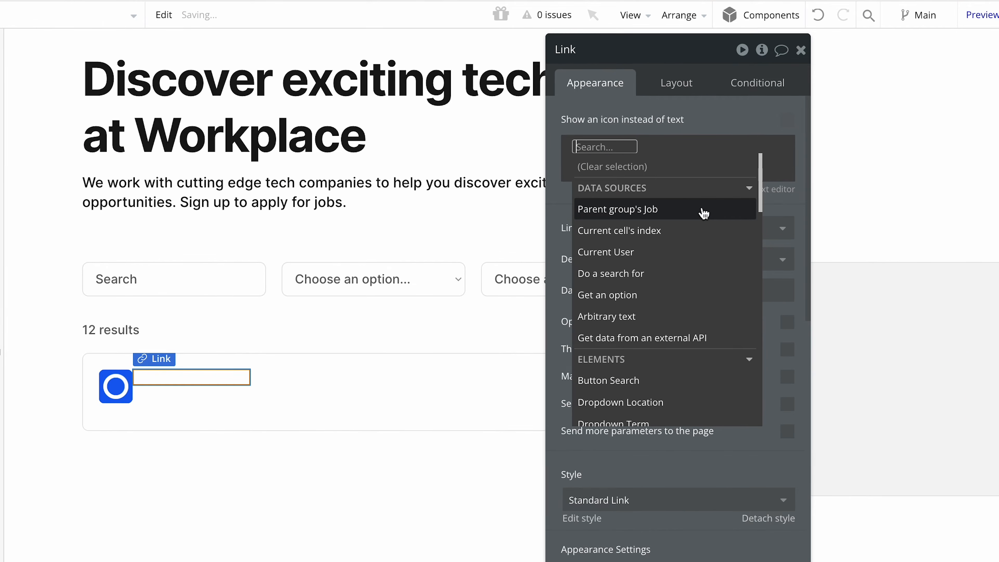
{"action": "left_click", "coordinate": [703, 206]}
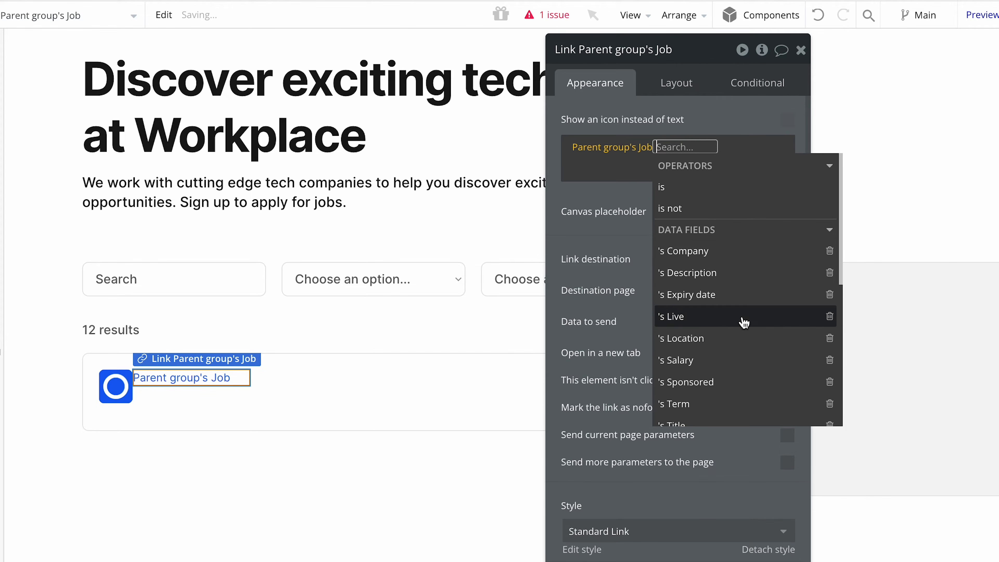
{"action": "scroll", "coordinate": [743, 322], "scroll_direction": "down", "scroll_amount": 1}
{"action": "left_click", "coordinate": [711, 401]}
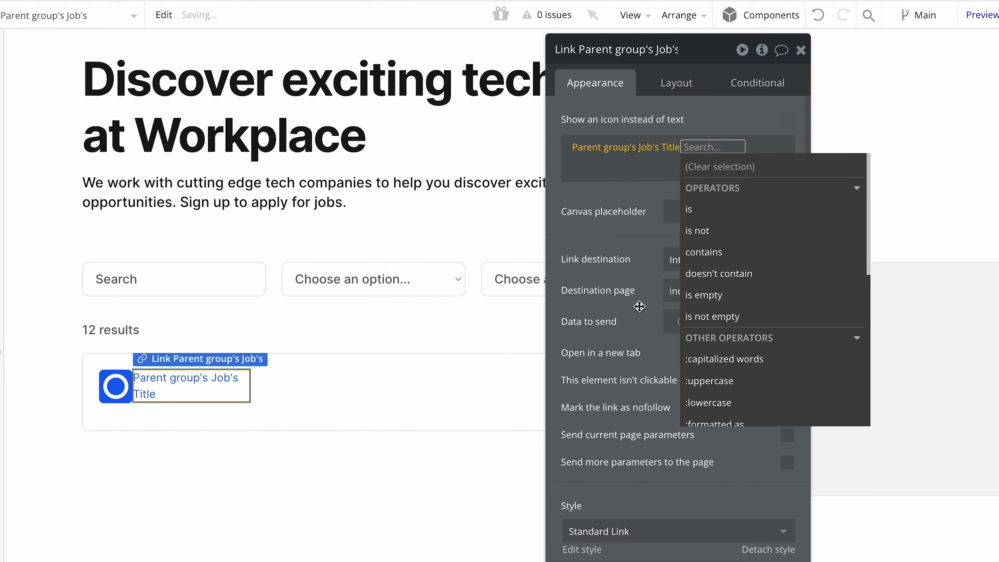
{"action": "left_click", "coordinate": [639, 306]}
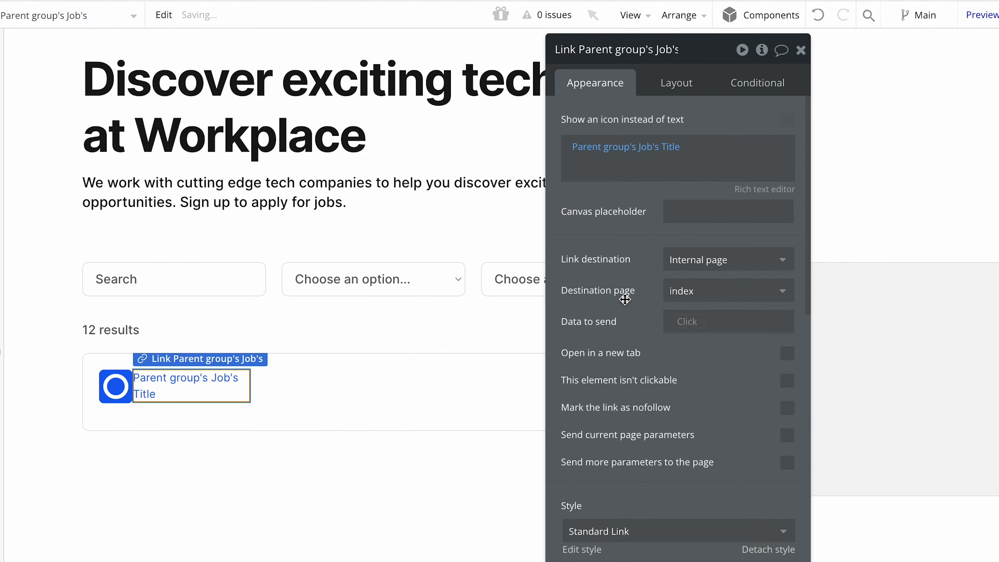
Set the job title link's canvas placeholder to "Product Developer".
{"action": "left_click", "coordinate": [695, 214]}
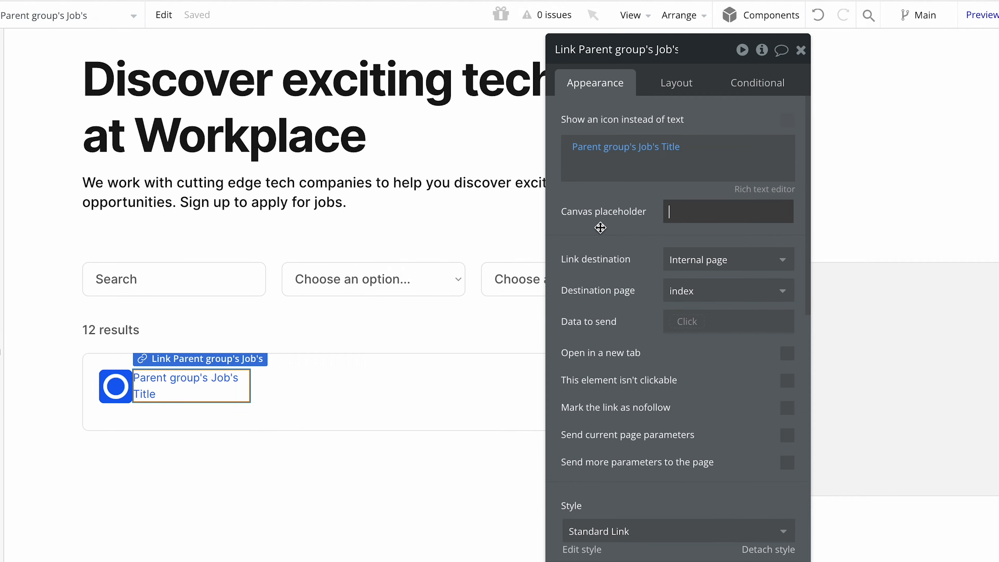
{"action": "type", "text": "Product"}
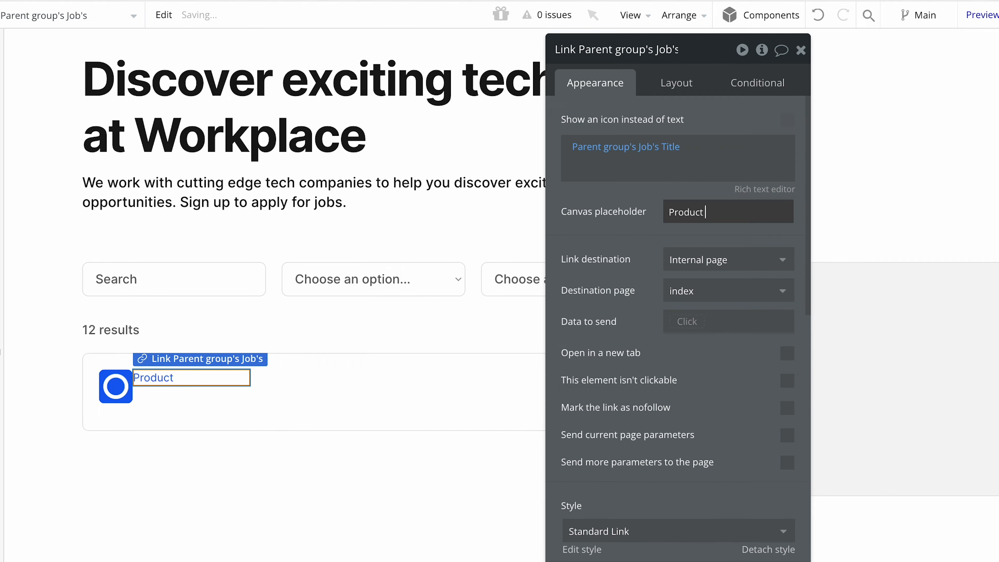
{"action": "type", "text": " Developer"}
{"action": "left_click", "coordinate": [592, 278]}
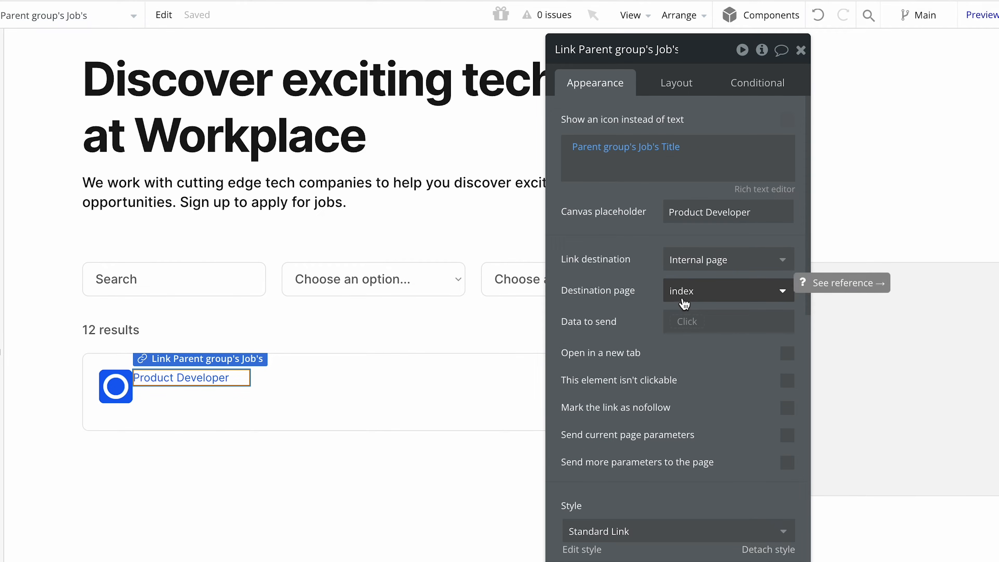
Detach the job title link from the Standard Link style and set its font weight to 600 (Semi Bold).
{"action": "scroll", "coordinate": [684, 301], "scroll_direction": "down", "scroll_amount": 8}
{"action": "scroll", "coordinate": [685, 299], "scroll_direction": "up", "scroll_amount": 2}
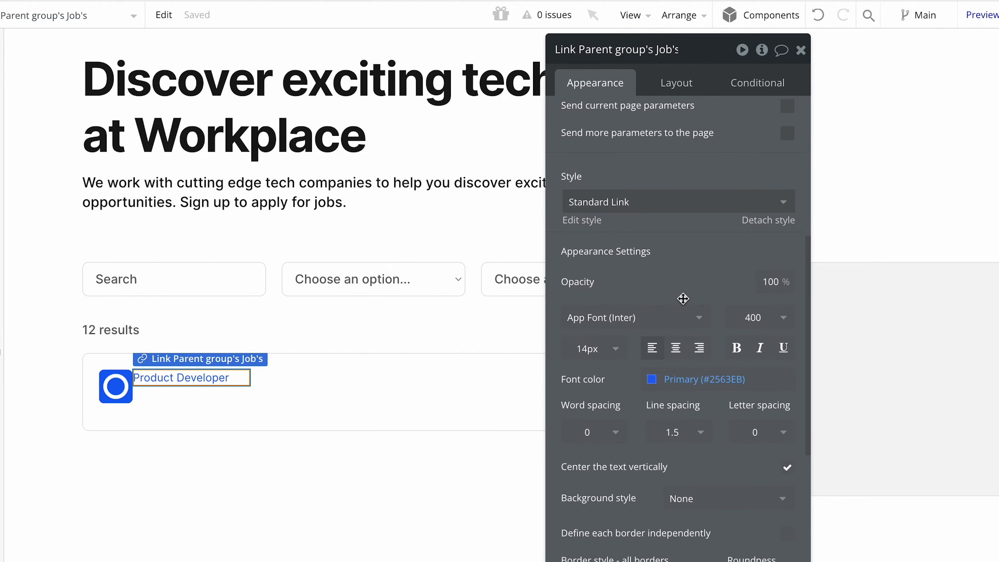
{"action": "left_click", "coordinate": [664, 202]}
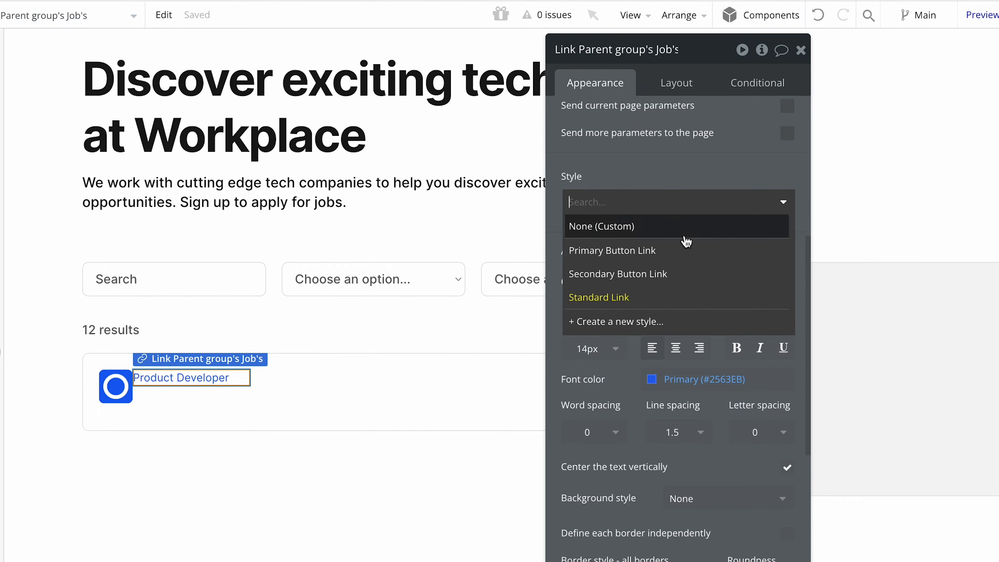
{"action": "left_click", "coordinate": [701, 179]}
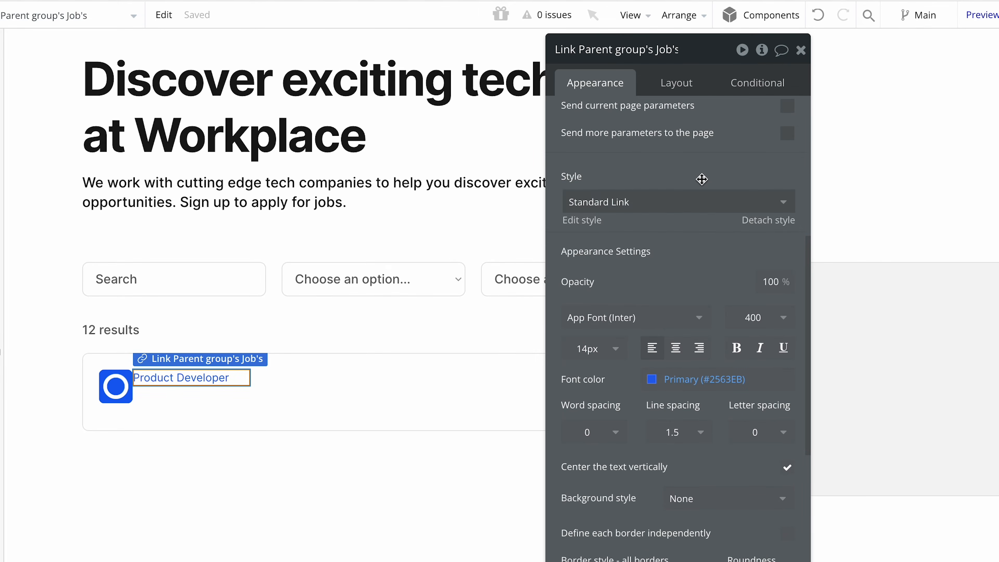
{"action": "left_click", "coordinate": [750, 219]}
{"action": "scroll", "coordinate": [711, 255], "scroll_direction": "down", "scroll_amount": 2}
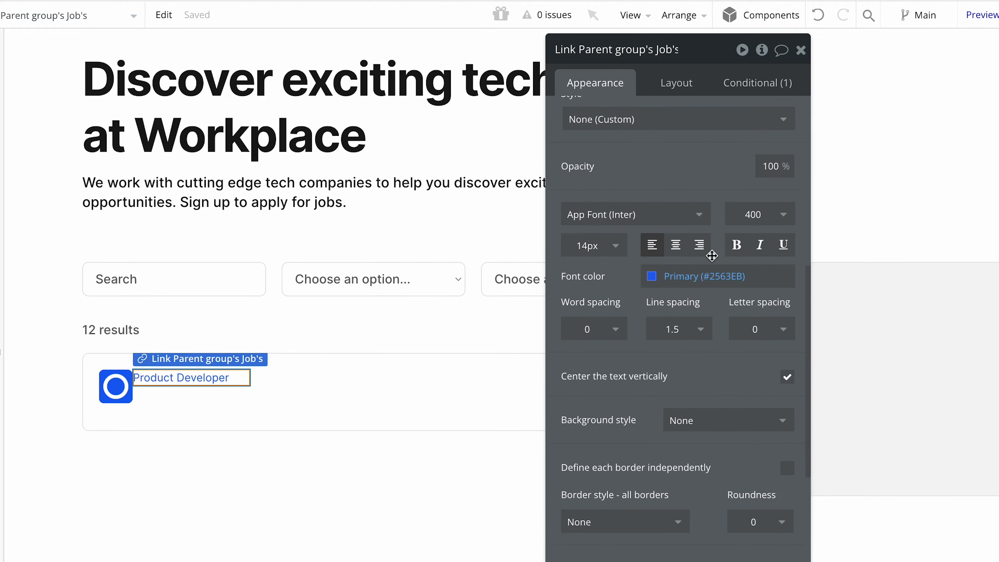
{"action": "left_click", "coordinate": [751, 215]}
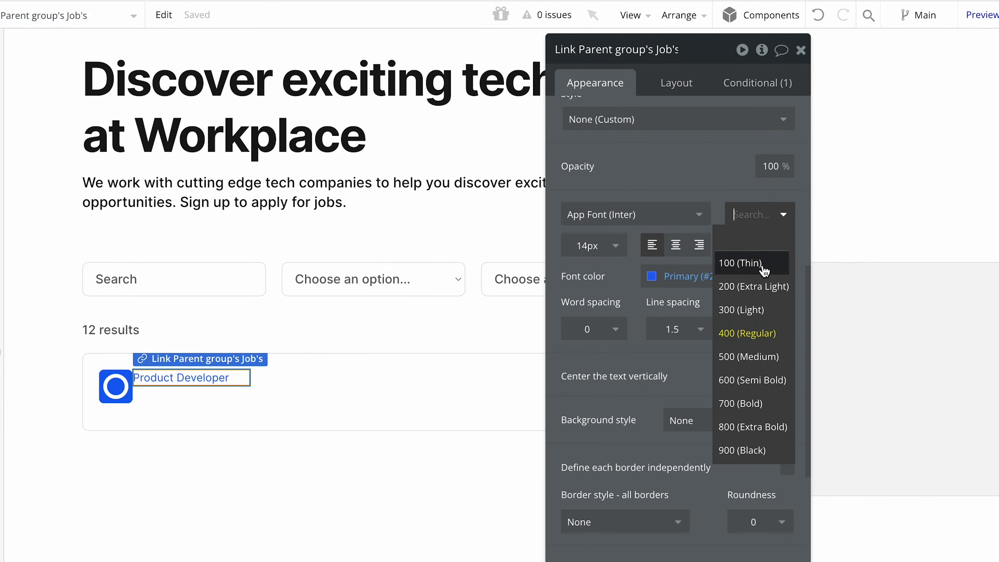
{"action": "left_click", "coordinate": [769, 380]}
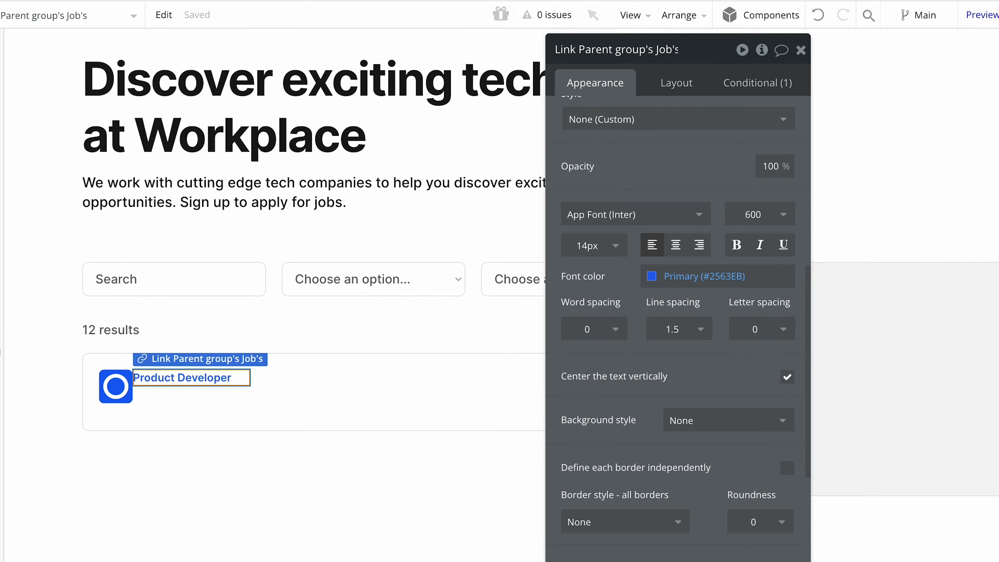
Set the job title link's font size to 16 px and its font color to the Text variable (#171717).
{"action": "left_click", "coordinate": [601, 251]}
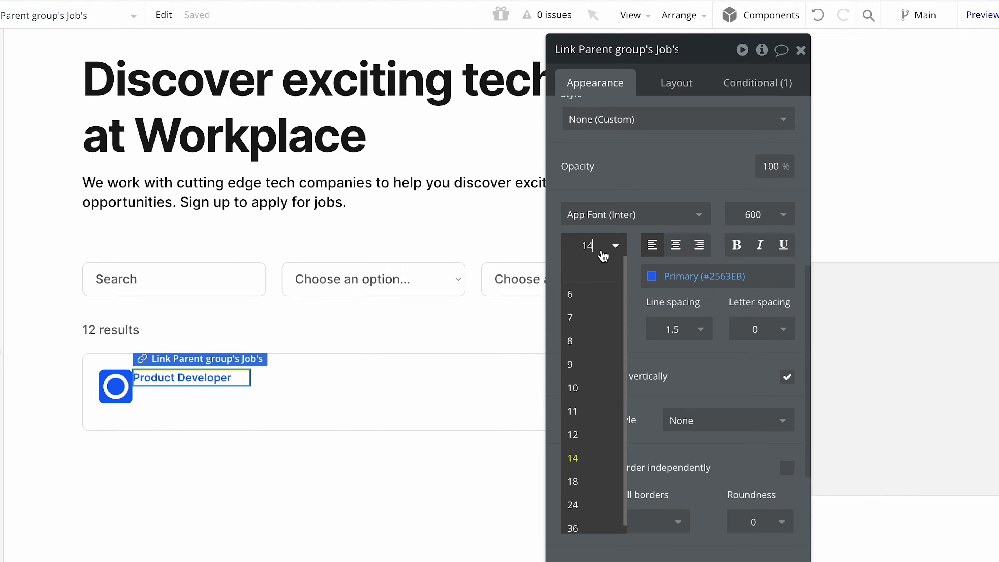
{"action": "key", "text": "BackSpace"}
{"action": "type", "text": "6"}
{"action": "left_click", "coordinate": [651, 277]}
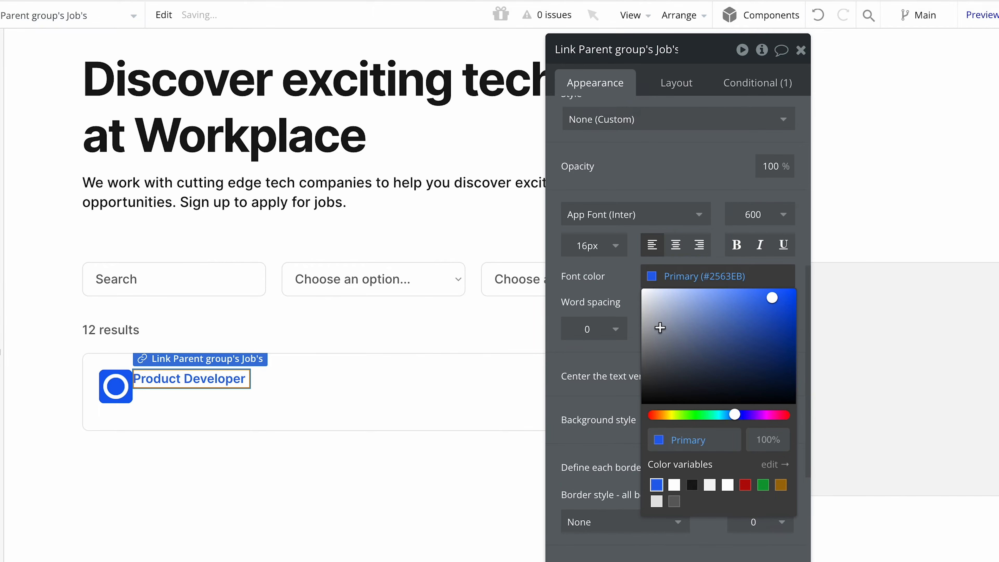
{"action": "left_click", "coordinate": [692, 485]}
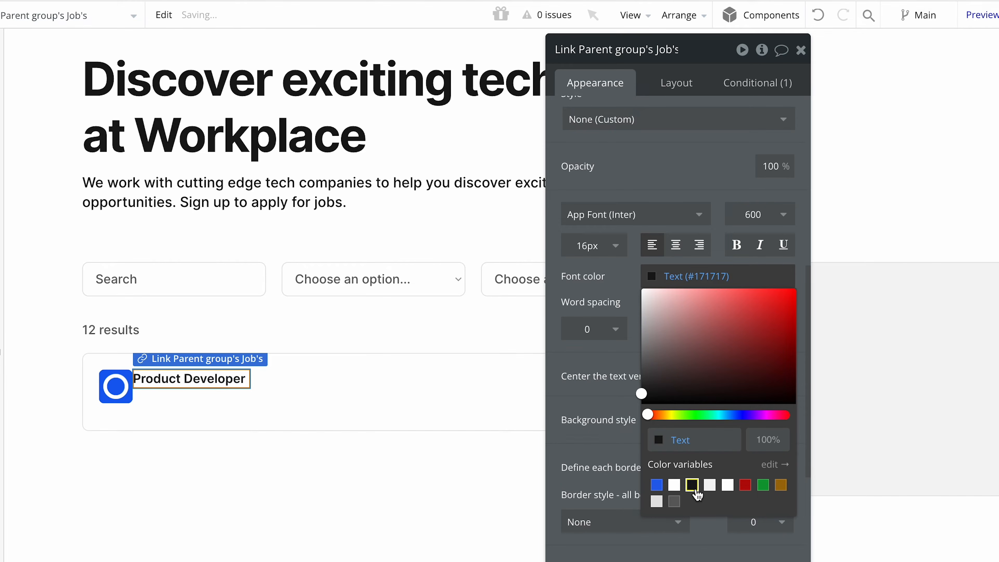
{"action": "left_click", "coordinate": [610, 381]}
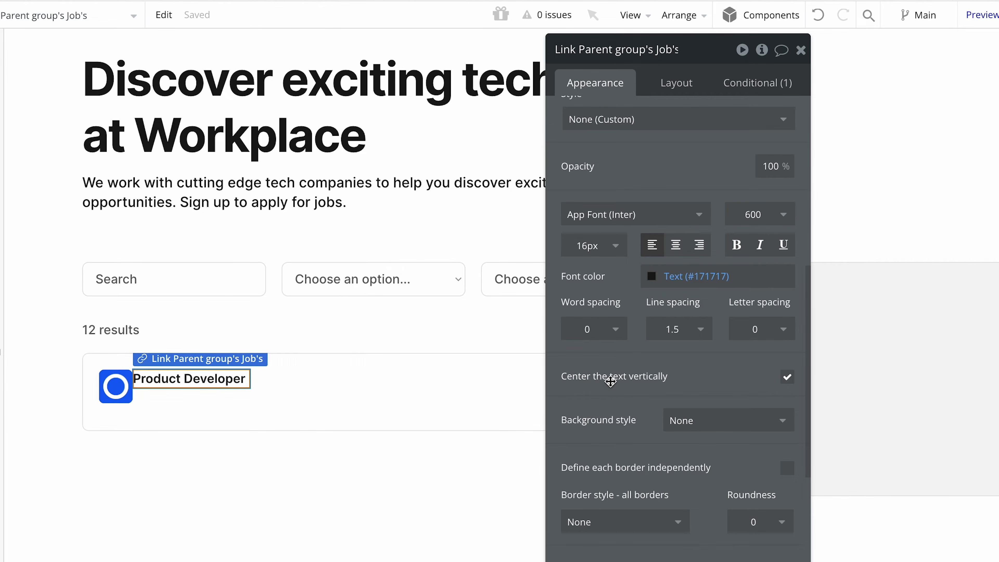
Turn off fixed width for the job title link and set its minimum width and minimum height to 0 px.
{"action": "scroll", "coordinate": [611, 382], "scroll_direction": "down", "scroll_amount": 6}
{"action": "scroll", "coordinate": [611, 381], "scroll_direction": "up", "scroll_amount": 15}
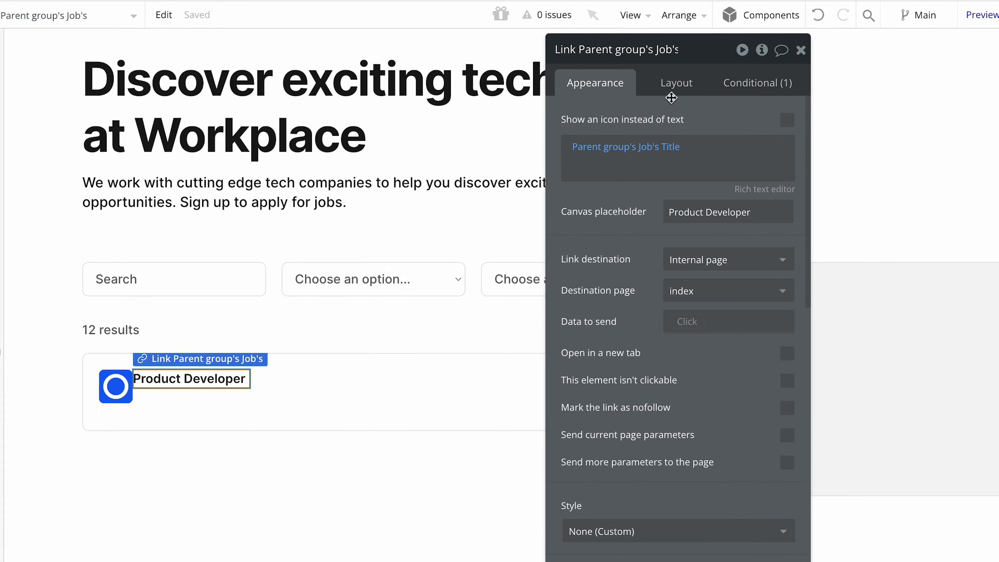
{"action": "left_click", "coordinate": [672, 83]}
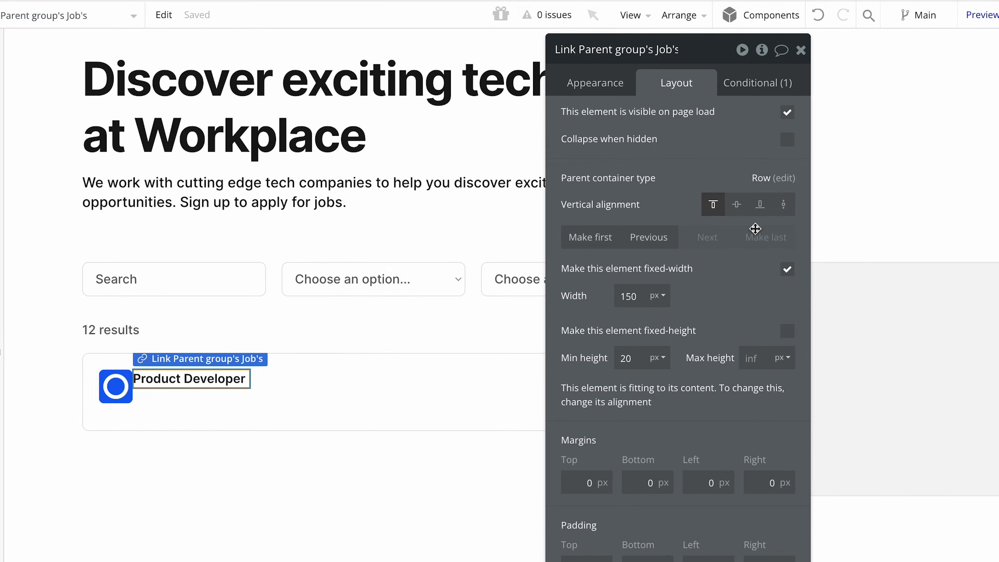
{"action": "left_click", "coordinate": [788, 270]}
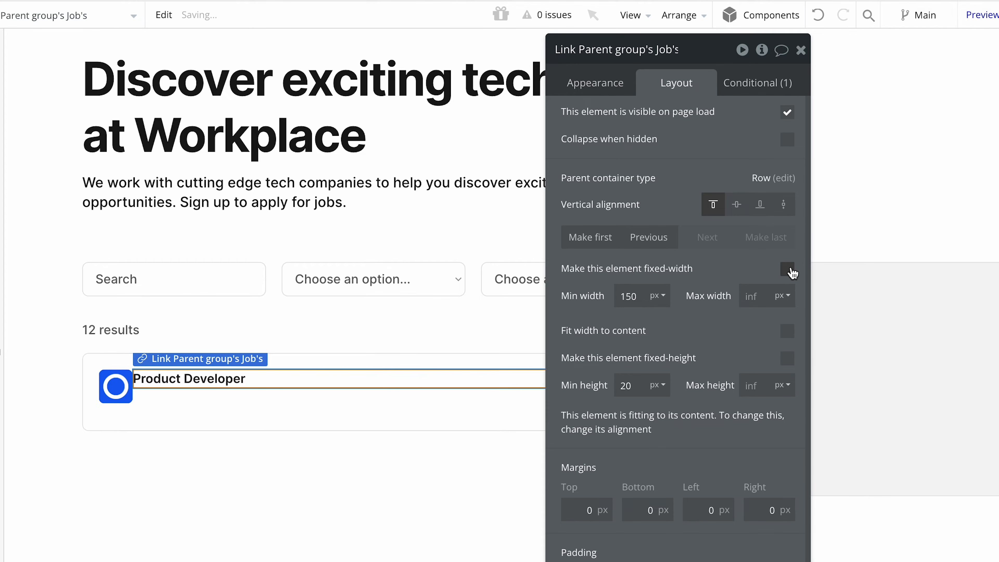
{"action": "left_click", "coordinate": [643, 295]}
{"action": "left_click_drag", "start_coordinate": [643, 295], "coordinate": [611, 301]}
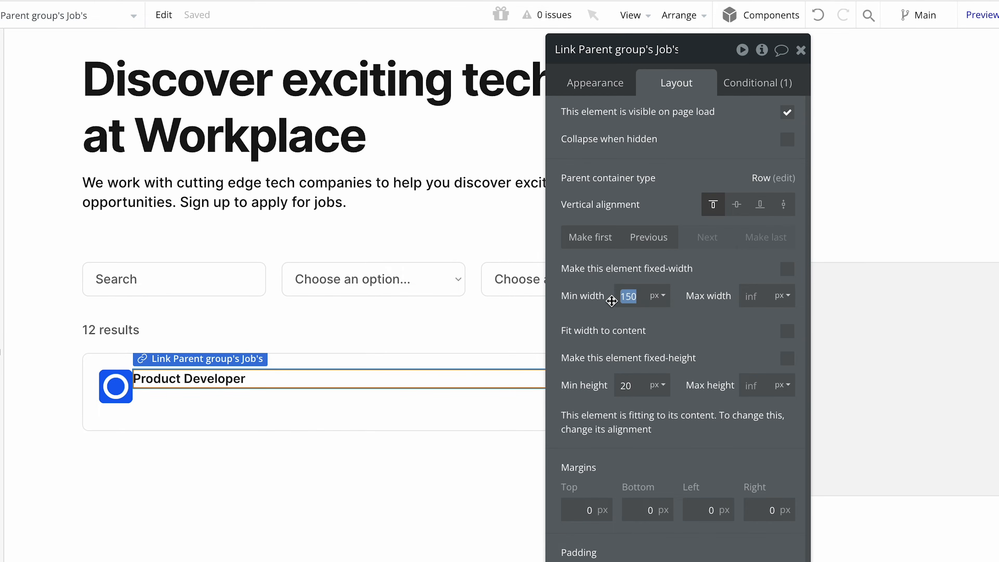
{"action": "key", "text": "BackSpace"}
{"action": "left_click_drag", "start_coordinate": [639, 382], "coordinate": [433, 394]}
{"action": "key", "text": "BackSpace"}
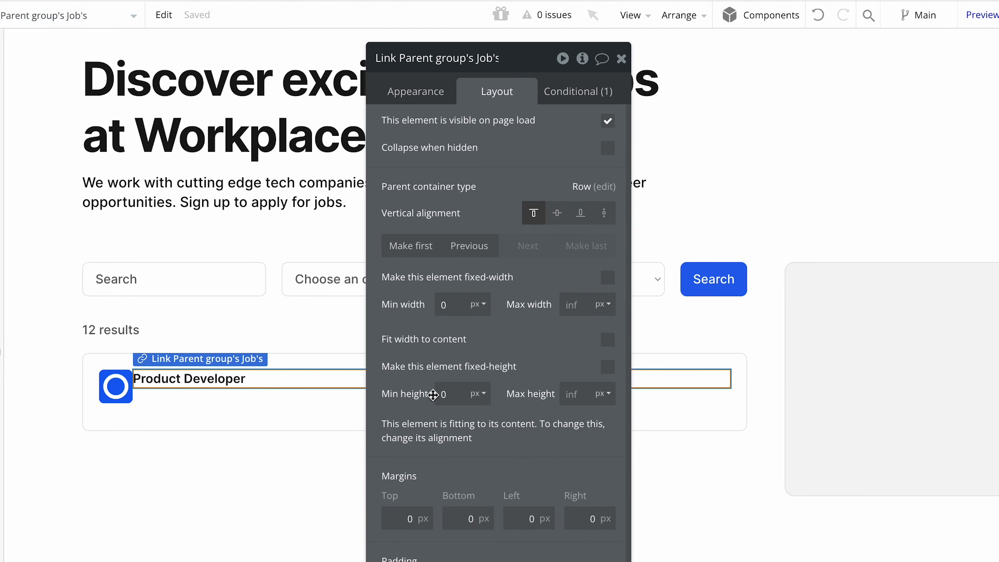
Apply gap spacing to the job card group with a 12 px row gap and a 20 px column gap.
{"action": "left_click", "coordinate": [186, 424]}
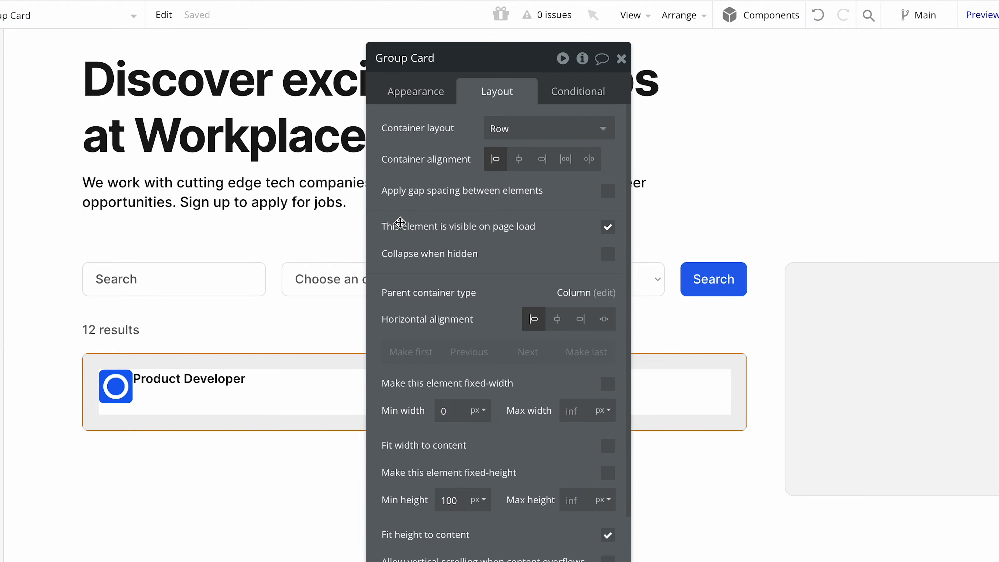
{"action": "left_click", "coordinate": [607, 191]}
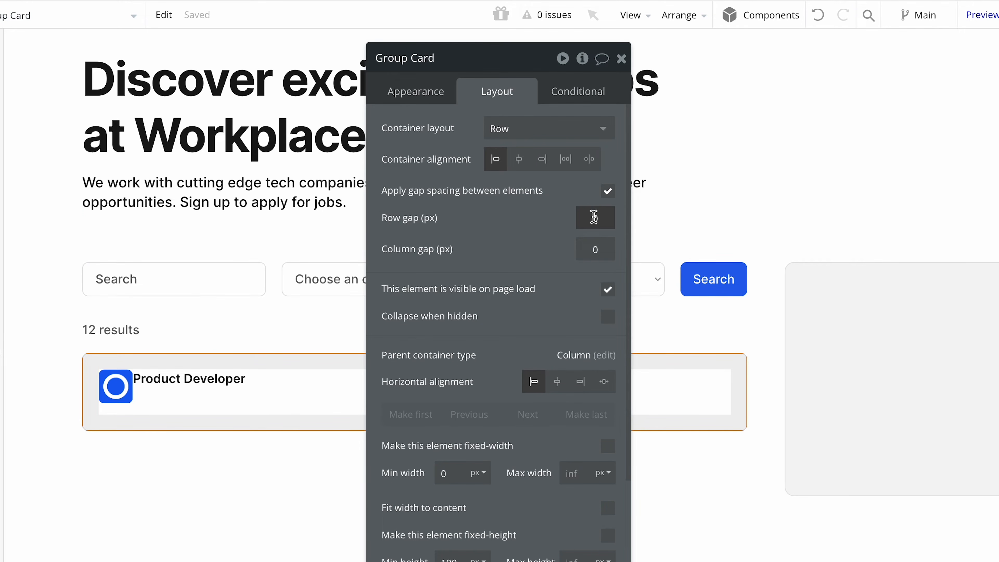
{"action": "left_click", "coordinate": [603, 218]}
{"action": "type", "text": "12"}
{"action": "left_click", "coordinate": [595, 248]}
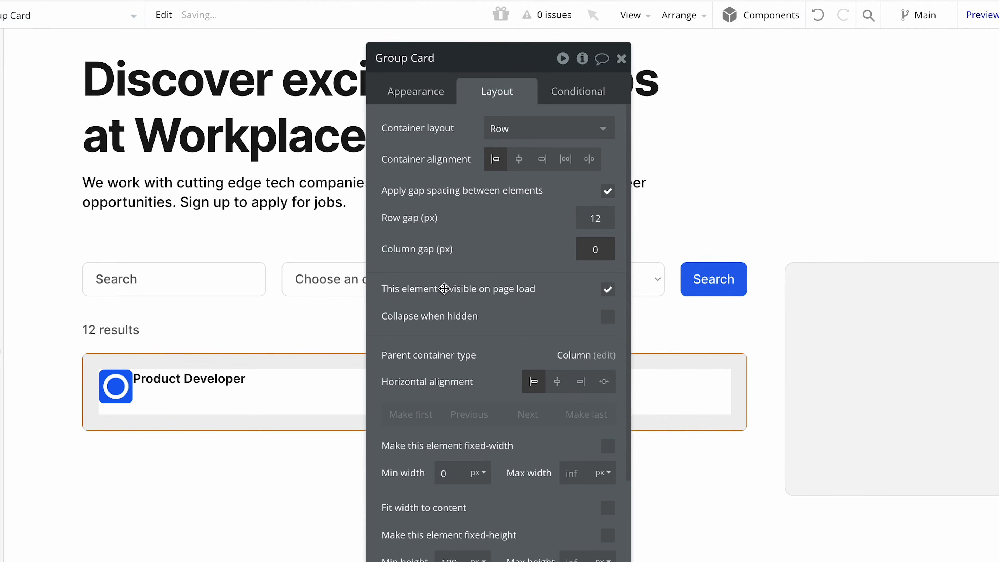
{"action": "type", "text": "2"}
{"action": "key", "text": "Return"}
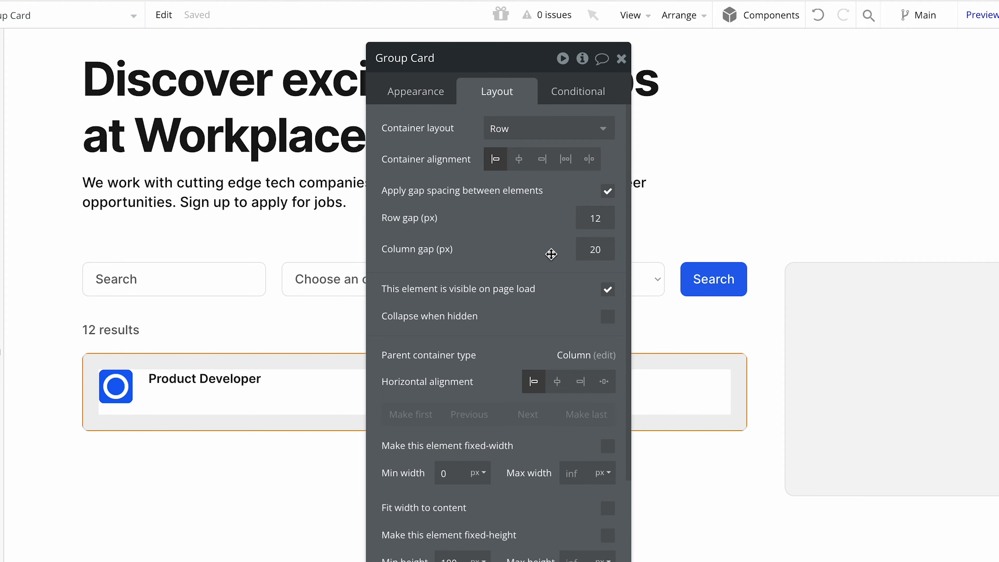
{"action": "left_click", "coordinate": [621, 59]}
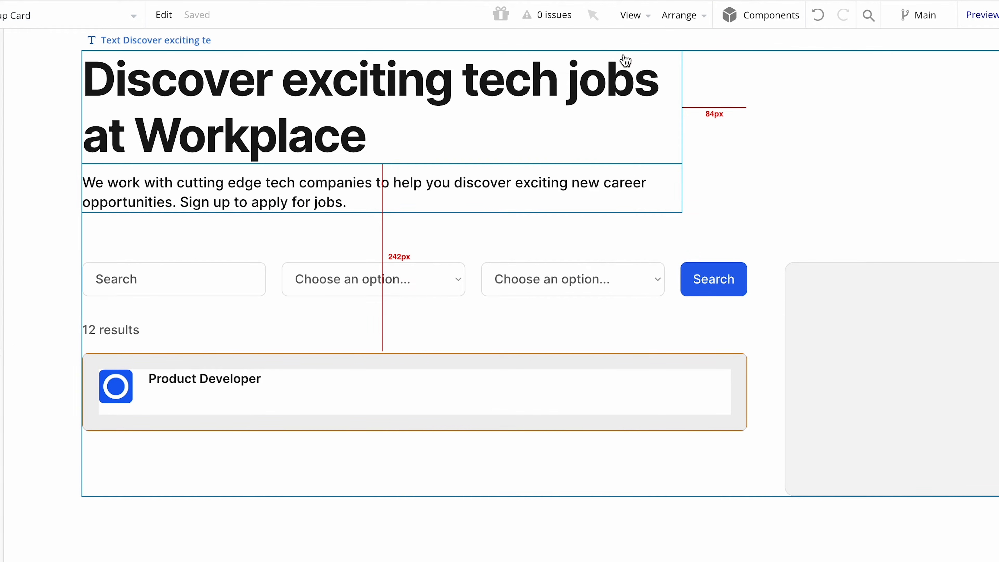
Add a Material Icon to the job card beside the company logo, searching "book" and choosing the outlined bookmark (bookmark_border).
{"action": "left_click", "coordinate": [281, 389]}
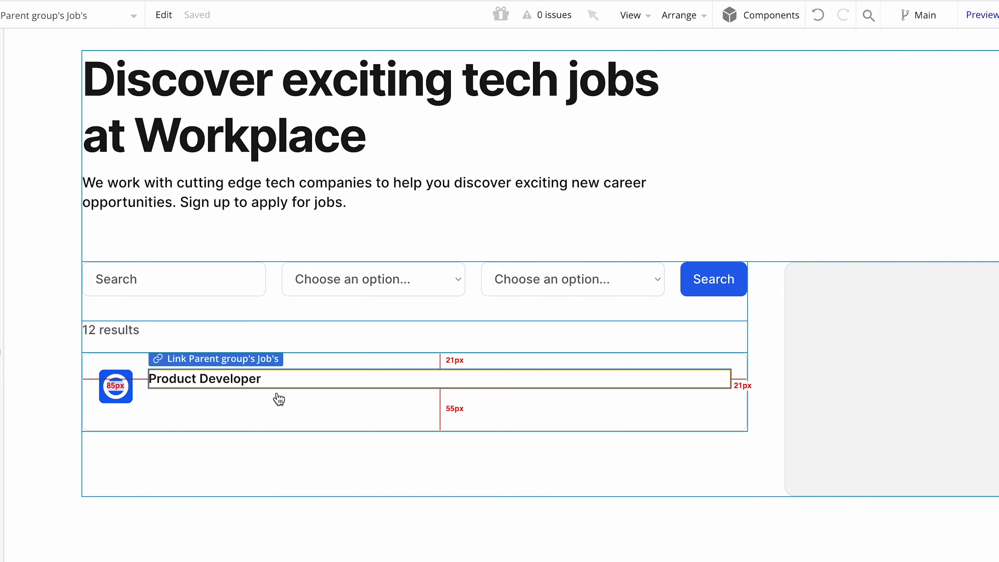
{"action": "left_click", "coordinate": [281, 380]}
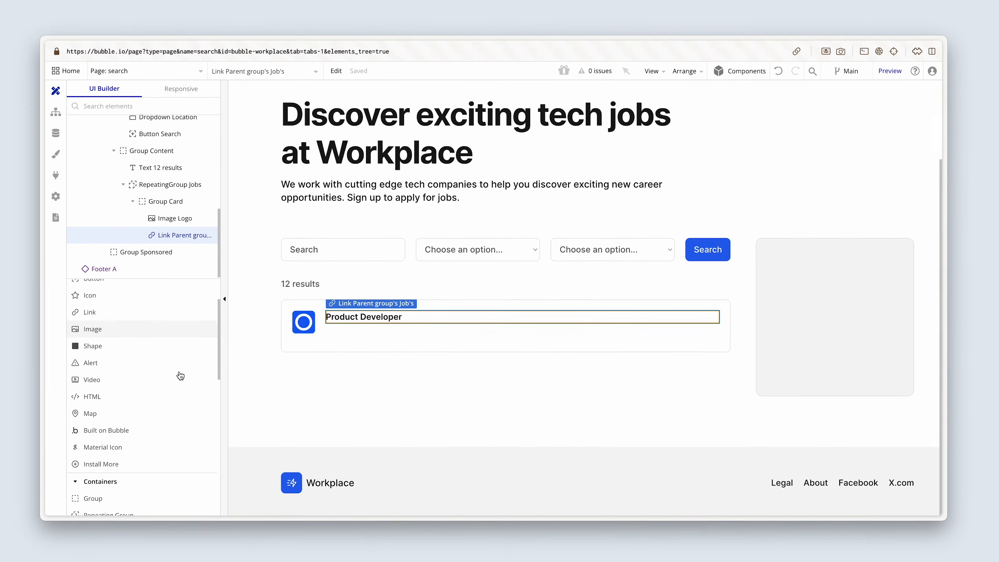
{"action": "scroll", "coordinate": [180, 376], "scroll_direction": "down", "scroll_amount": 3}
{"action": "left_click", "coordinate": [154, 390]}
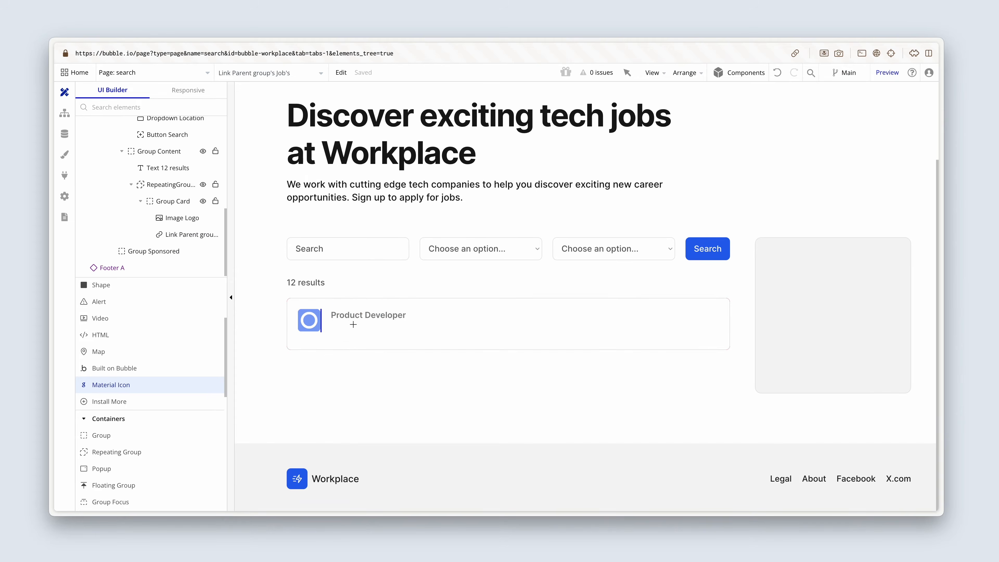
{"action": "left_click", "coordinate": [353, 324]}
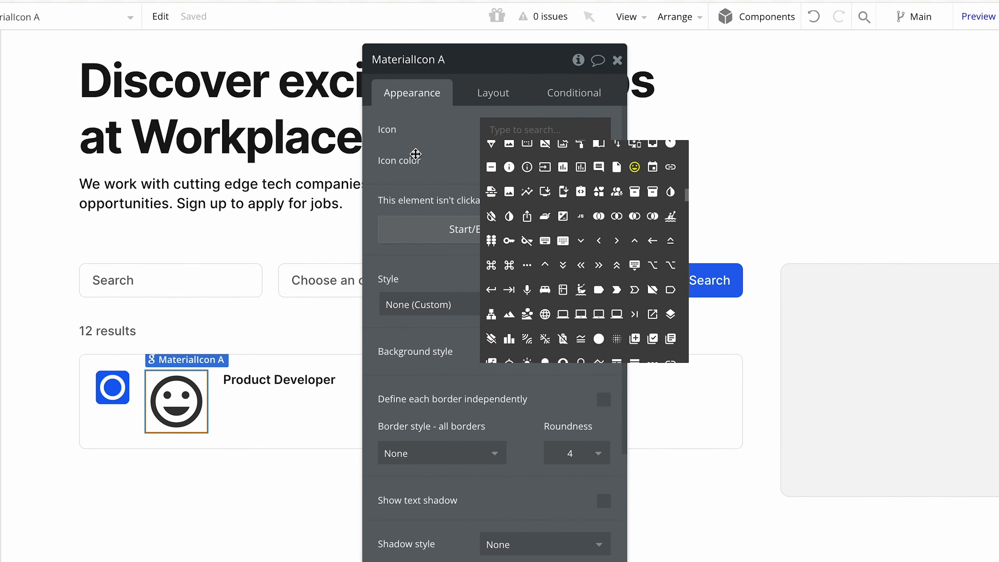
{"action": "type", "text": "book"}
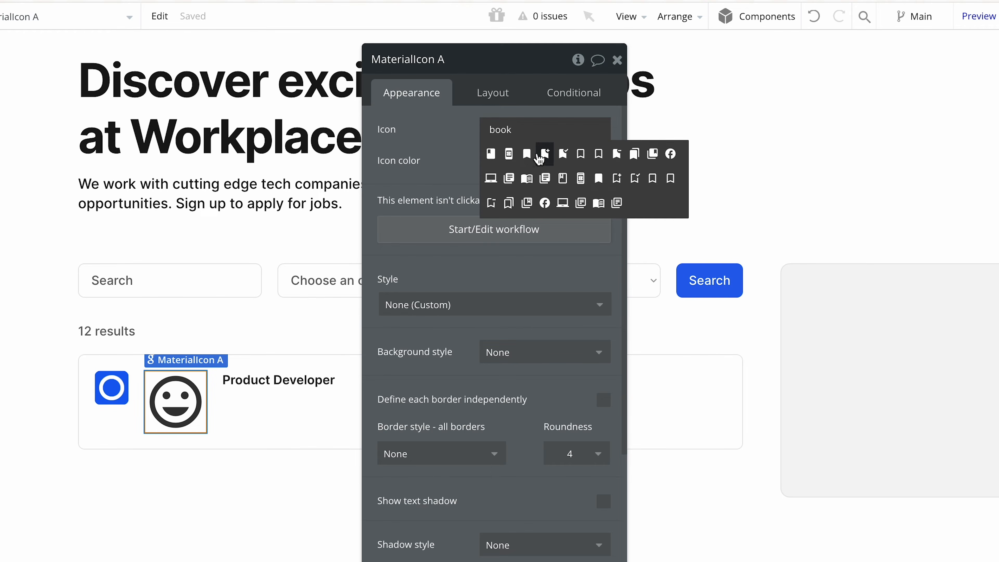
{"action": "left_click", "coordinate": [581, 154]}
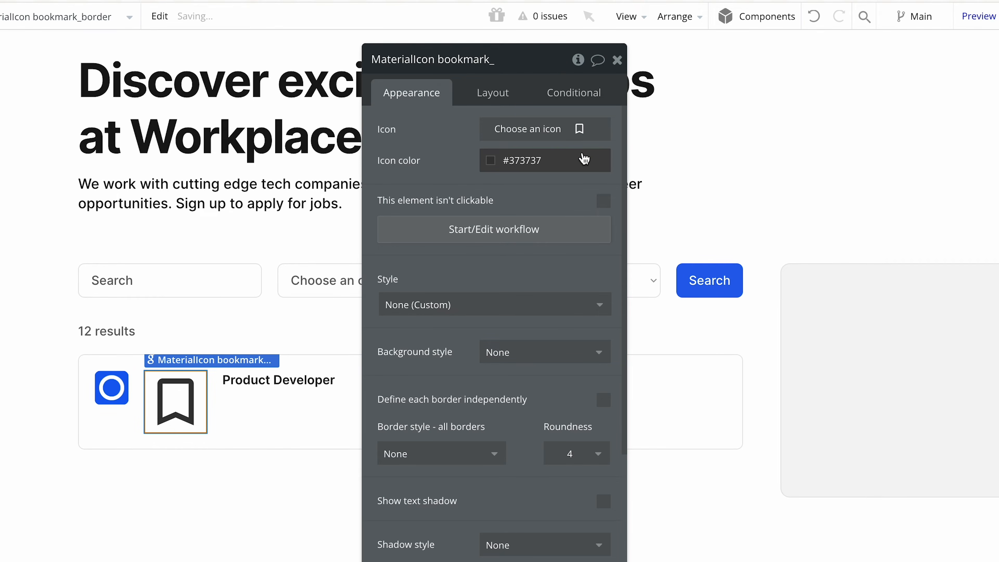
Set the bookmark icon's color to the Charcoal variable (#616161) and its roundness to 0.
{"action": "left_click", "coordinate": [491, 164]}
{"action": "left_click", "coordinate": [513, 386]}
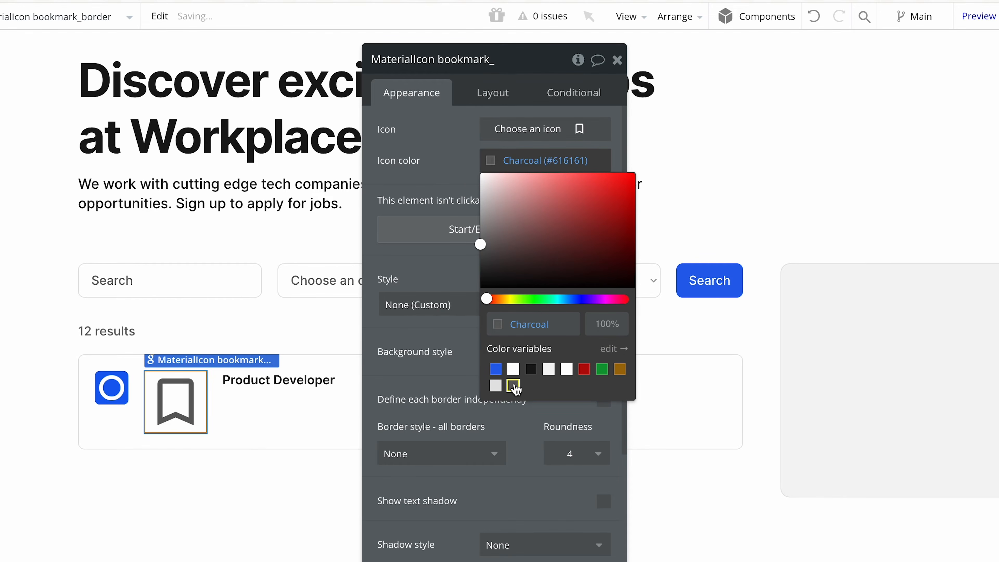
{"action": "left_click", "coordinate": [586, 454]}
{"action": "left_click", "coordinate": [574, 498]}
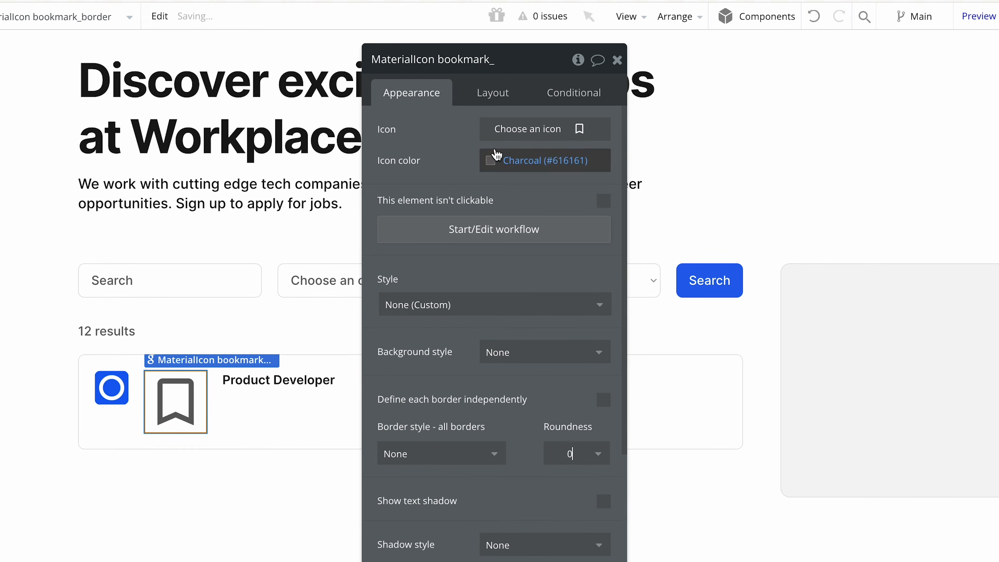
Set the bookmark icon's fixed width and fixed height to 24 px each.
{"action": "left_click", "coordinate": [486, 99]}
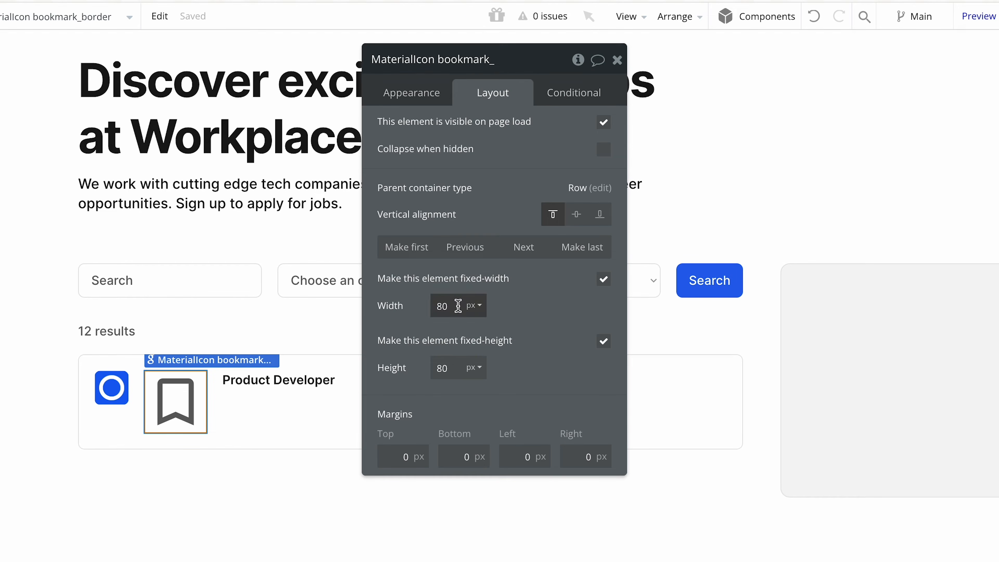
{"action": "left_click_drag", "start_coordinate": [458, 306], "coordinate": [428, 312]}
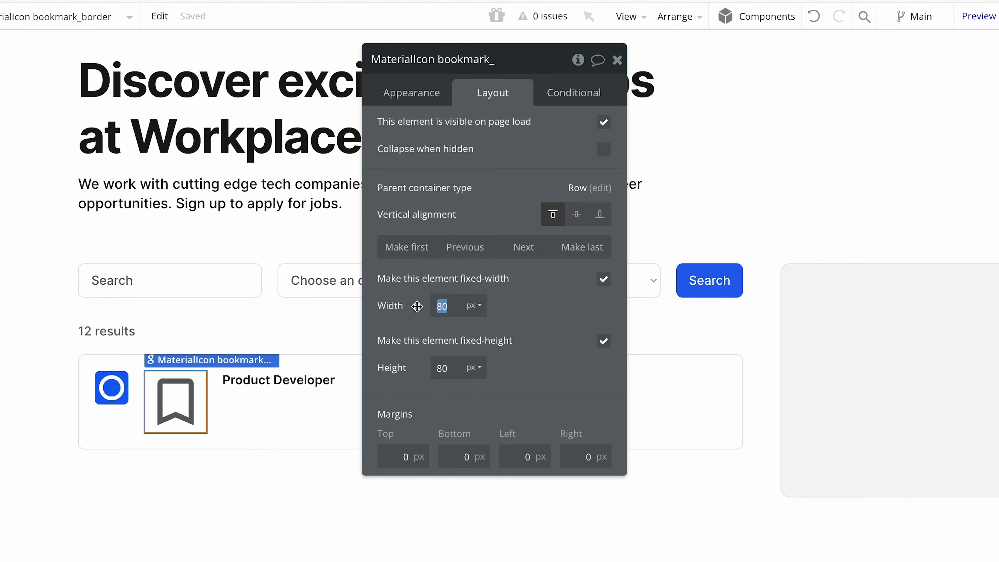
{"action": "type", "text": "24"}
{"action": "left_click", "coordinate": [444, 368]}
{"action": "type", "text": "2"}
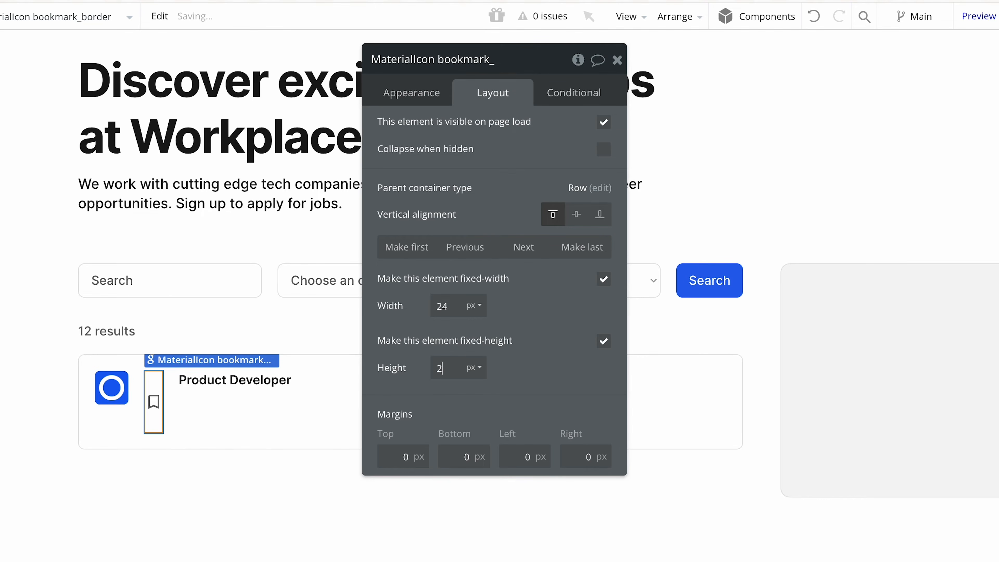
{"action": "type", "text": "4"}
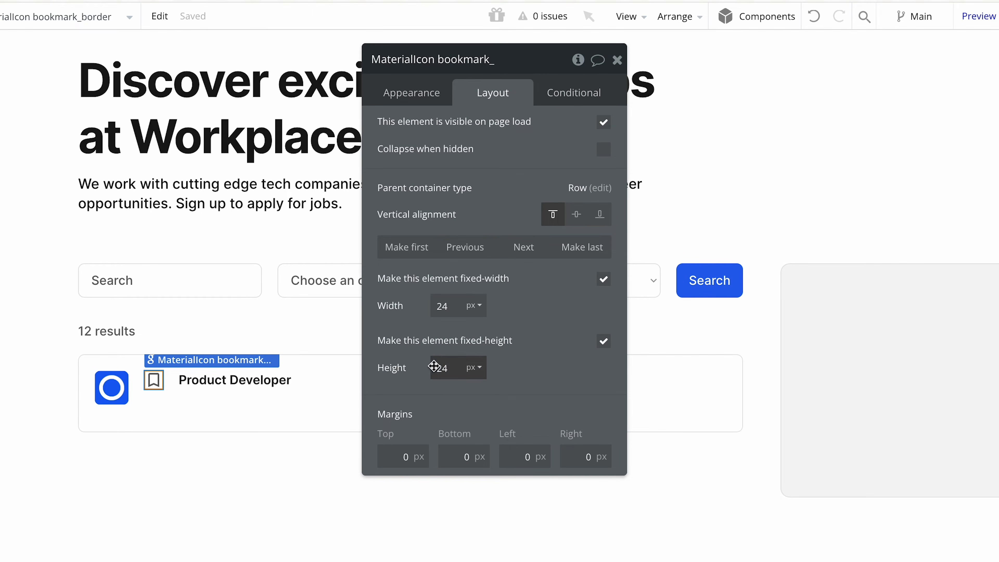
Make the bookmark icon the last element in the job card's row.
{"action": "left_click", "coordinate": [579, 248]}
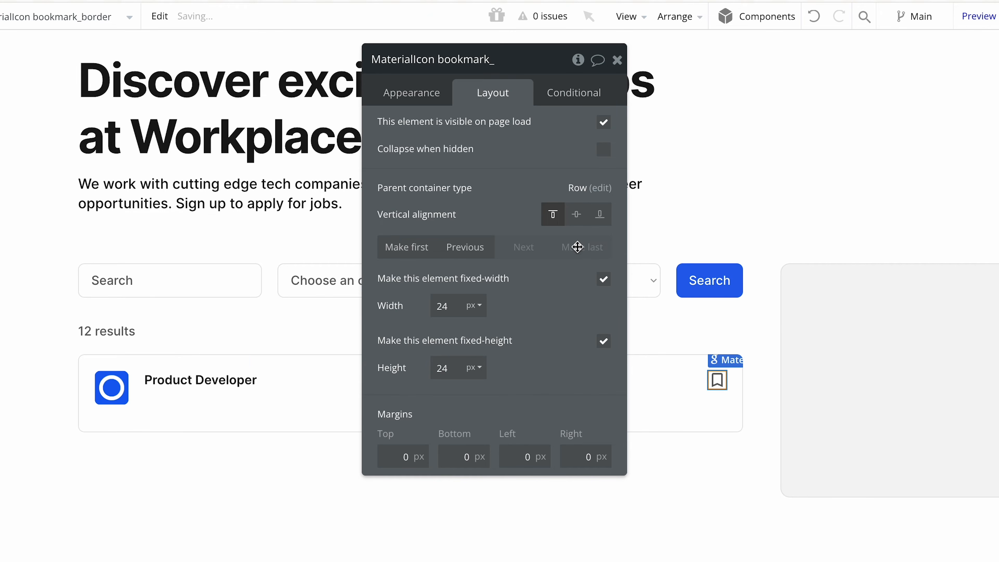
{"action": "left_click", "coordinate": [617, 60]}
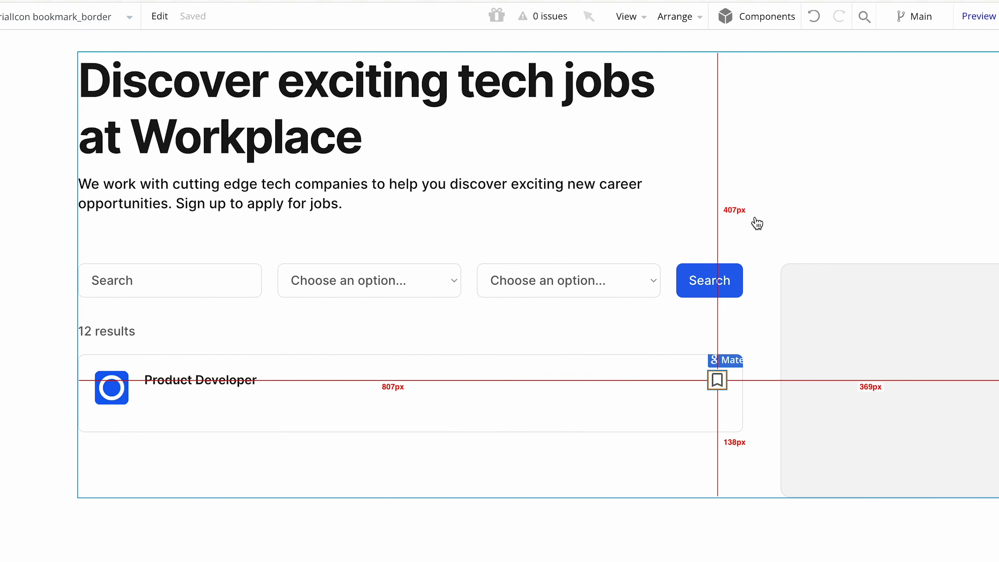
{"action": "left_click", "coordinate": [767, 261]}
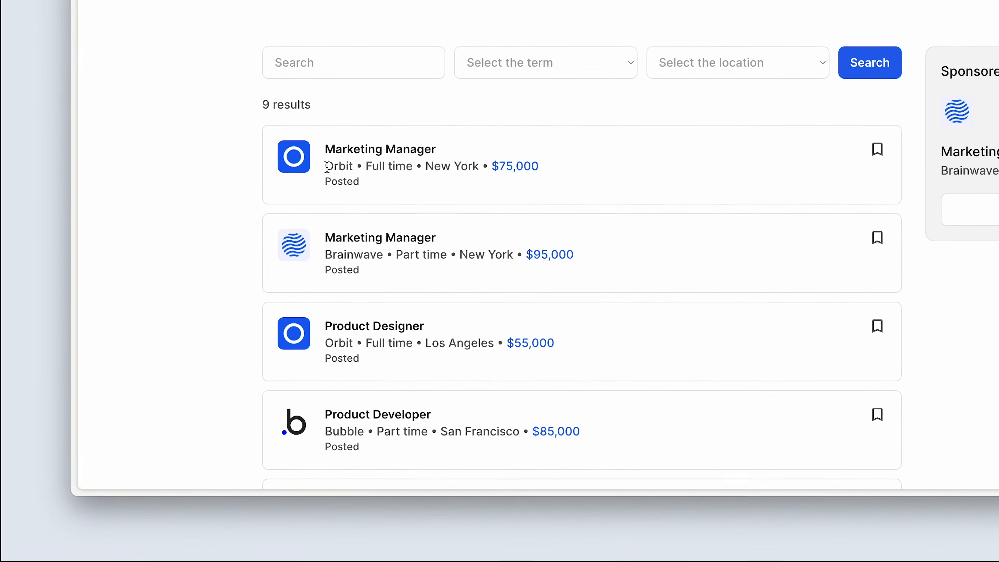
{"action": "left_click_drag", "start_coordinate": [346, 144], "coordinate": [510, 140]}
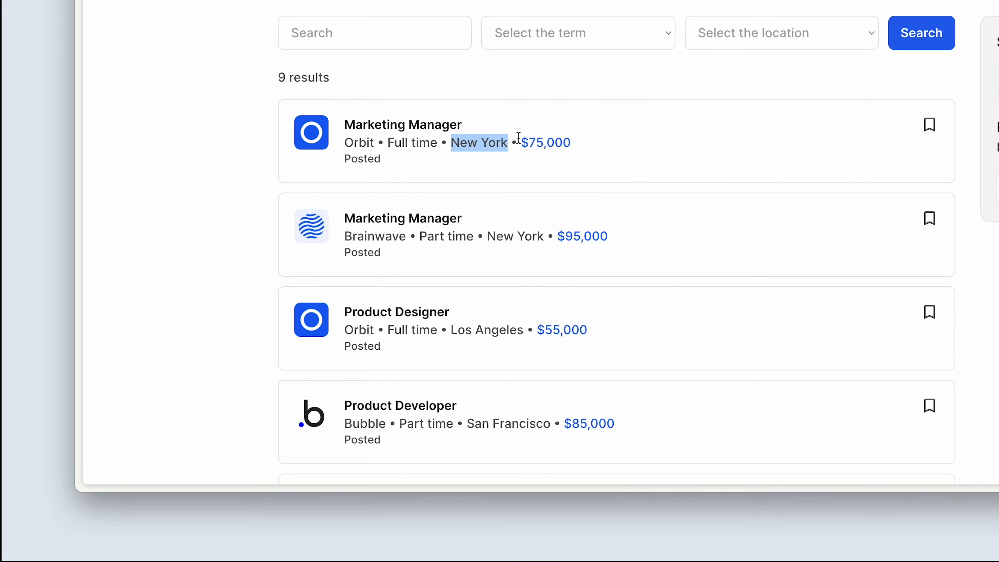
{"action": "left_click", "coordinate": [605, 142]}
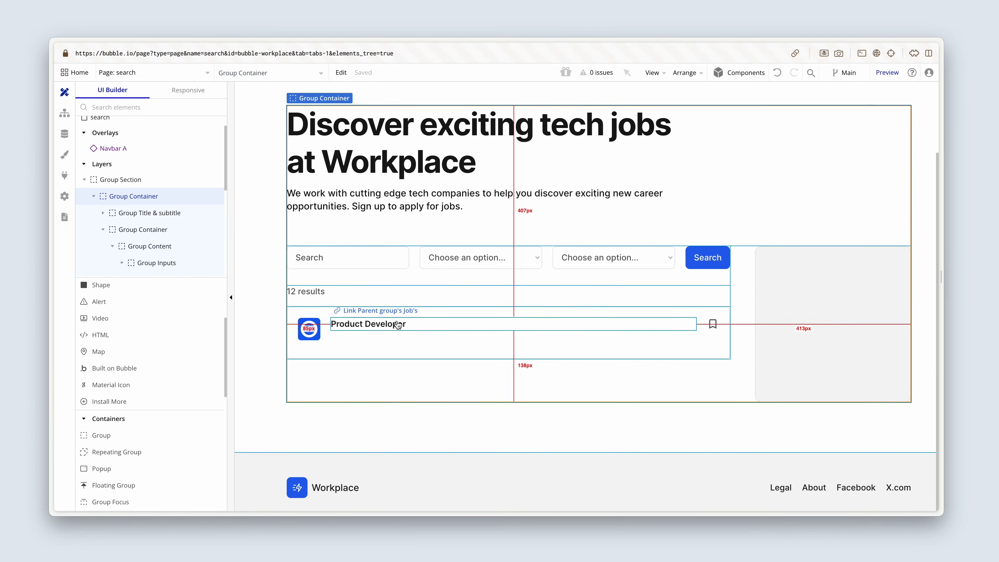
{"action": "left_click", "coordinate": [396, 322]}
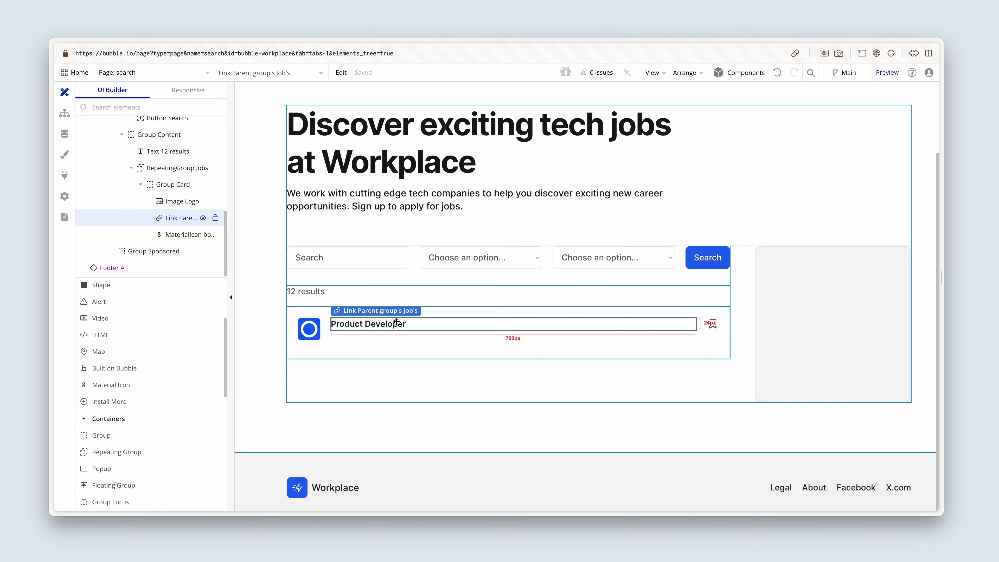
Add a text element to the job card between the company logo and the job title link.
{"action": "scroll", "coordinate": [172, 339], "scroll_direction": "up", "scroll_amount": 3}
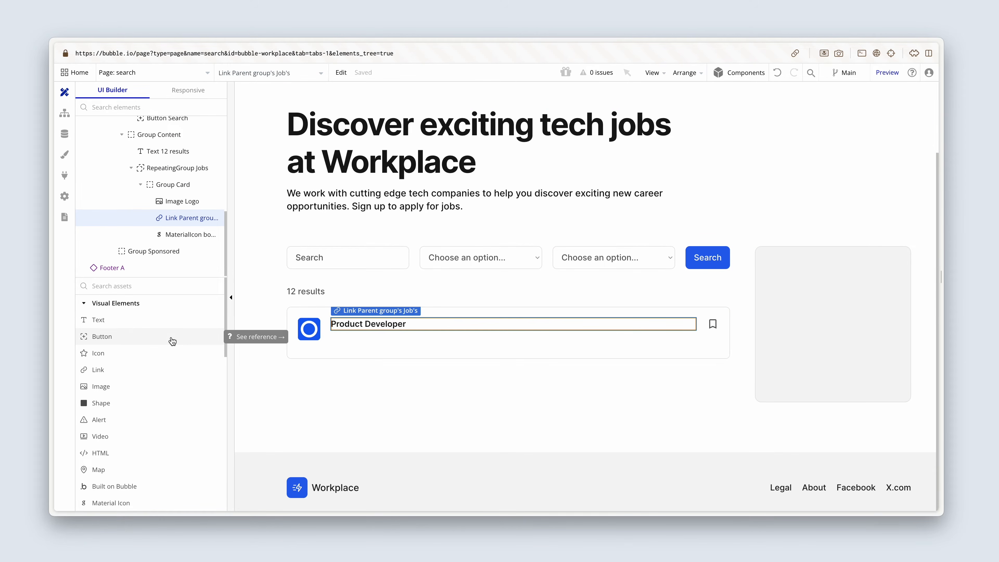
{"action": "left_click", "coordinate": [118, 321]}
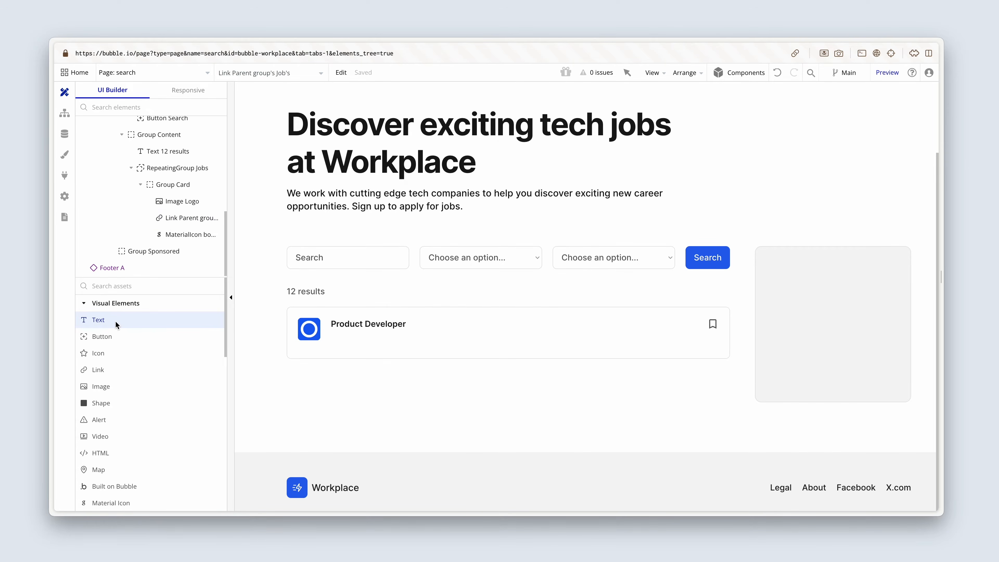
{"action": "left_click", "coordinate": [339, 332]}
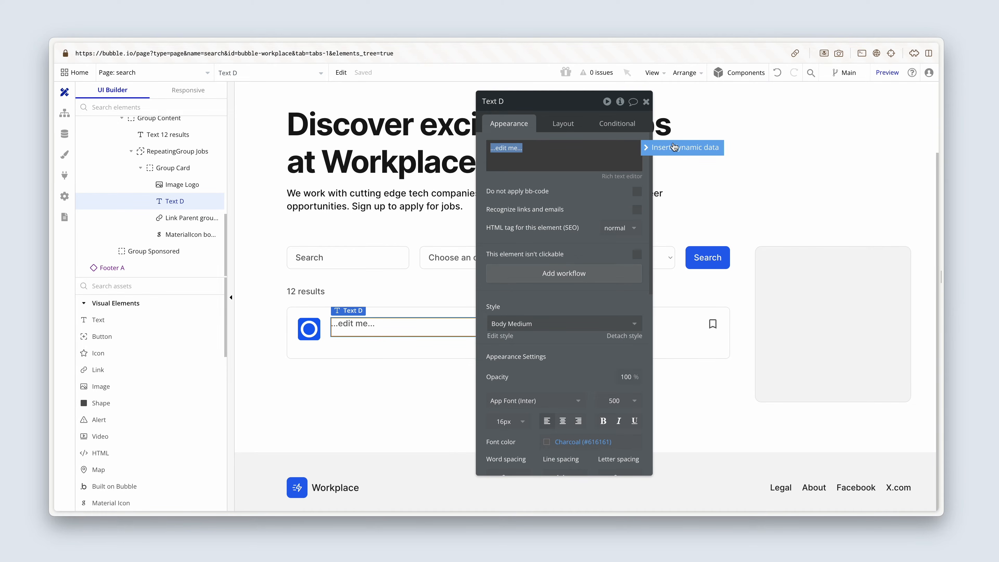
Set the new text element's content to the dynamic expression Parent group's Job's Company's Name.
{"action": "left_click", "coordinate": [675, 152]}
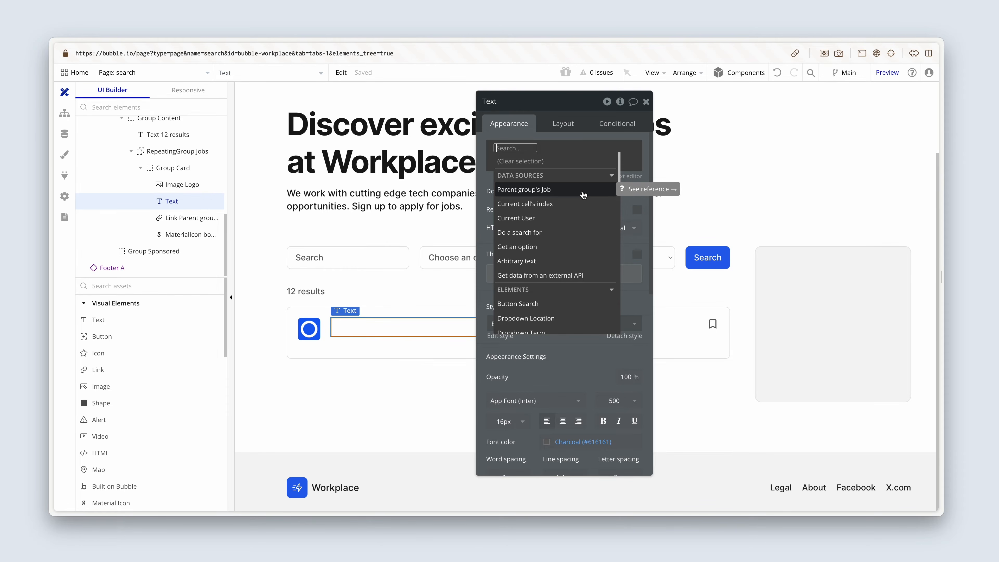
{"action": "left_click", "coordinate": [583, 195]}
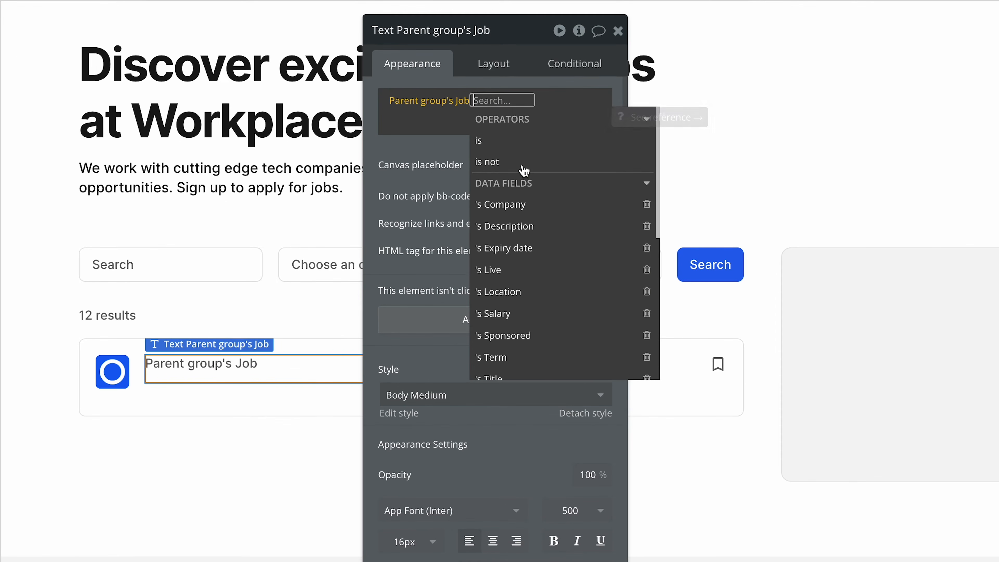
{"action": "scroll", "coordinate": [524, 170], "scroll_direction": "down", "scroll_amount": 1}
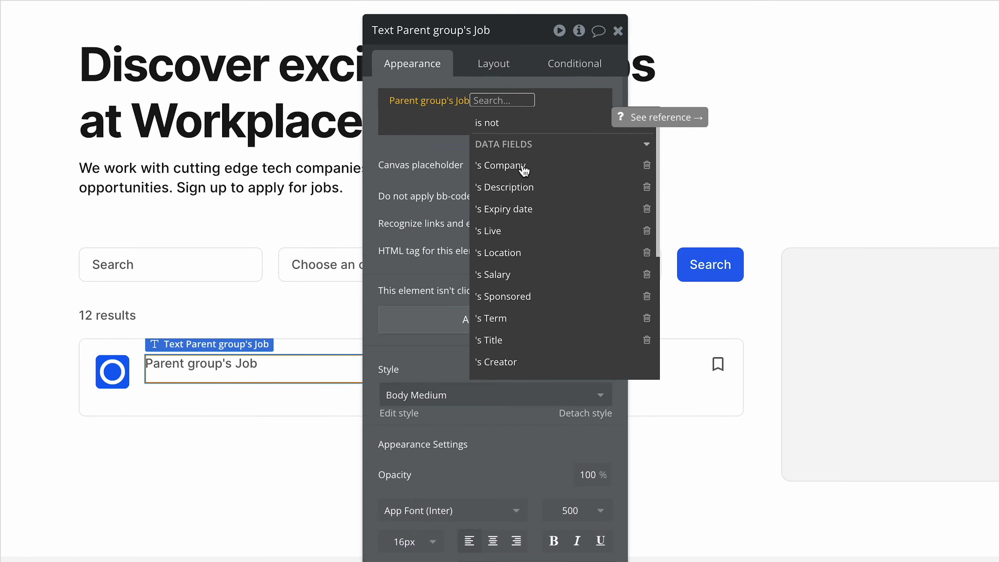
{"action": "left_click", "coordinate": [554, 173]}
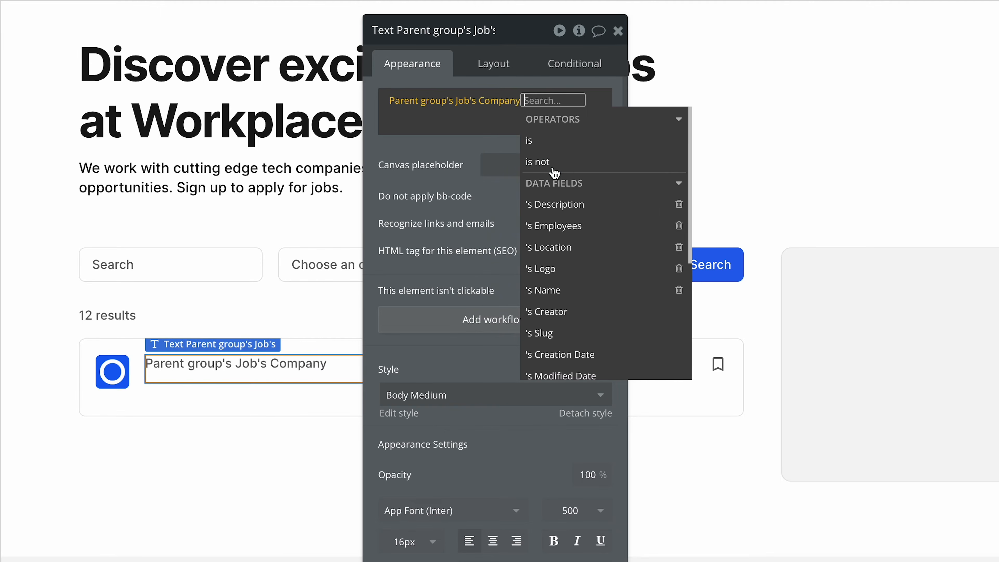
{"action": "left_click", "coordinate": [584, 288]}
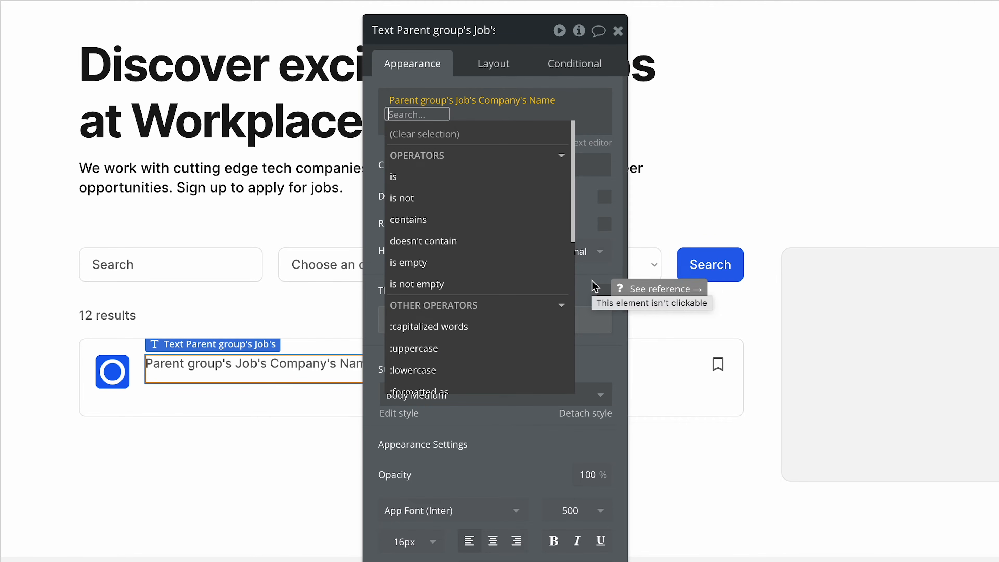
{"action": "left_click", "coordinate": [592, 286]}
Set the company name text's minimum width and minimum height to 0 px.
{"action": "scroll", "coordinate": [527, 291], "scroll_direction": "down", "scroll_amount": 5}
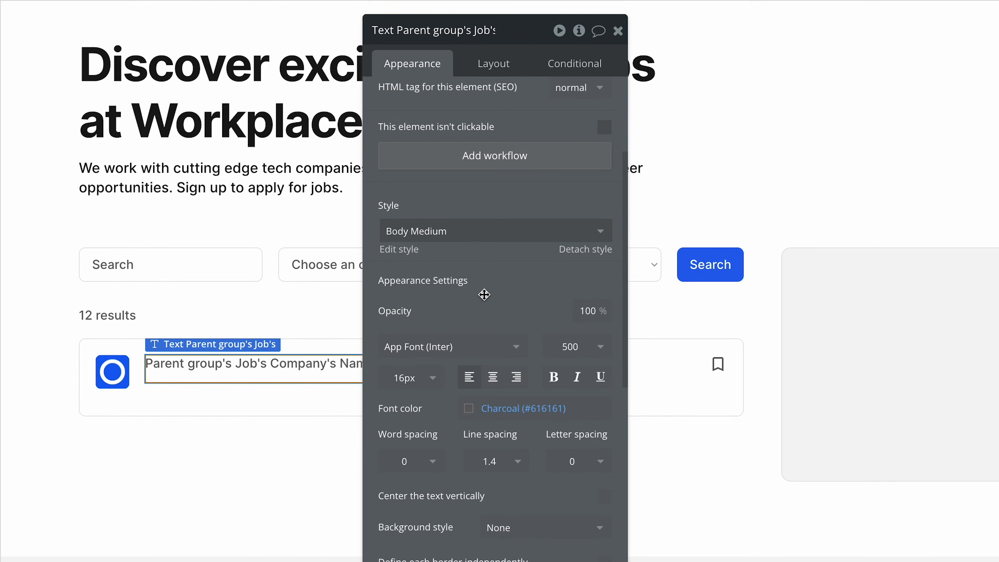
{"action": "scroll", "coordinate": [483, 293], "scroll_direction": "down", "scroll_amount": 2}
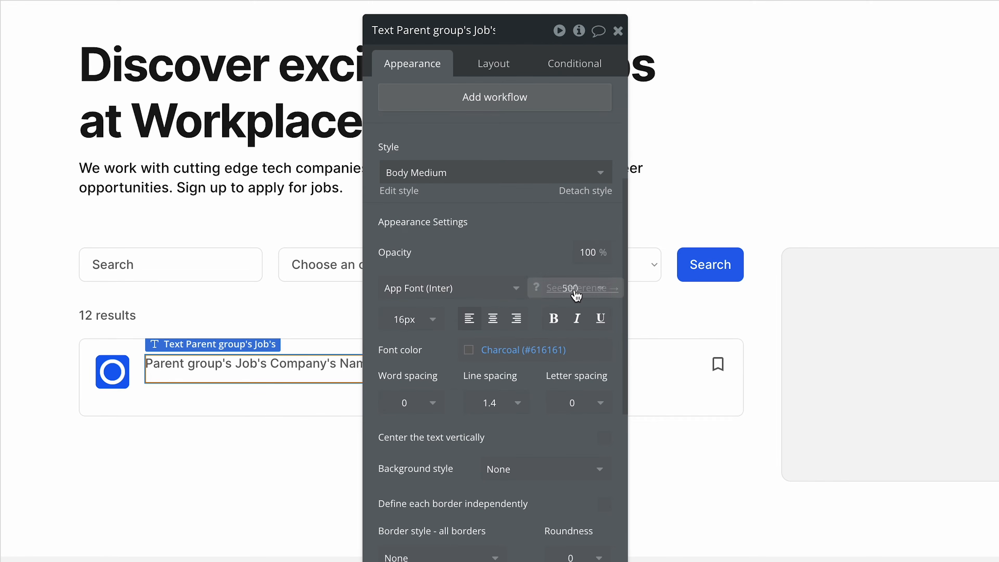
{"action": "left_click", "coordinate": [494, 74]}
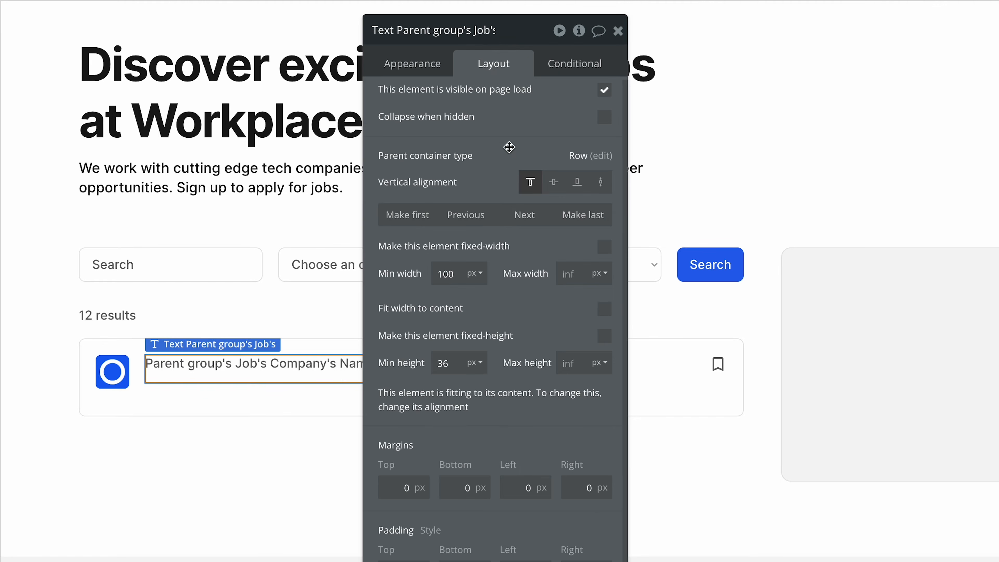
{"action": "double_click", "coordinate": [462, 272]}
{"action": "type", "text": "0"}
{"action": "double_click", "coordinate": [454, 360]}
{"action": "type", "text": "0"}
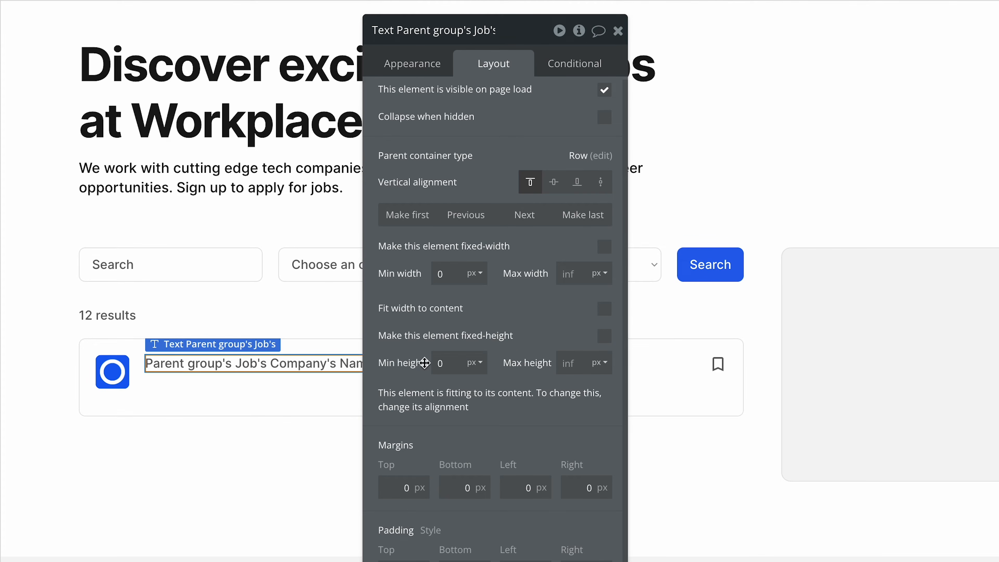
Move the company name text after the job title link and group the two elements in a column container.
{"action": "left_click_drag", "start_coordinate": [493, 326], "coordinate": [168, 340]}
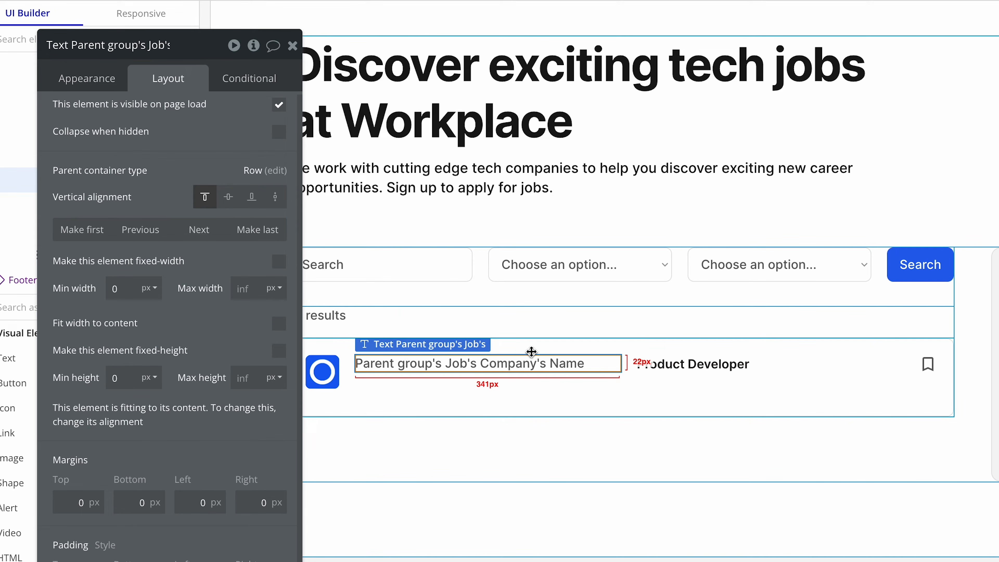
{"action": "left_click", "coordinate": [199, 229]}
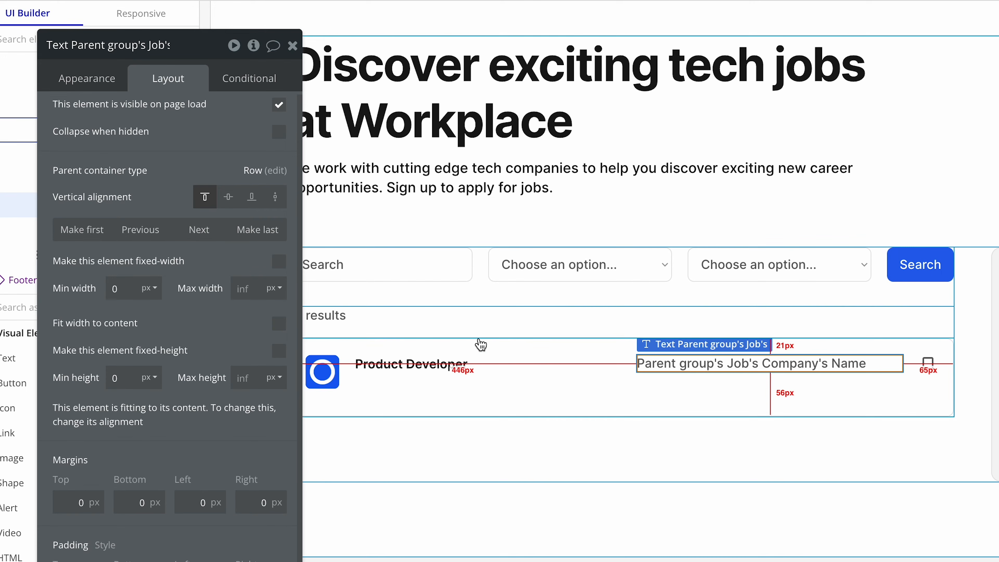
{"action": "left_click", "coordinate": [480, 365], "text": "shift"}
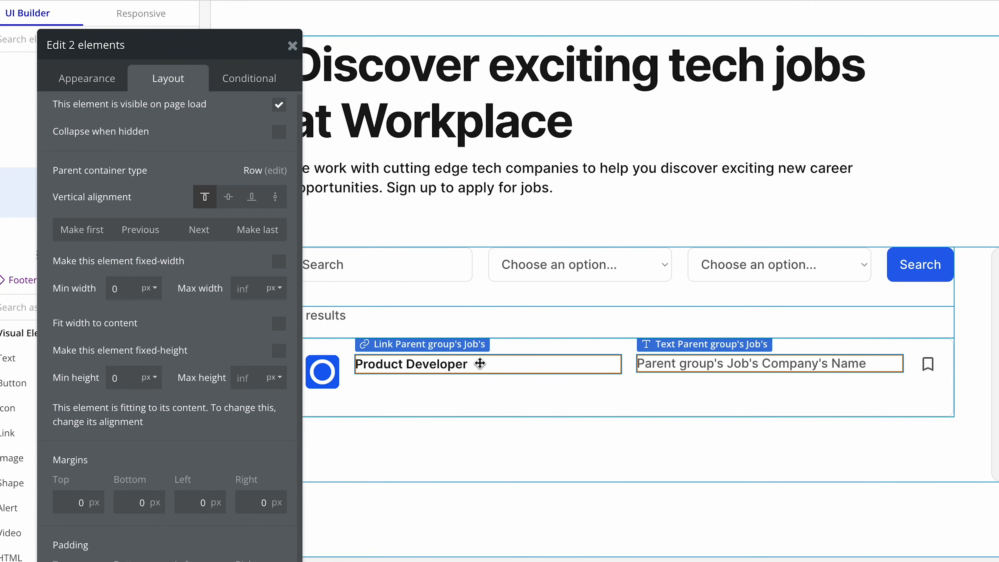
{"action": "right_click", "coordinate": [656, 367]}
{"action": "mouse_move", "coordinate": [658, 374]}
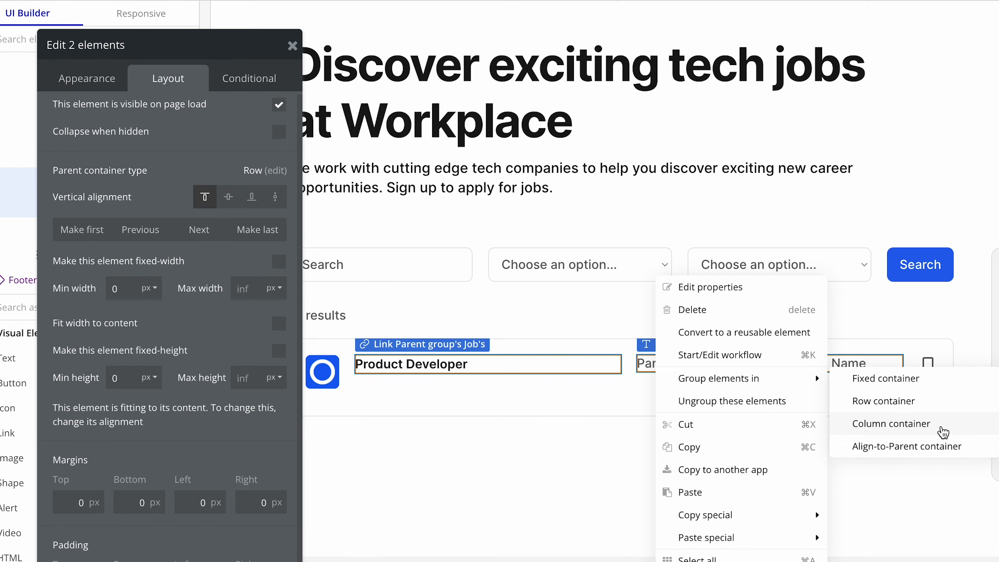
{"action": "left_click", "coordinate": [942, 432]}
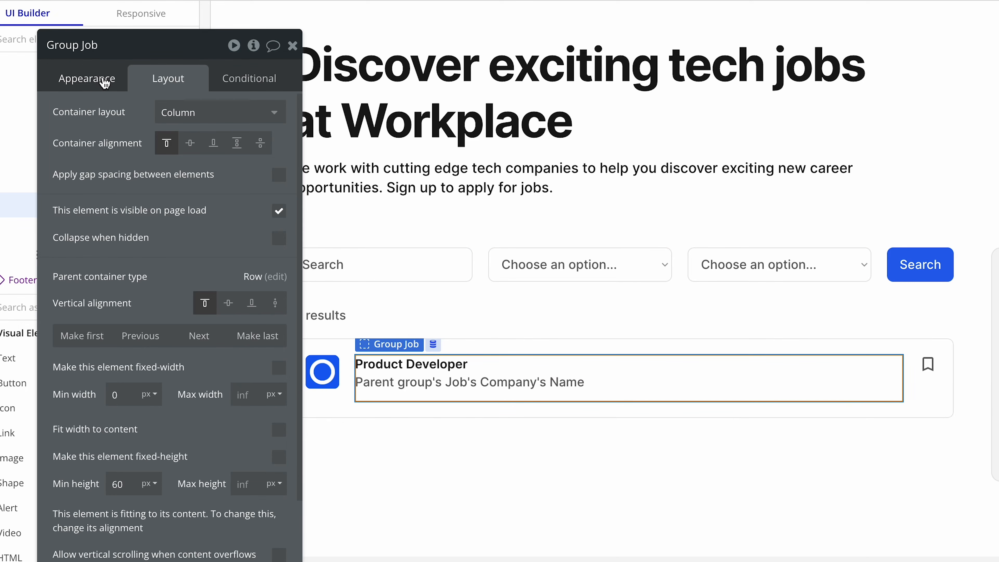
Rename the new column group to Group Text and set its minimum height to 0 px.
{"action": "left_click_drag", "start_coordinate": [81, 46], "coordinate": [108, 48]}
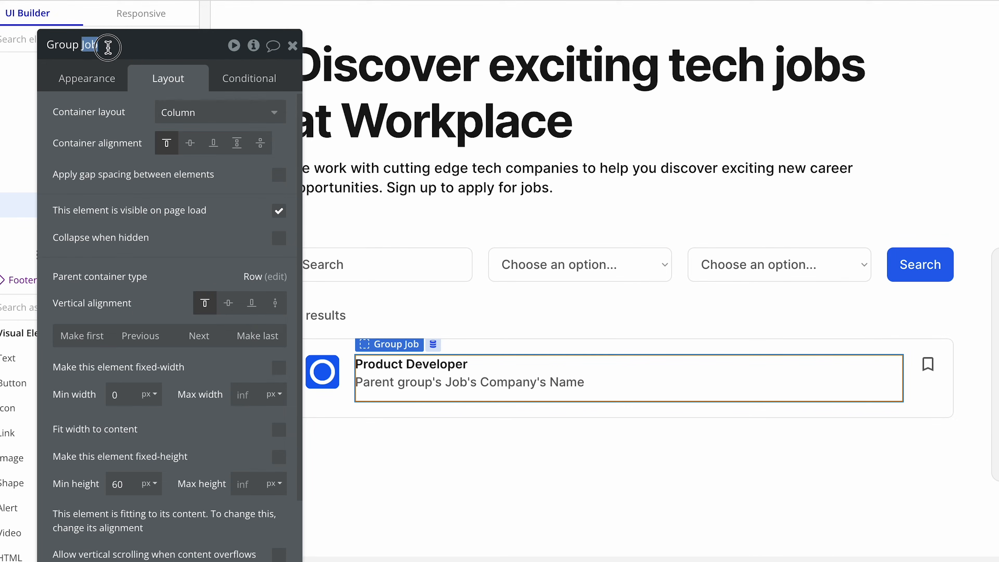
{"action": "type", "text": "Text"}
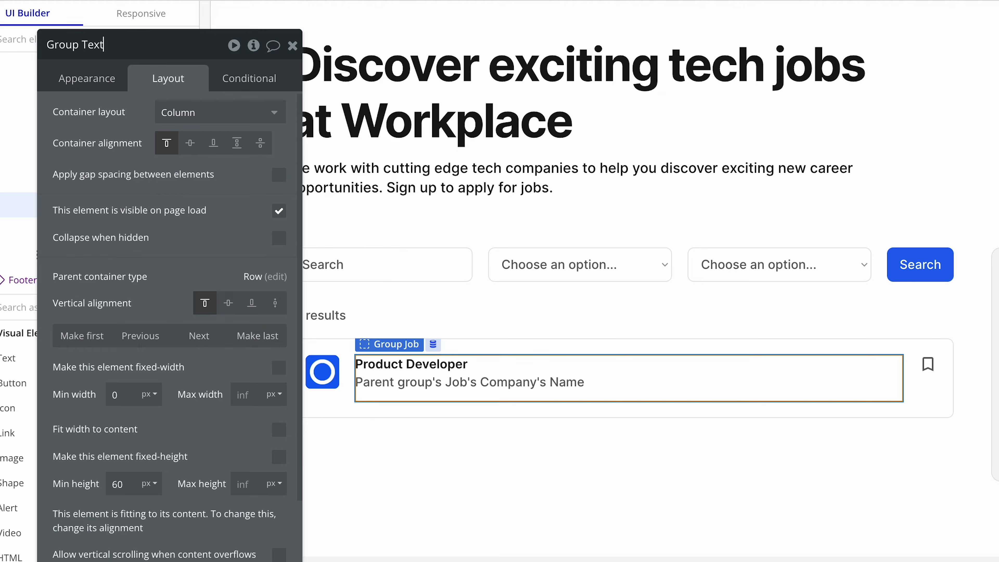
{"action": "left_click", "coordinate": [160, 222]}
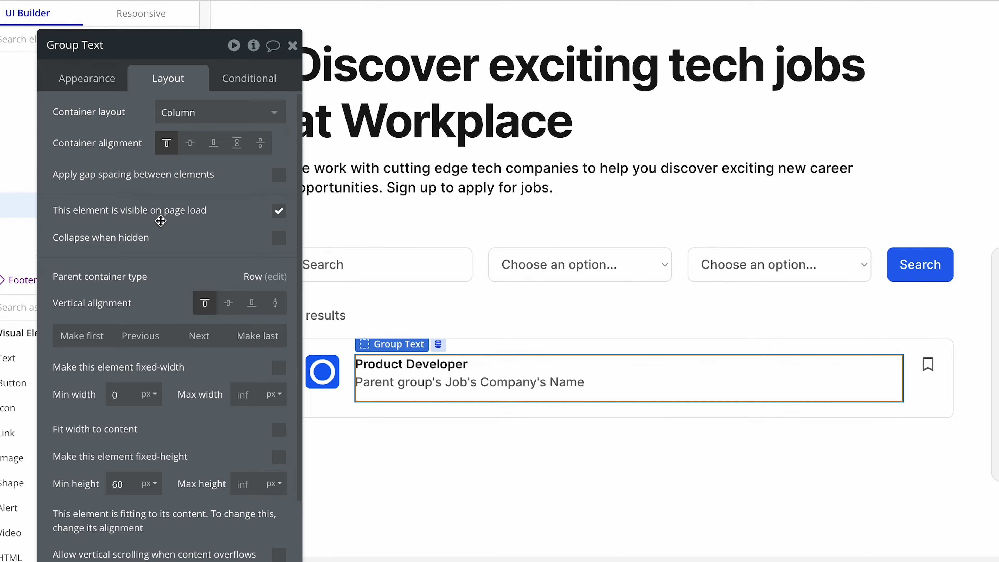
{"action": "left_click", "coordinate": [135, 482]}
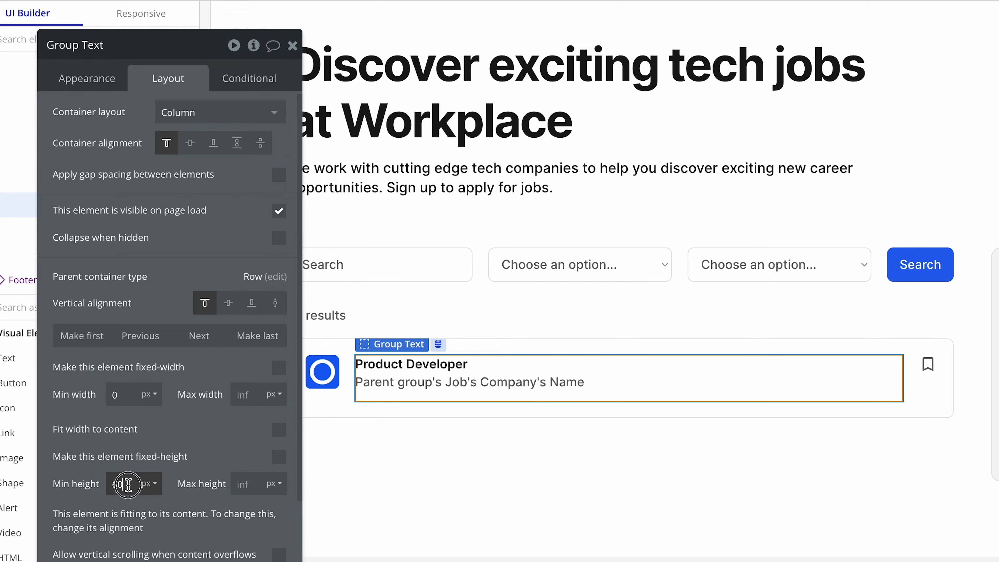
Duplicate the company name text inside Group Text and clear the copy's dynamic expression.
{"action": "left_click", "coordinate": [422, 383]}
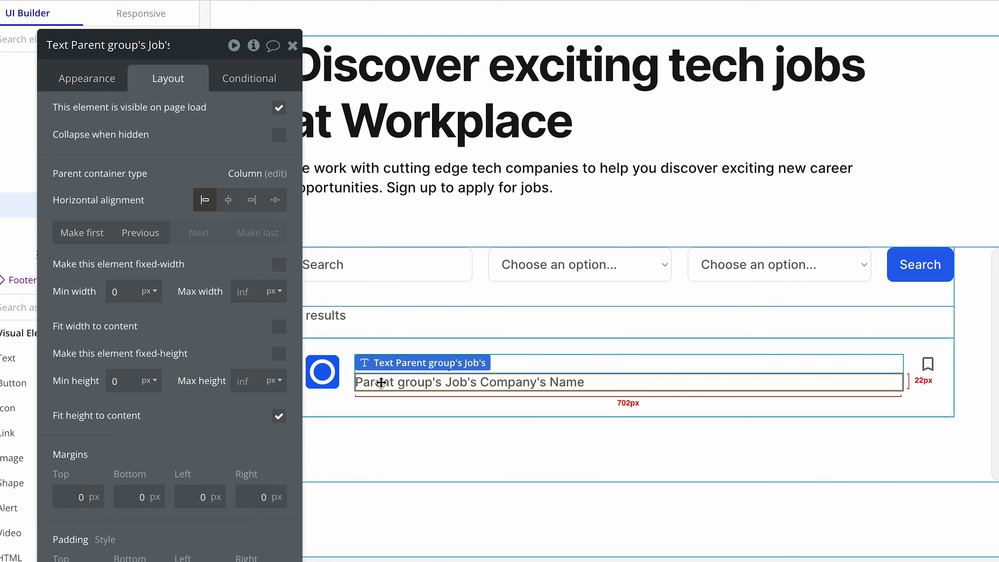
{"action": "key", "text": "super+c"}
{"action": "key", "text": "super+v"}
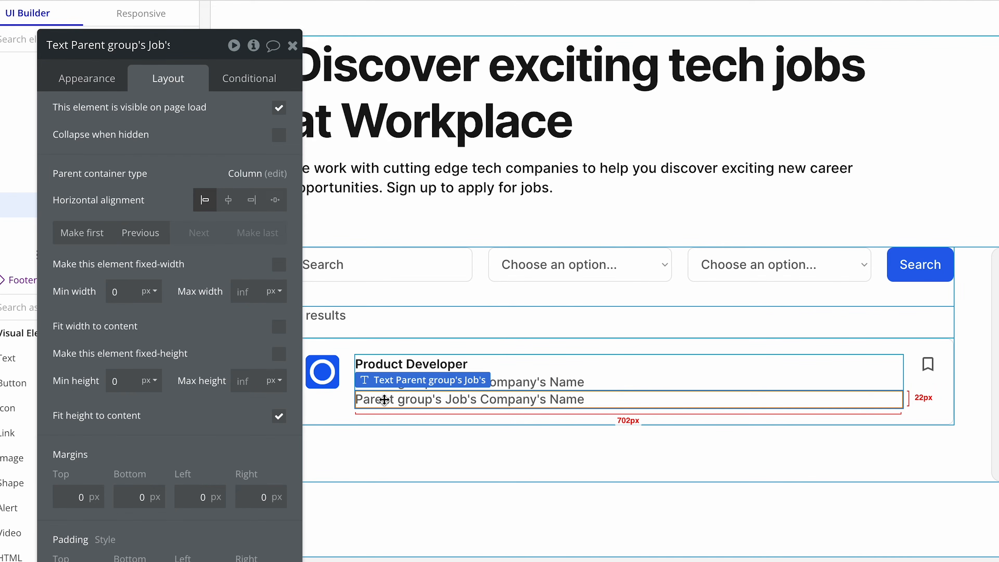
{"action": "left_click", "coordinate": [110, 82]}
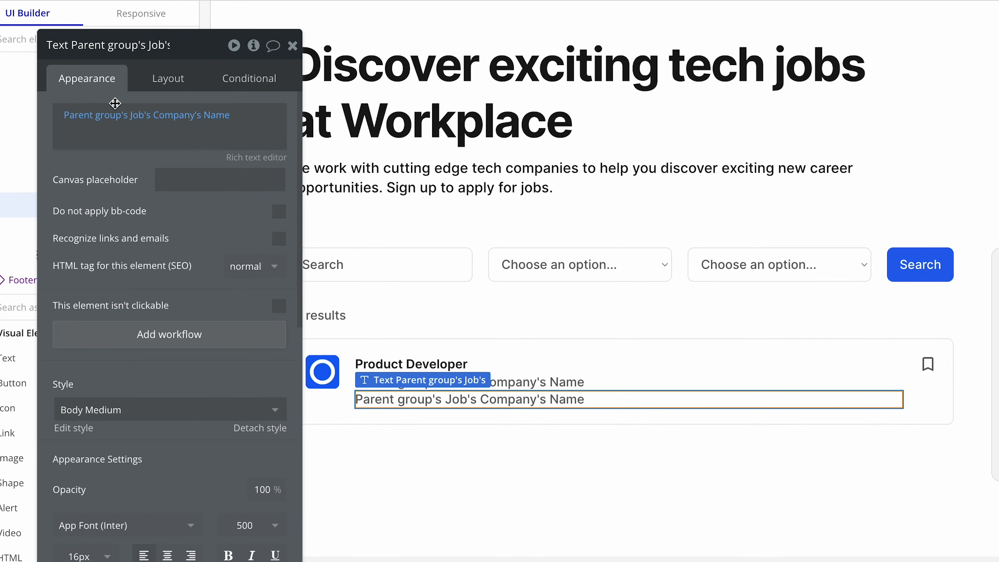
{"action": "right_click", "coordinate": [128, 118]}
{"action": "left_click", "coordinate": [203, 116]}
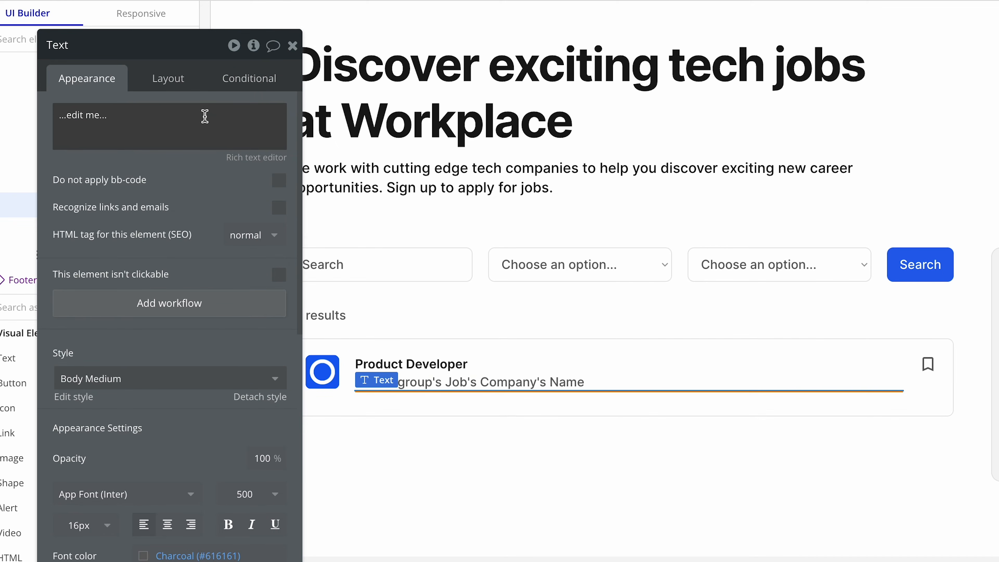
Set the copied text's content to "Posted" followed by the dynamic expression Parent group's Job's Creation Date.
{"action": "left_click", "coordinate": [142, 116]}
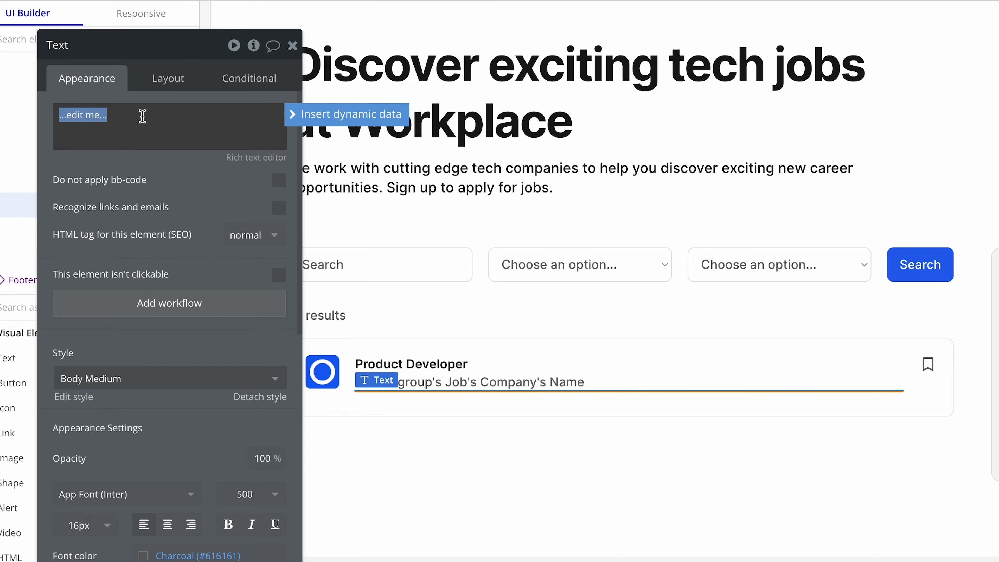
{"action": "type", "text": "Posted"}
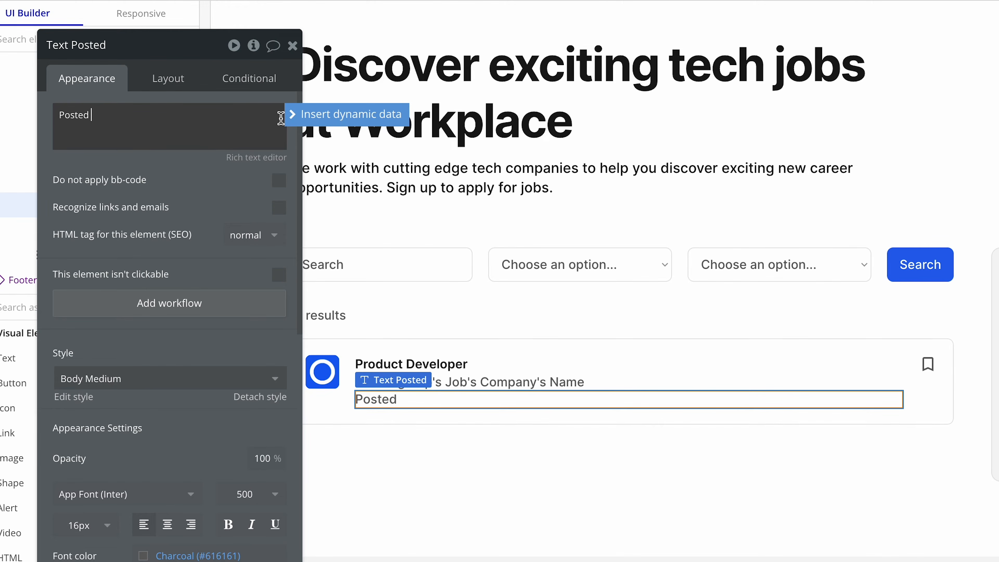
{"action": "left_click", "coordinate": [301, 115]}
{"action": "left_click", "coordinate": [216, 178]}
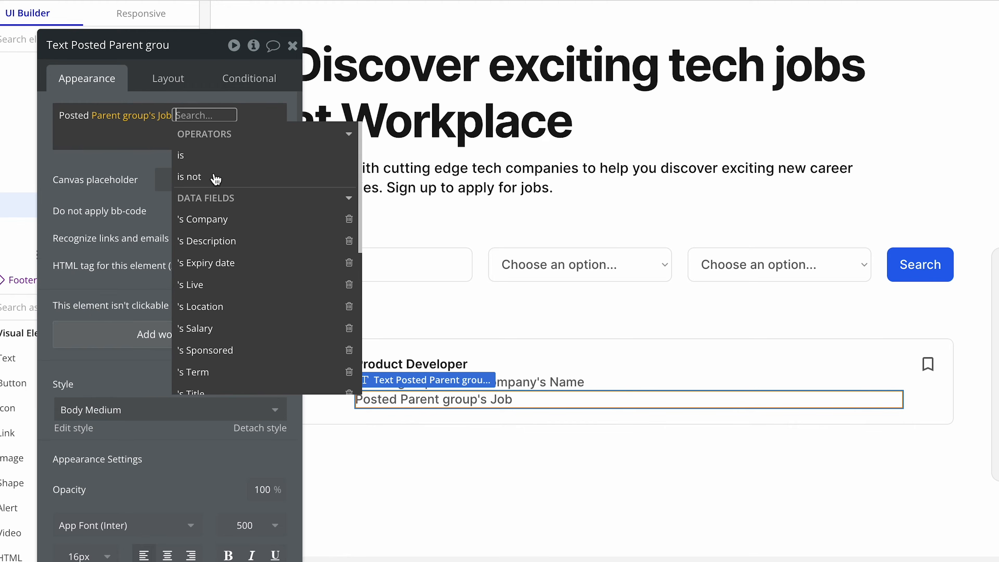
{"action": "scroll", "coordinate": [255, 287], "scroll_direction": "down", "scroll_amount": 4}
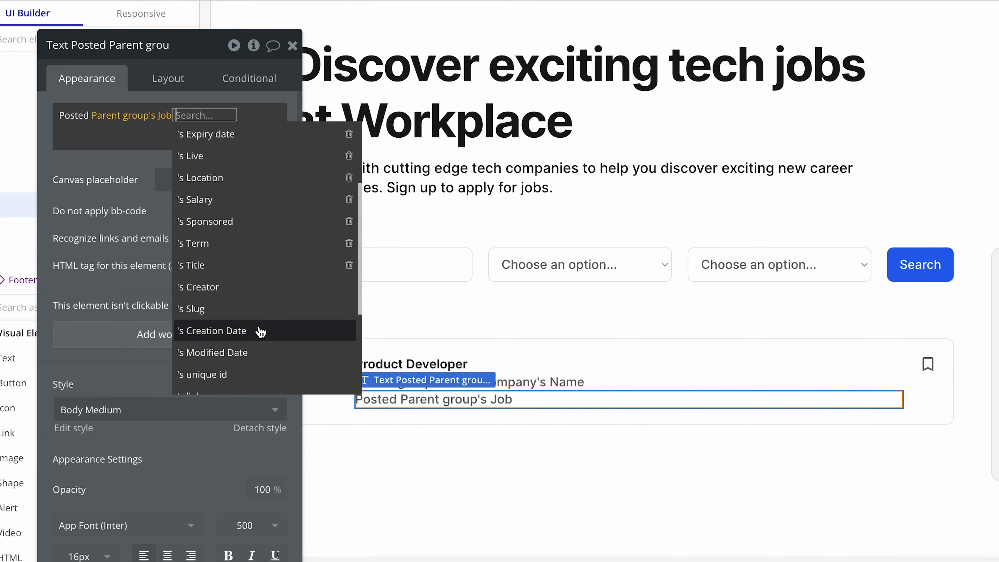
{"action": "left_click", "coordinate": [260, 330]}
Format the creation date in the posted text as Mar 25, 2024.
{"action": "left_click", "coordinate": [145, 191]}
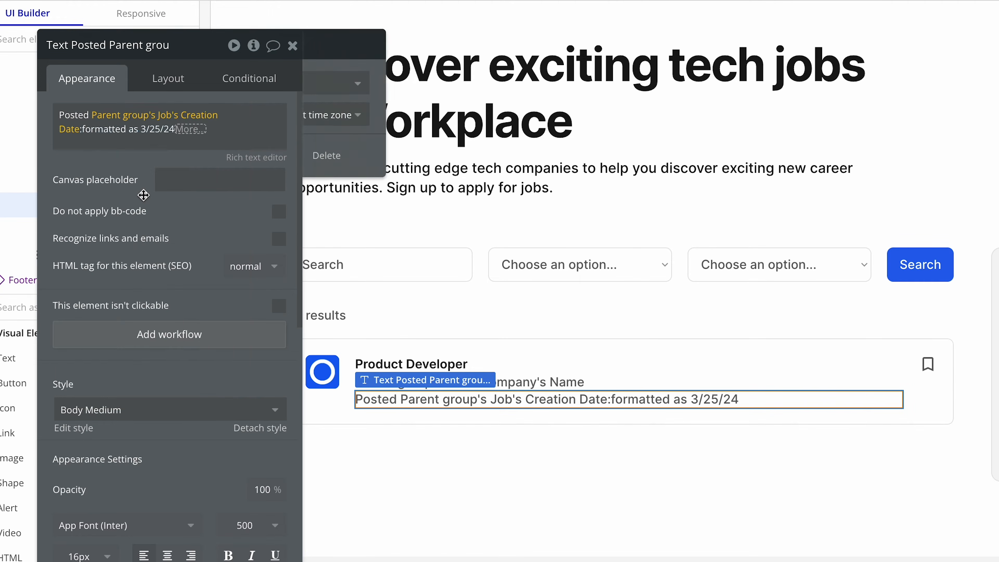
{"action": "left_click", "coordinate": [489, 86]}
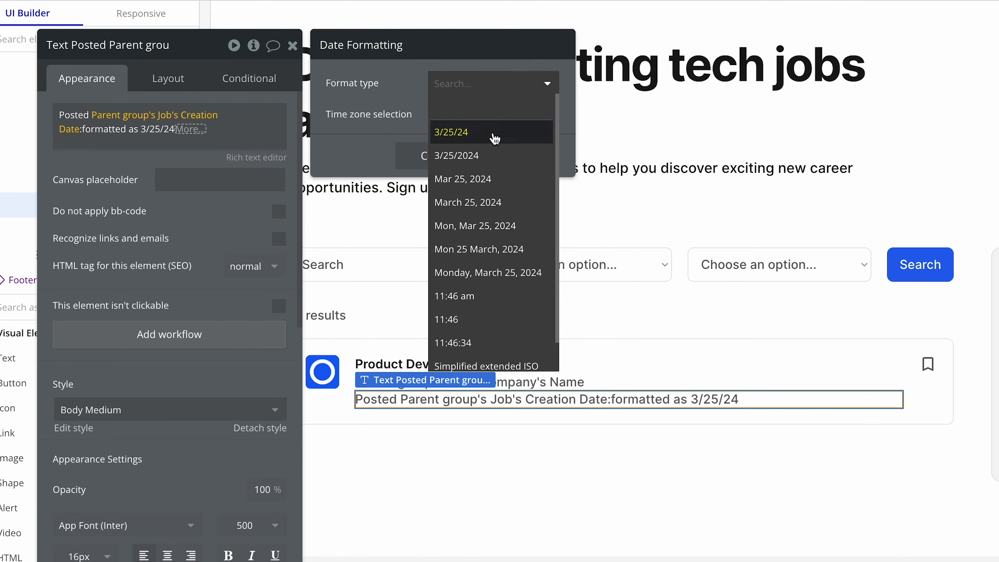
{"action": "left_click", "coordinate": [503, 180]}
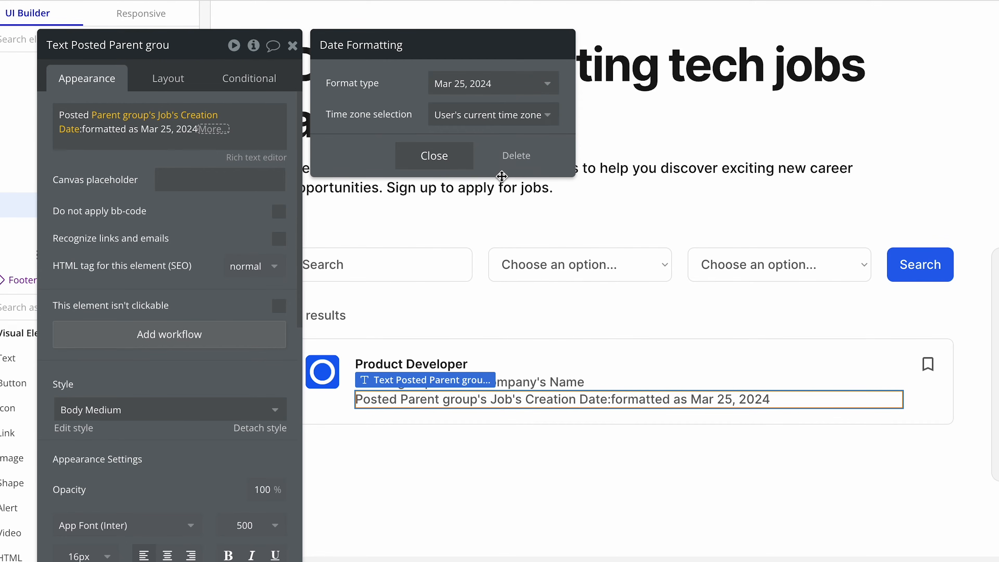
{"action": "left_click", "coordinate": [446, 162]}
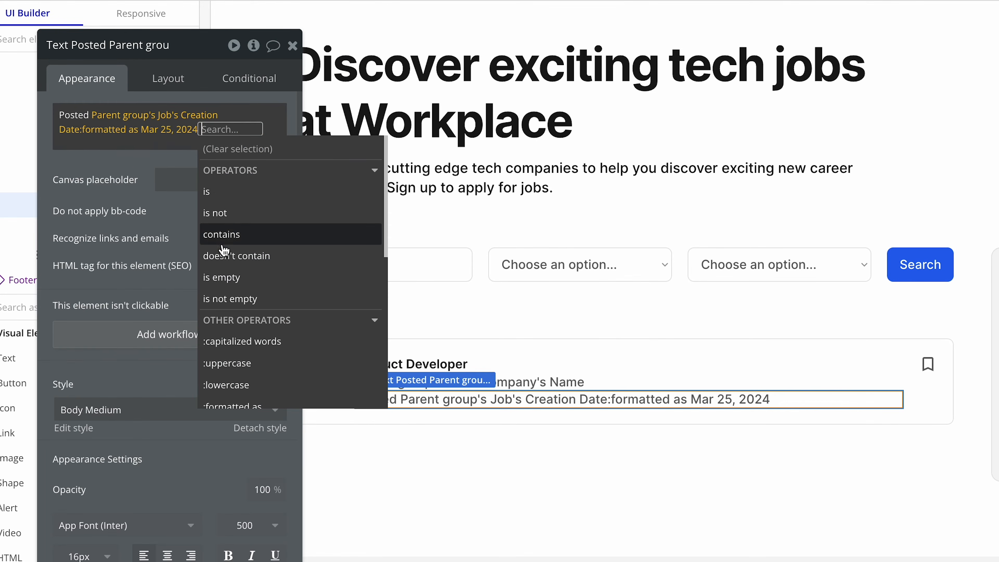
{"action": "left_click", "coordinate": [183, 252]}
Apply the Body Small style to the posted text and set its canvas placeholder to "Posted Mar 25, 2024".
{"action": "left_click", "coordinate": [143, 409]}
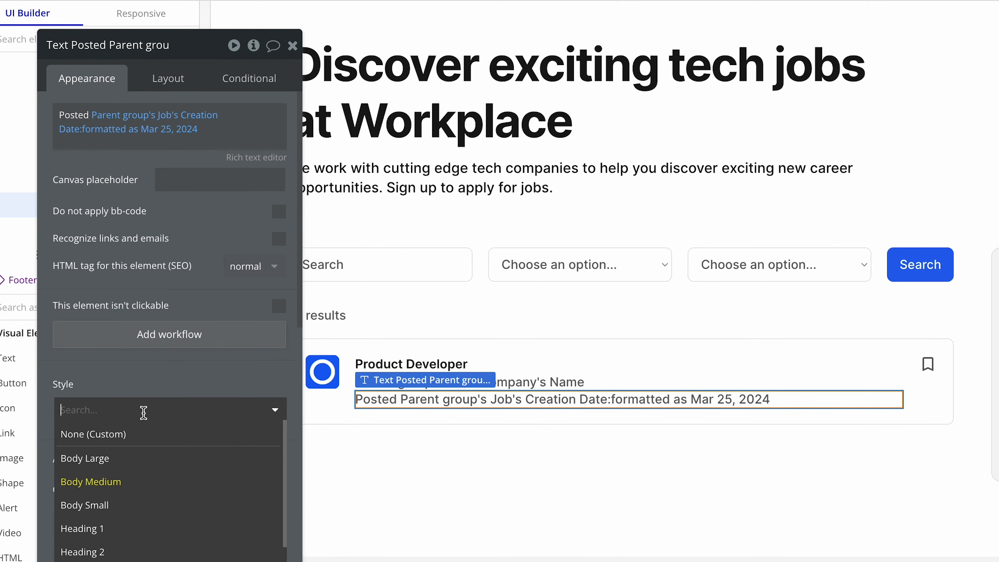
{"action": "left_click", "coordinate": [139, 506]}
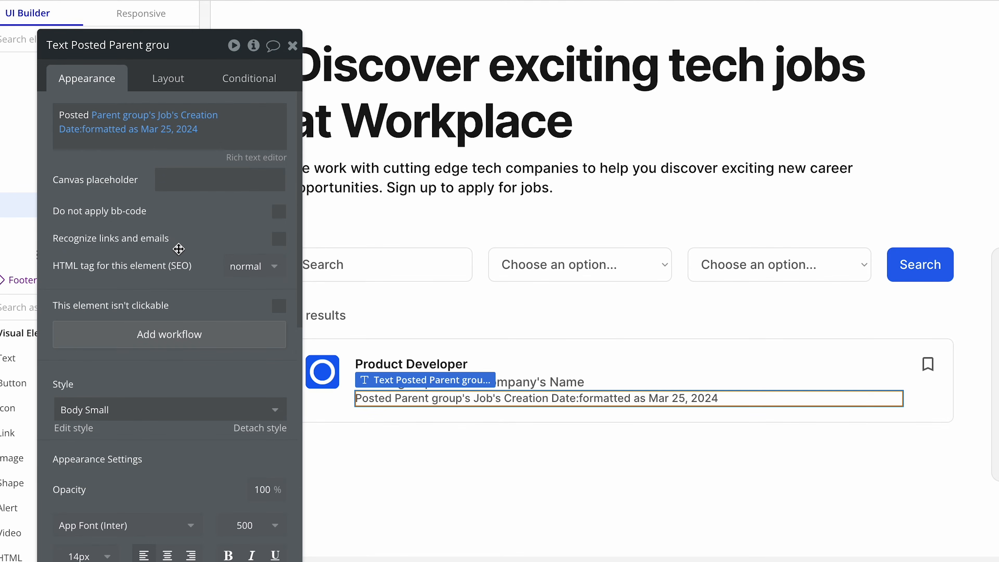
{"action": "left_click", "coordinate": [191, 179]}
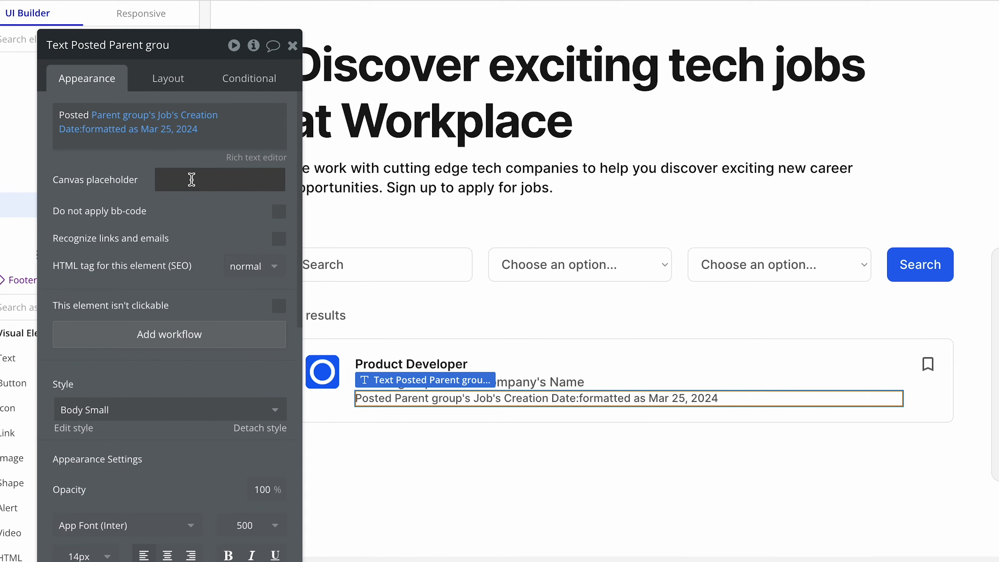
{"action": "type", "text": "Posted"}
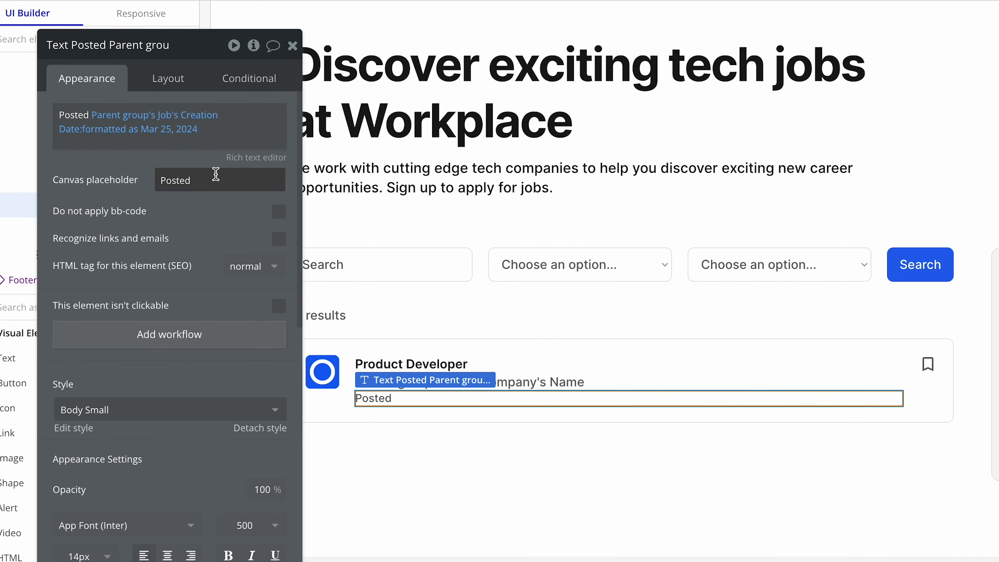
{"action": "type", "text": "Mar 2"}
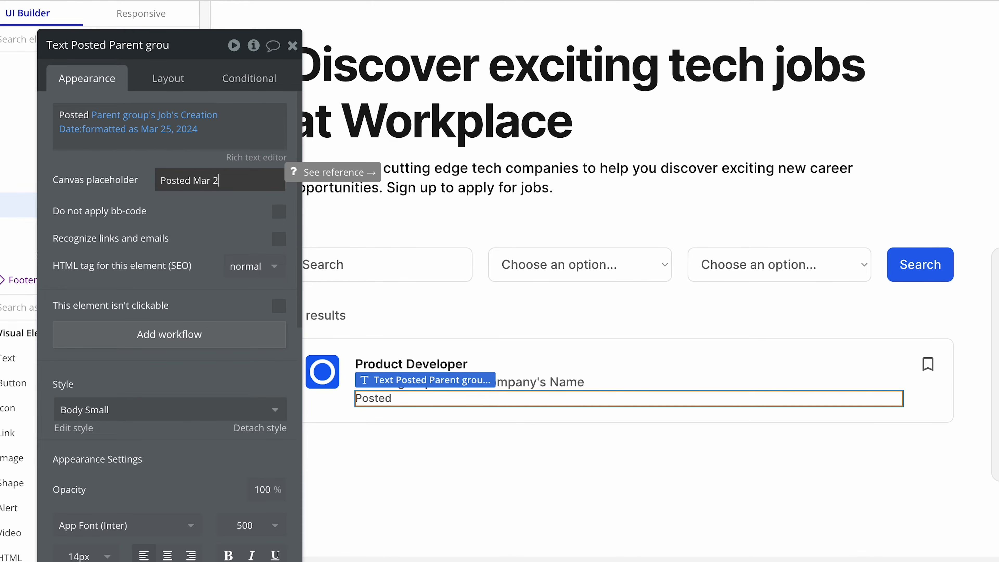
{"action": "type", "text": "5, 2024"}
{"action": "left_click", "coordinate": [180, 211]}
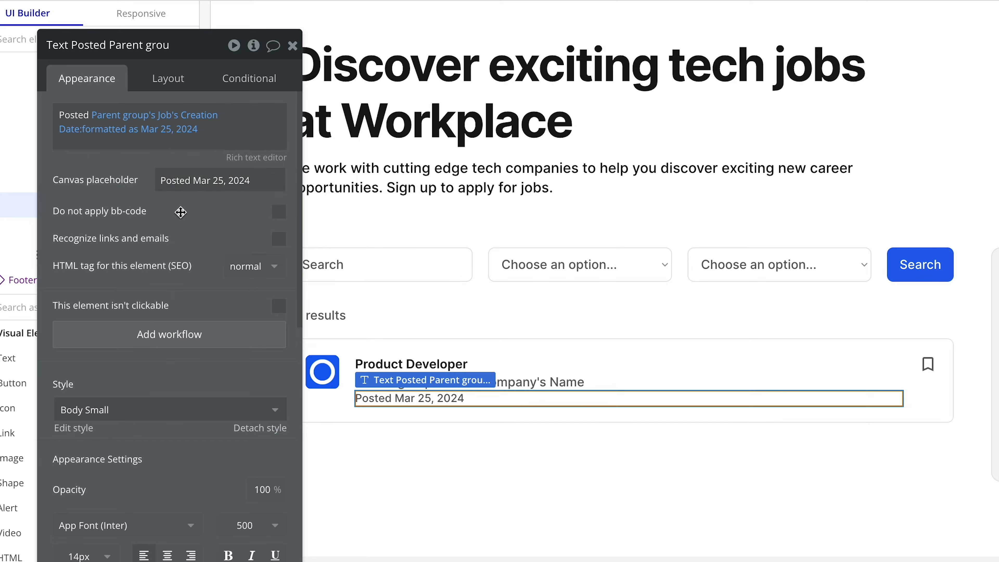
Select the company name text and review the job cards and the term and location filters on the finished search page.
{"action": "left_click", "coordinate": [341, 401]}
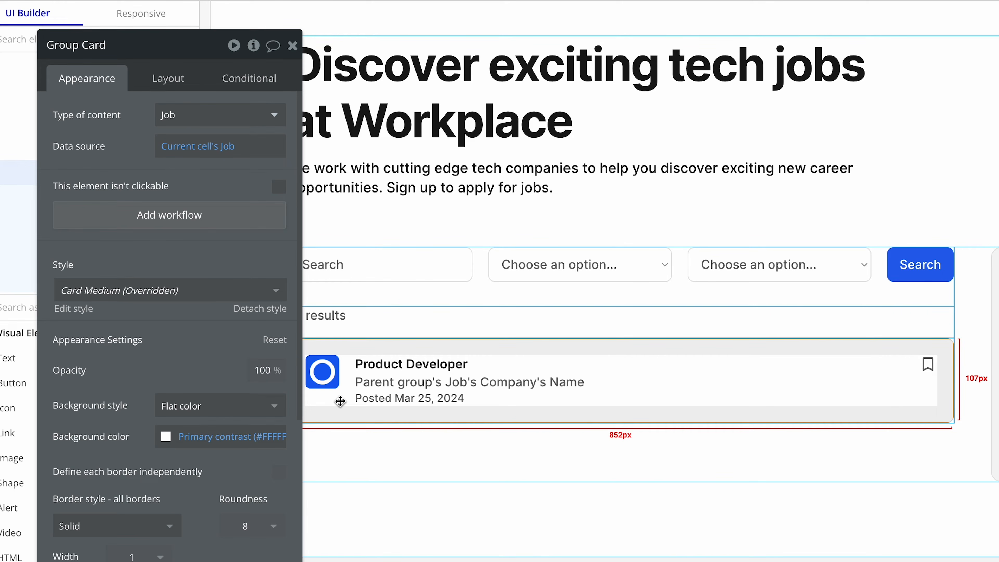
{"action": "left_click", "coordinate": [413, 382]}
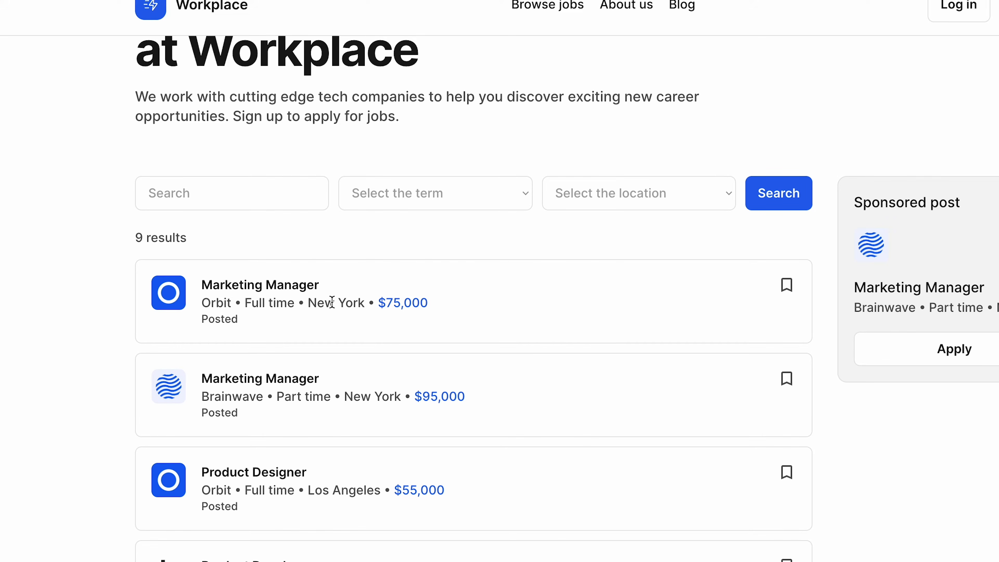
{"action": "left_click", "coordinate": [418, 197]}
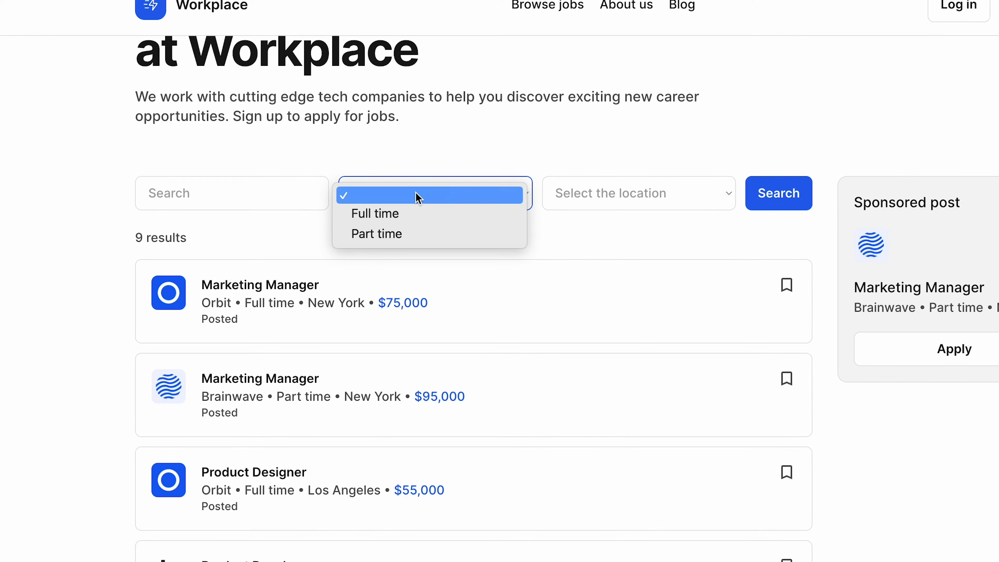
{"action": "left_click", "coordinate": [443, 163]}
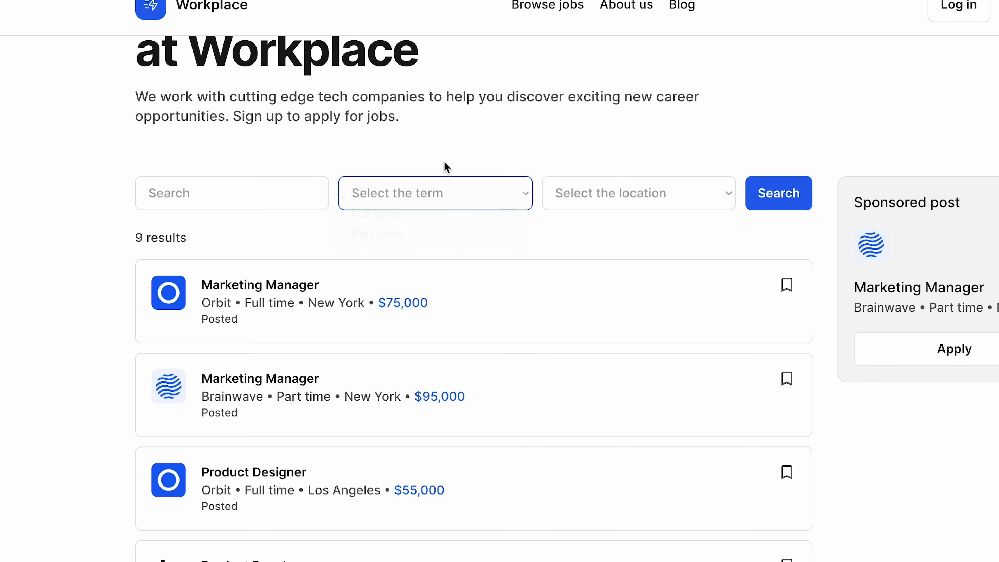
{"action": "left_click", "coordinate": [582, 181]}
{"action": "left_click", "coordinate": [580, 138]}
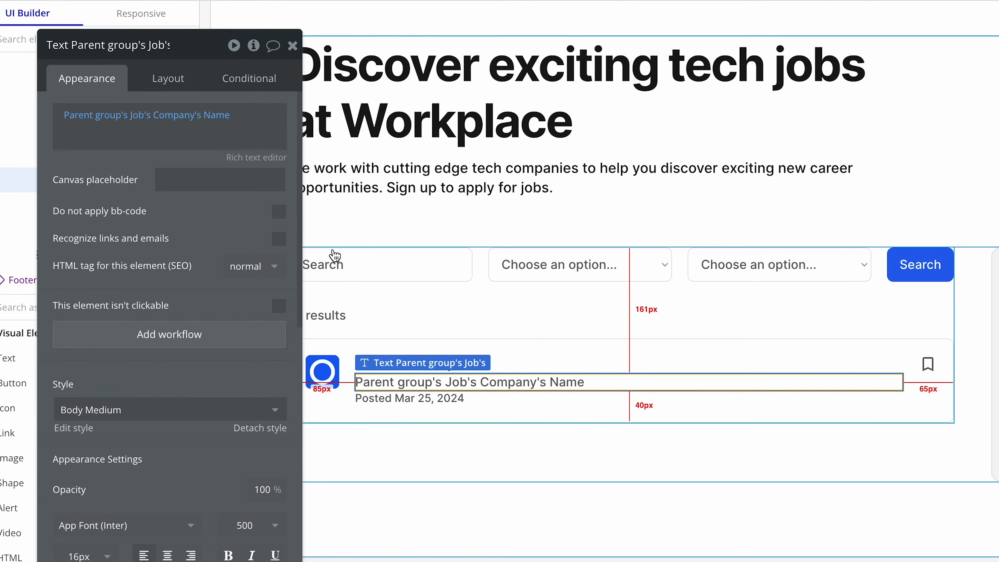
Append a bullet separator and the dynamic expression Parent group's Job's Term's Display to the company name text.
{"action": "left_click", "coordinate": [245, 142]}
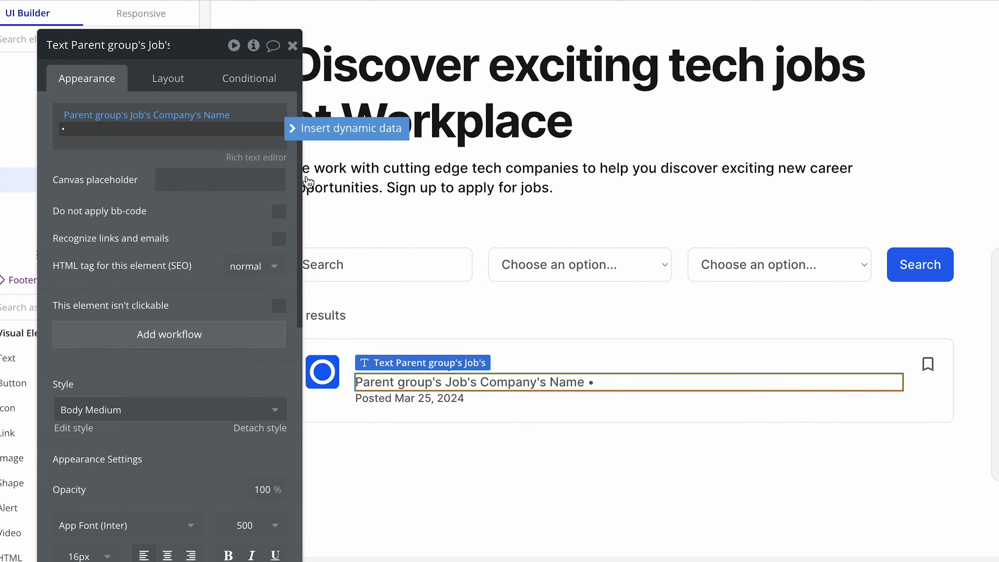
{"action": "left_click", "coordinate": [336, 134]}
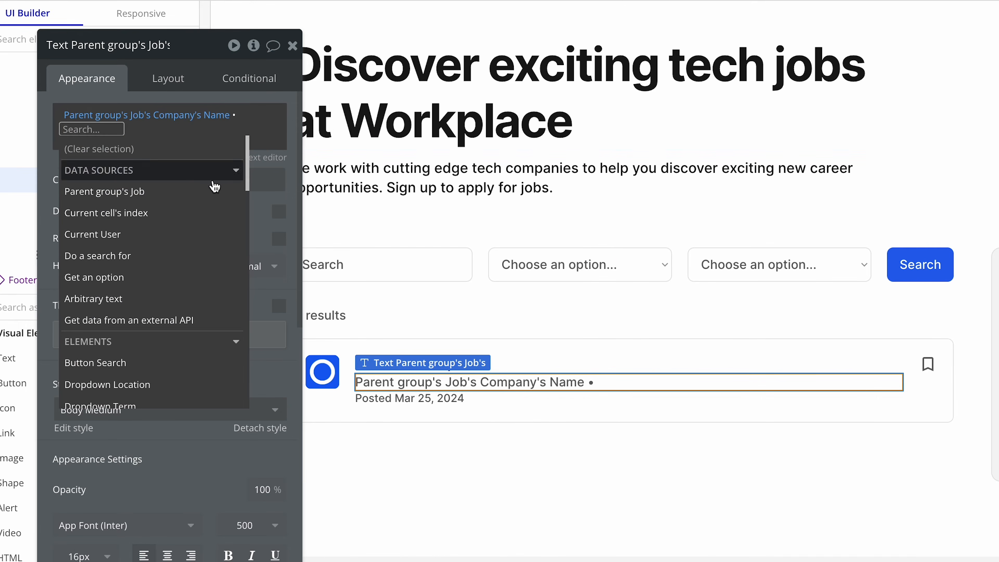
{"action": "left_click", "coordinate": [182, 197]}
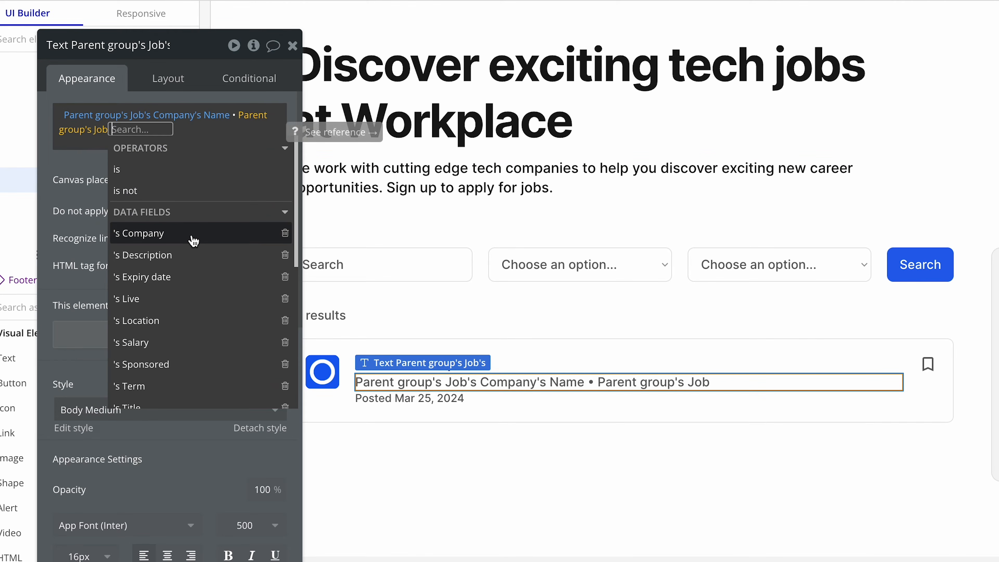
{"action": "left_click", "coordinate": [189, 386]}
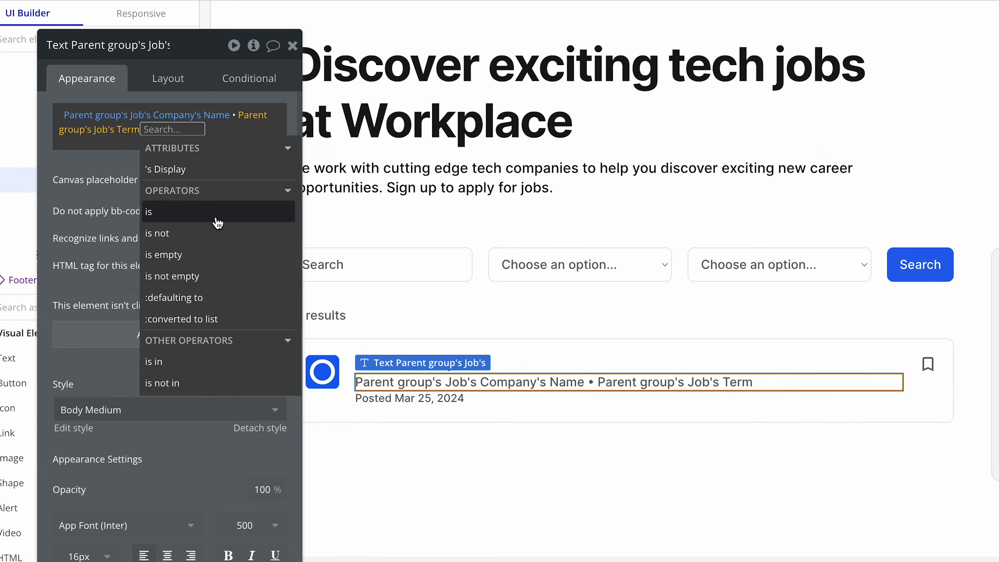
{"action": "left_click", "coordinate": [206, 169]}
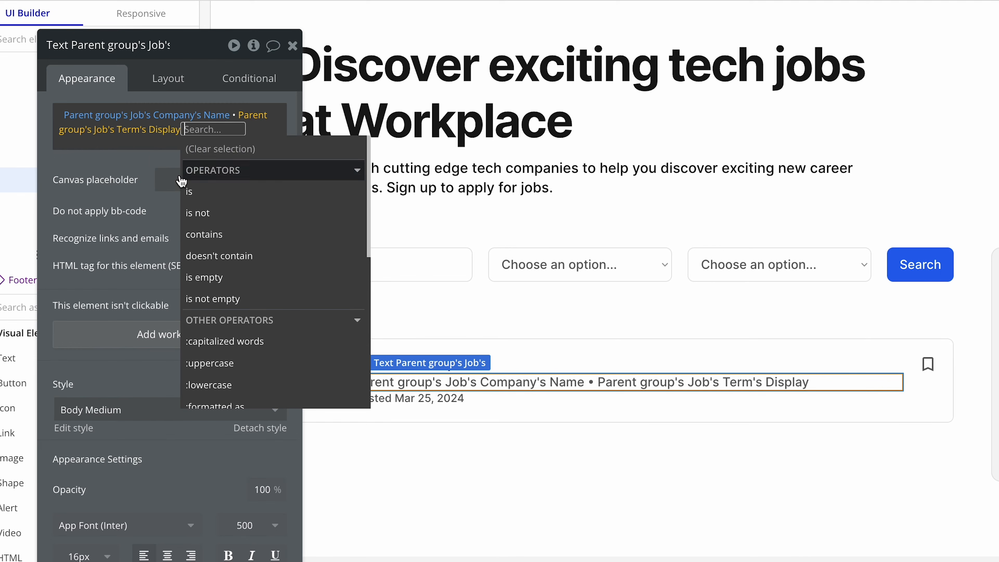
{"action": "left_click", "coordinate": [134, 169]}
Add another bullet separator followed by Parent group's Job's Location's Display to the company details text.
{"action": "left_click", "coordinate": [201, 138]}
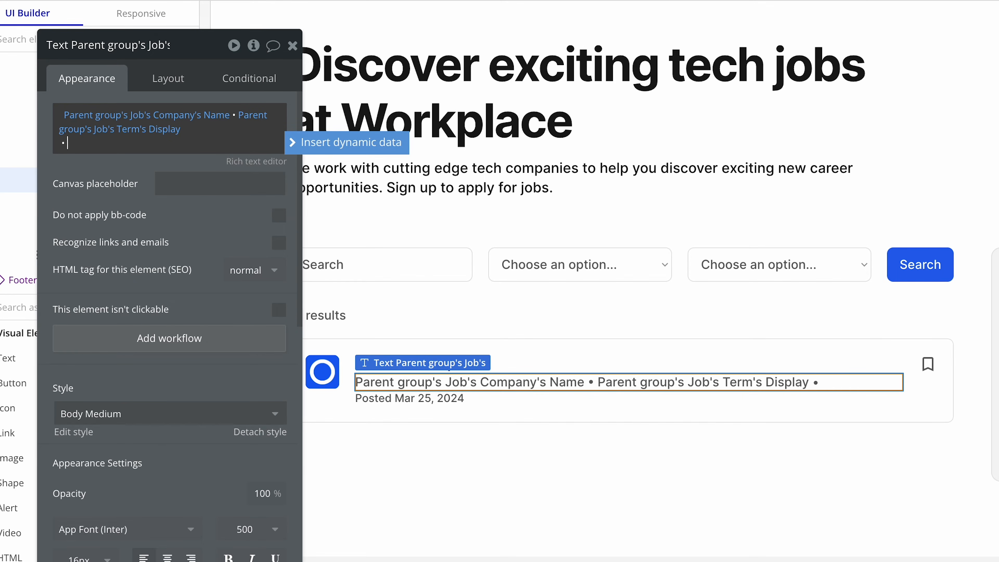
{"action": "left_click", "coordinate": [293, 142]}
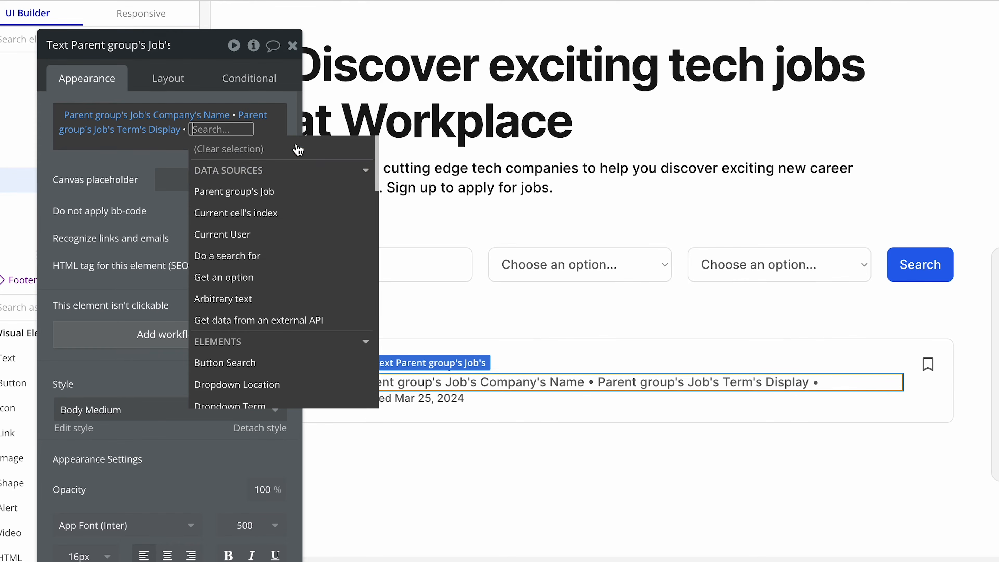
{"action": "left_click", "coordinate": [290, 193]}
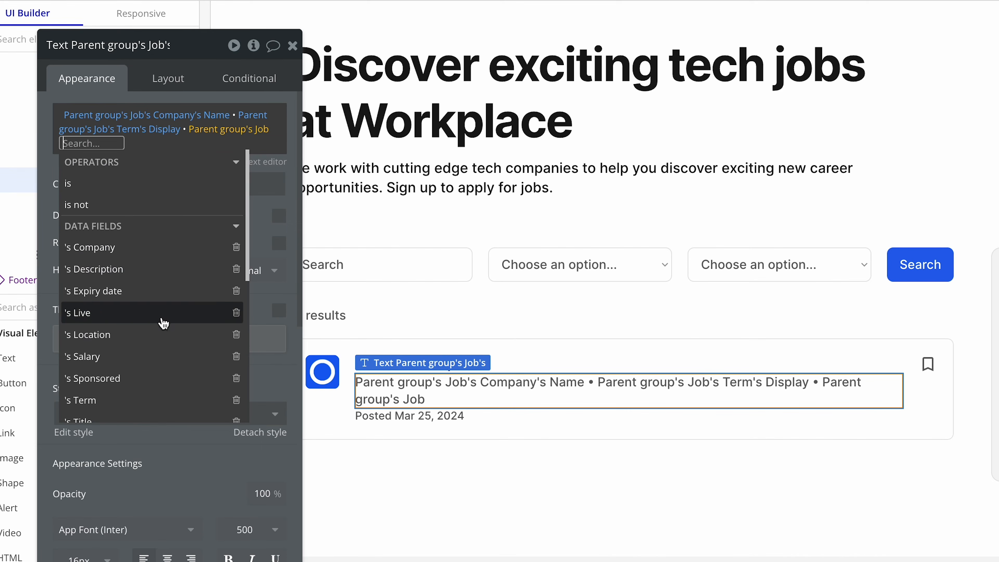
{"action": "left_click", "coordinate": [161, 341]}
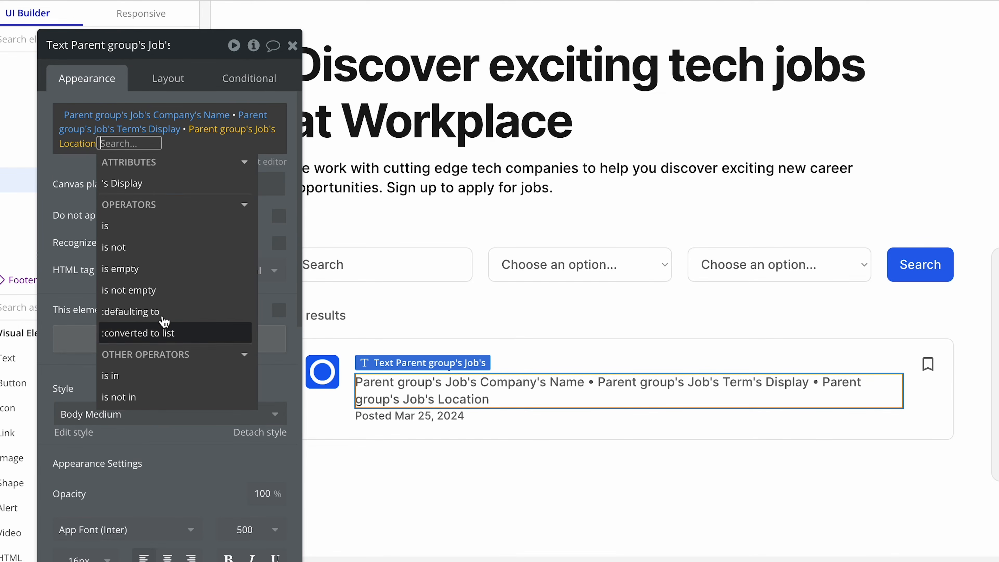
{"action": "left_click", "coordinate": [174, 186]}
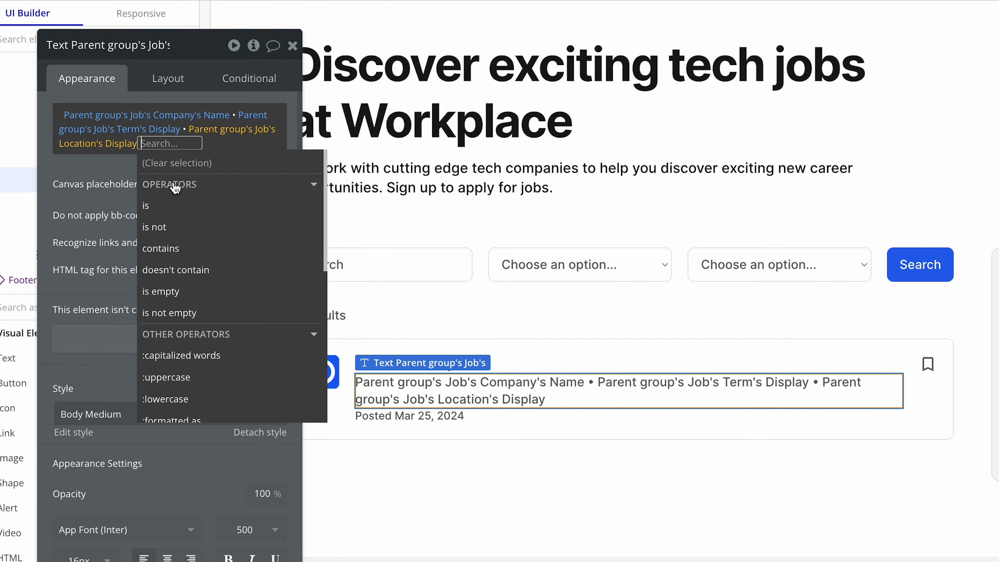
{"action": "left_click", "coordinate": [117, 170]}
Add a further bullet separator and the dynamic expression Parent group's Job's Salary:min to the company details text.
{"action": "left_click", "coordinate": [150, 158]}
{"action": "key", "text": "Return"}
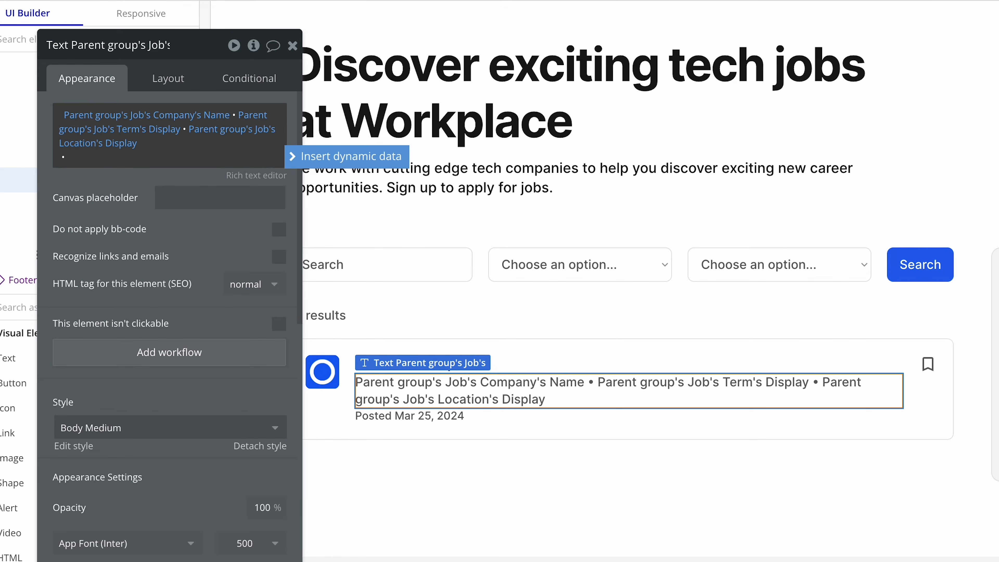
{"action": "left_click", "coordinate": [295, 159]}
{"action": "left_click", "coordinate": [271, 203]}
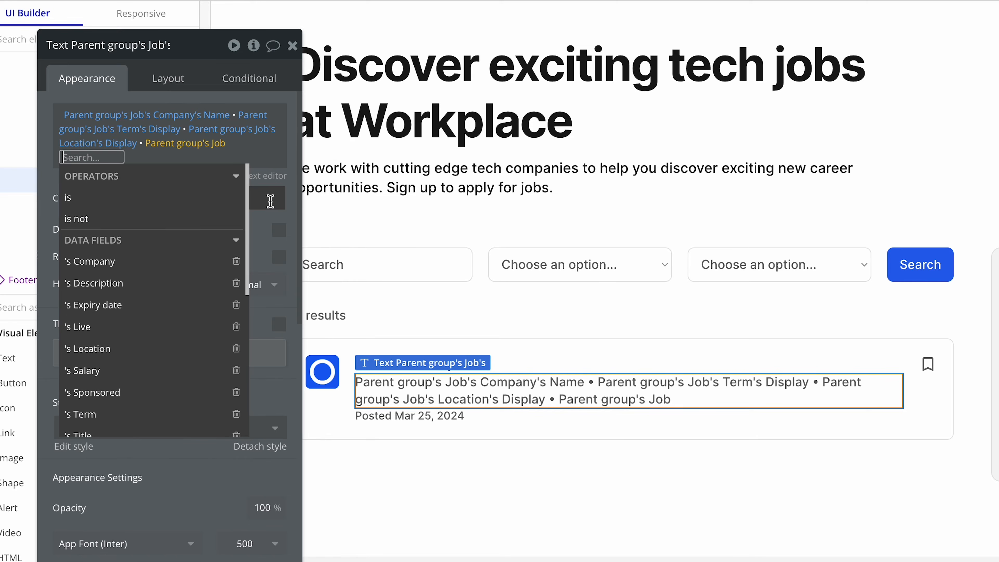
{"action": "left_click", "coordinate": [163, 370]}
{"action": "left_click", "coordinate": [150, 205]}
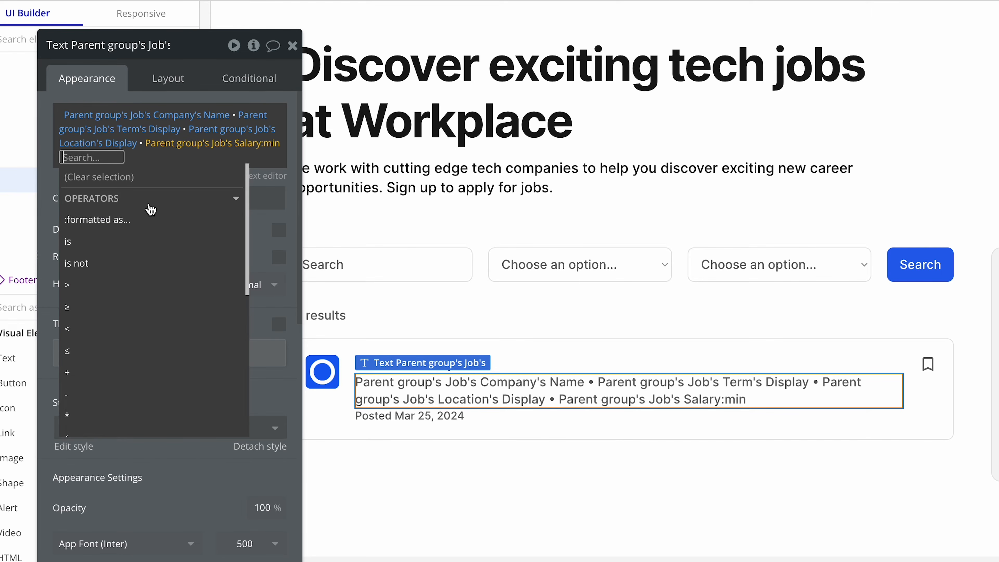
Format the minimum salary as currency with 0 decimal places, a comma thousand separator and the $ symbol.
{"action": "left_click", "coordinate": [152, 220]}
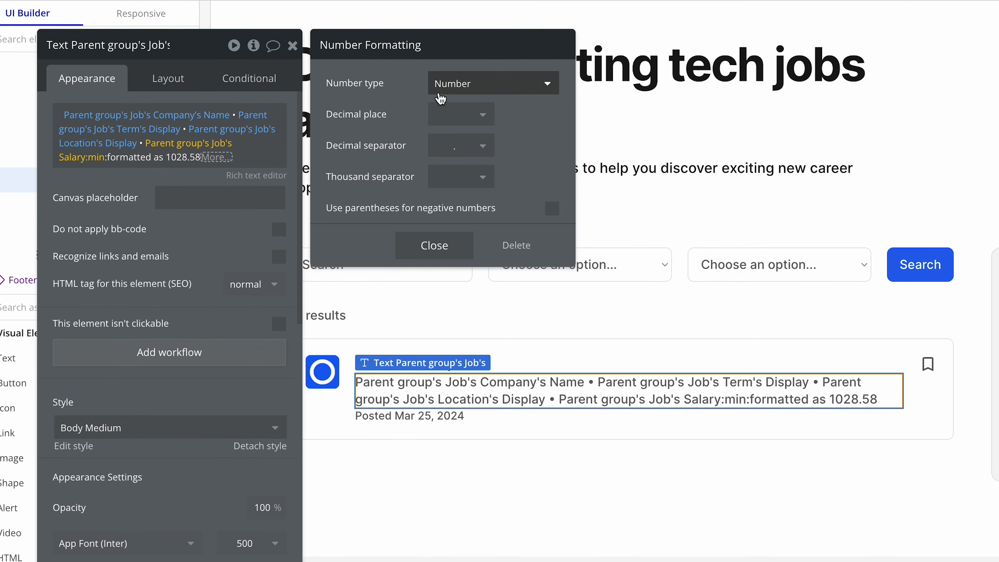
{"action": "left_click", "coordinate": [477, 92]}
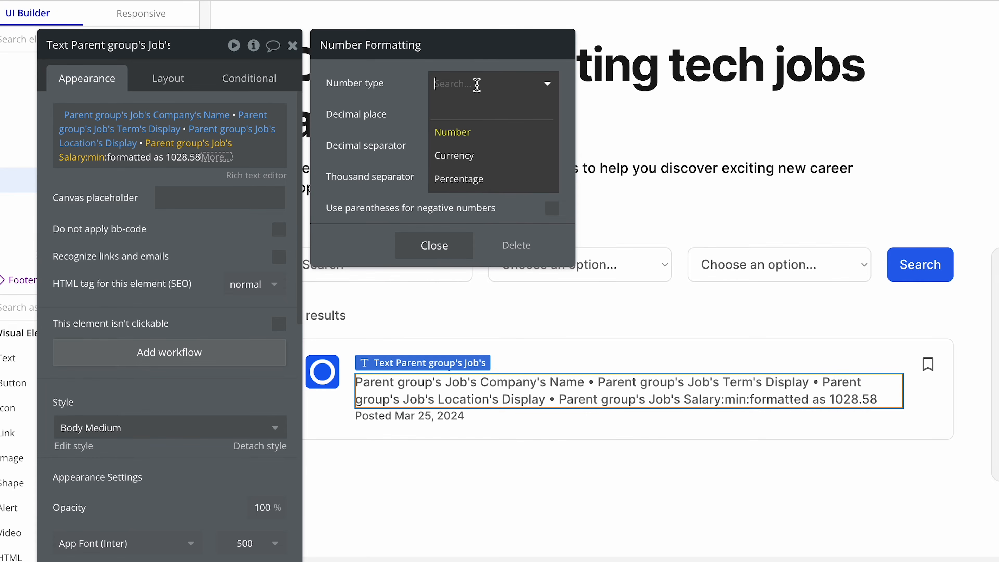
{"action": "left_click", "coordinate": [499, 159]}
{"action": "left_click", "coordinate": [470, 114]}
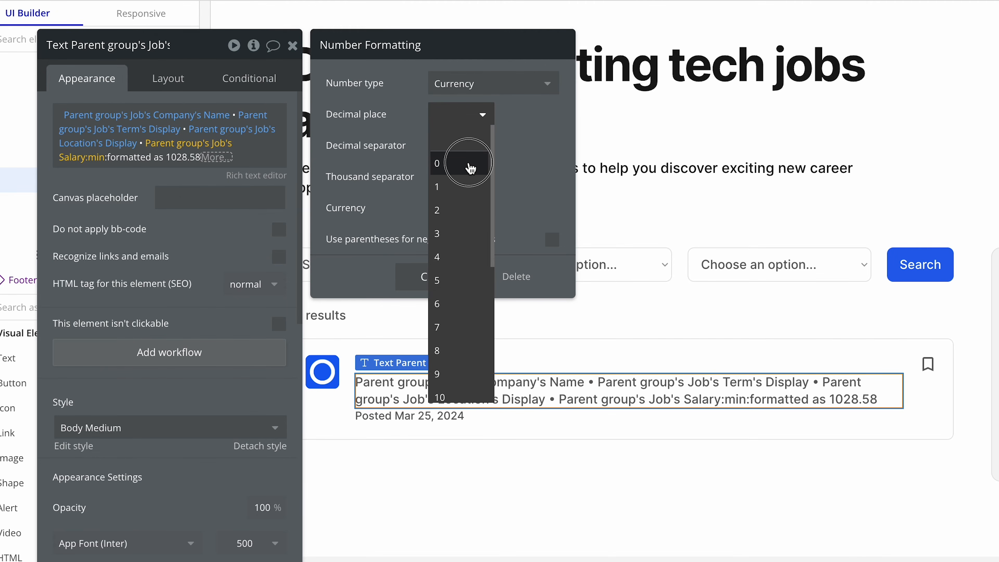
{"action": "left_click", "coordinate": [468, 161]}
{"action": "left_click", "coordinate": [470, 178]}
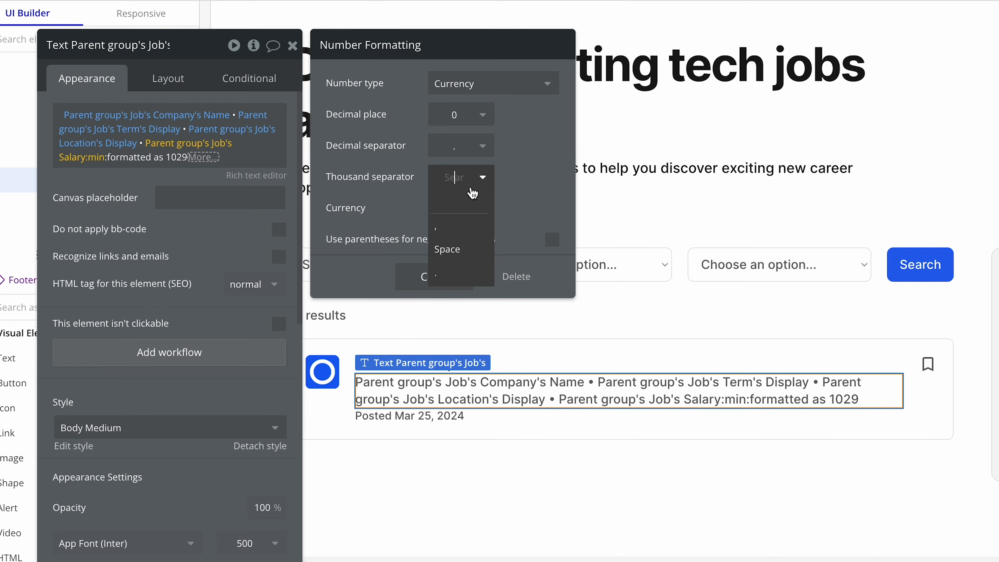
{"action": "left_click", "coordinate": [462, 225]}
{"action": "left_click", "coordinate": [468, 208]}
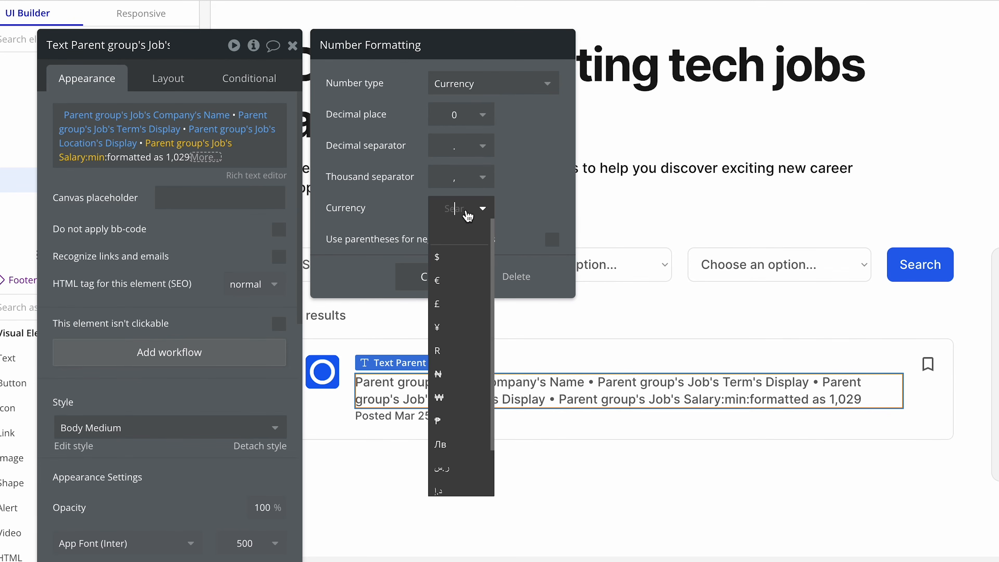
{"action": "left_click", "coordinate": [466, 253]}
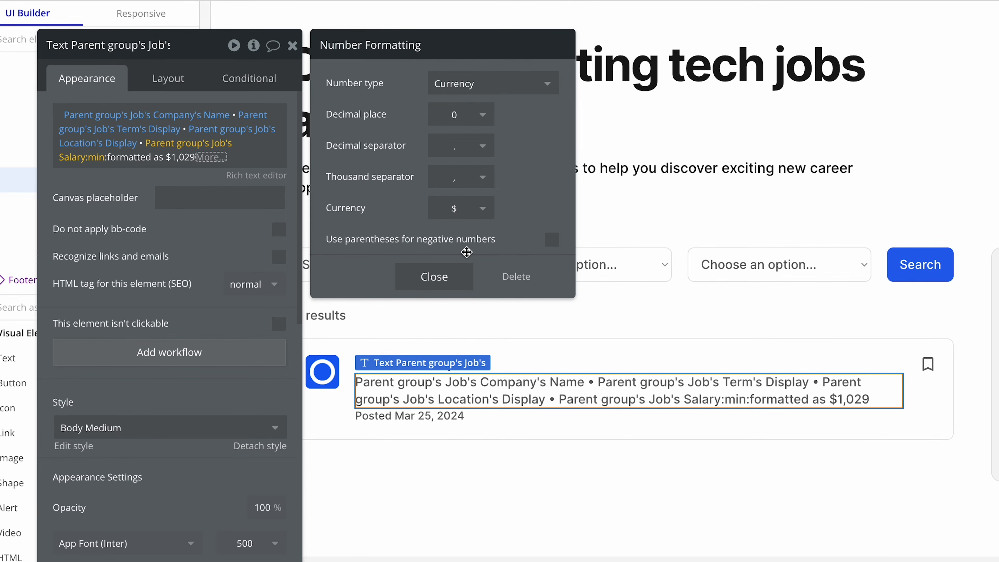
{"action": "left_click", "coordinate": [440, 277]}
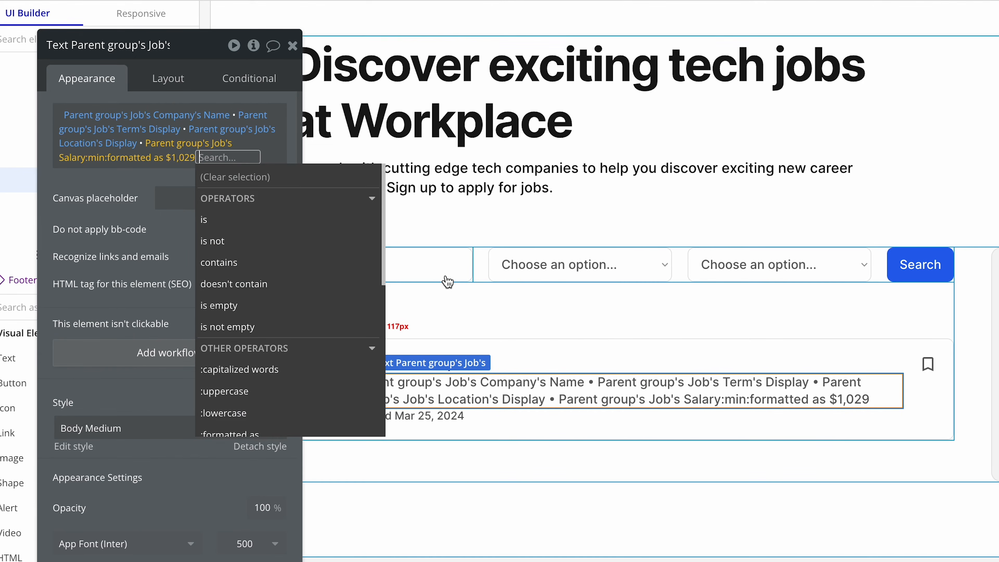
{"action": "left_click", "coordinate": [155, 235]}
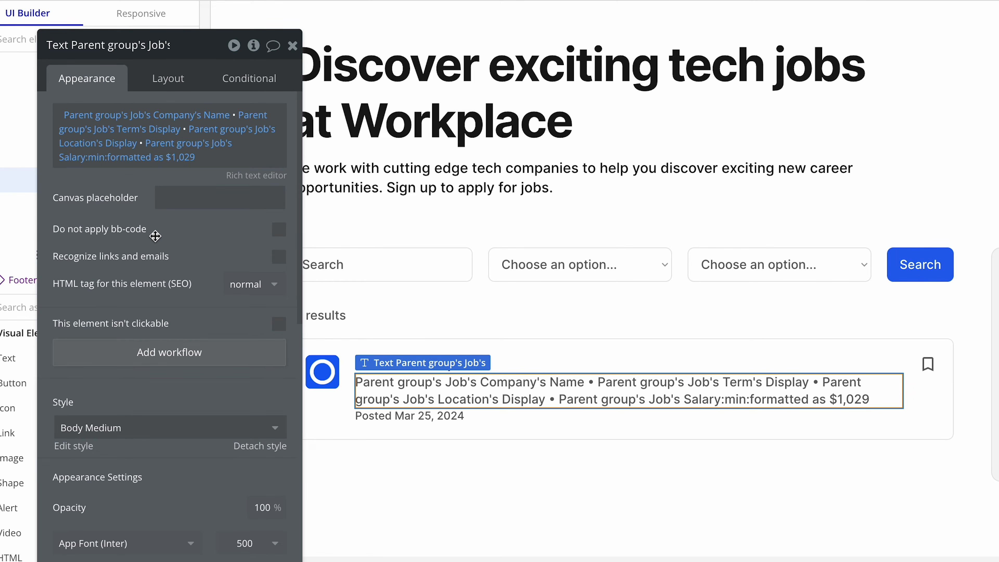
Set the company details text's canvas placeholder to "Orbit • Full time • New York • $100,000".
{"action": "left_click", "coordinate": [608, 416]}
{"action": "left_click", "coordinate": [631, 394]}
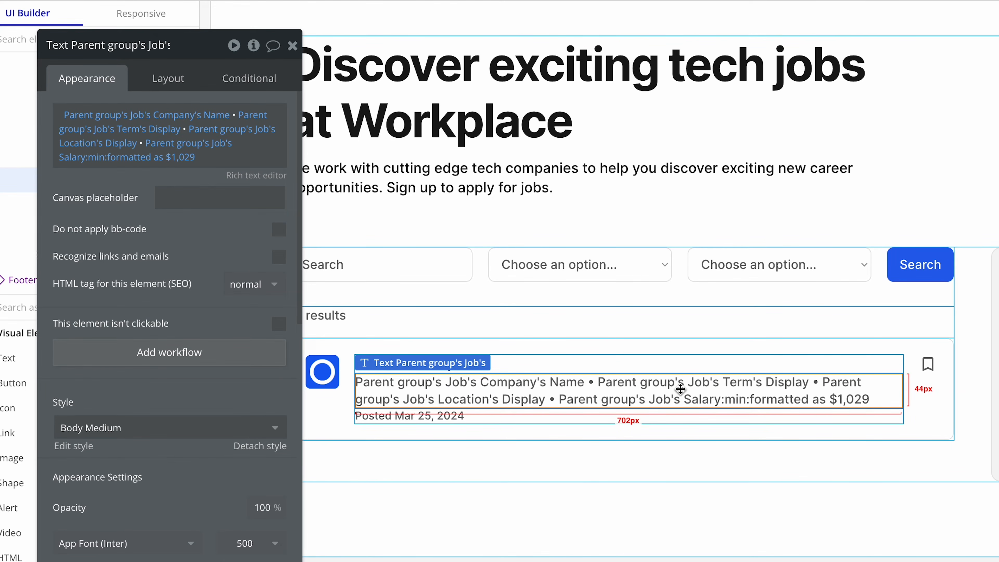
{"action": "left_click", "coordinate": [179, 198]}
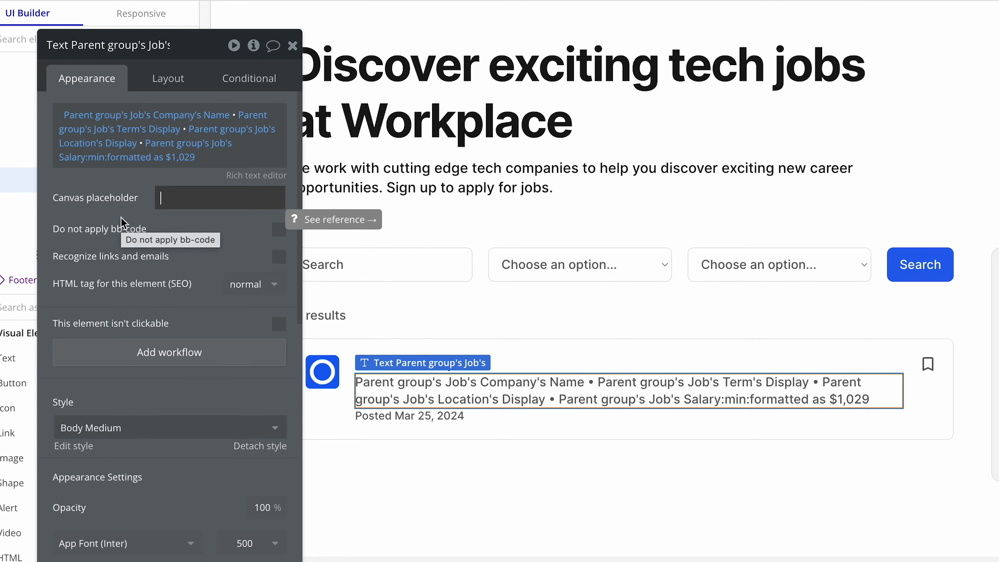
{"action": "type", "text": "Orbit •"}
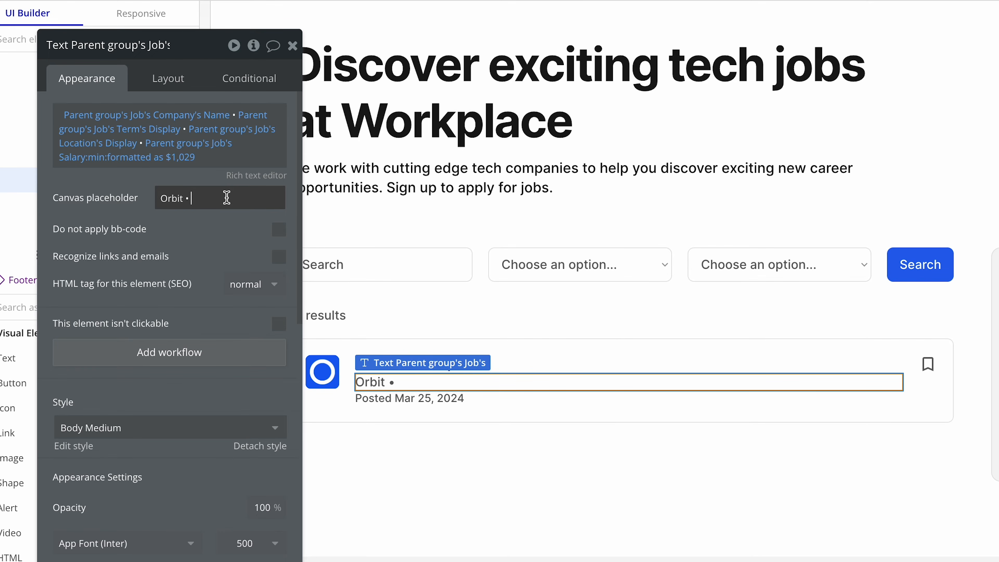
{"action": "type", "text": "Full time"}
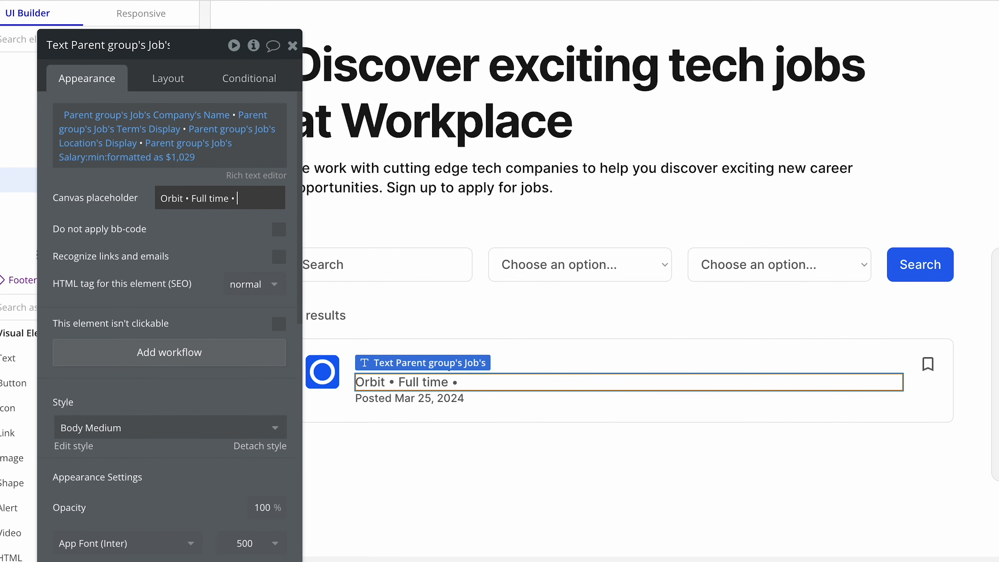
{"action": "type", "text": "• New York •"}
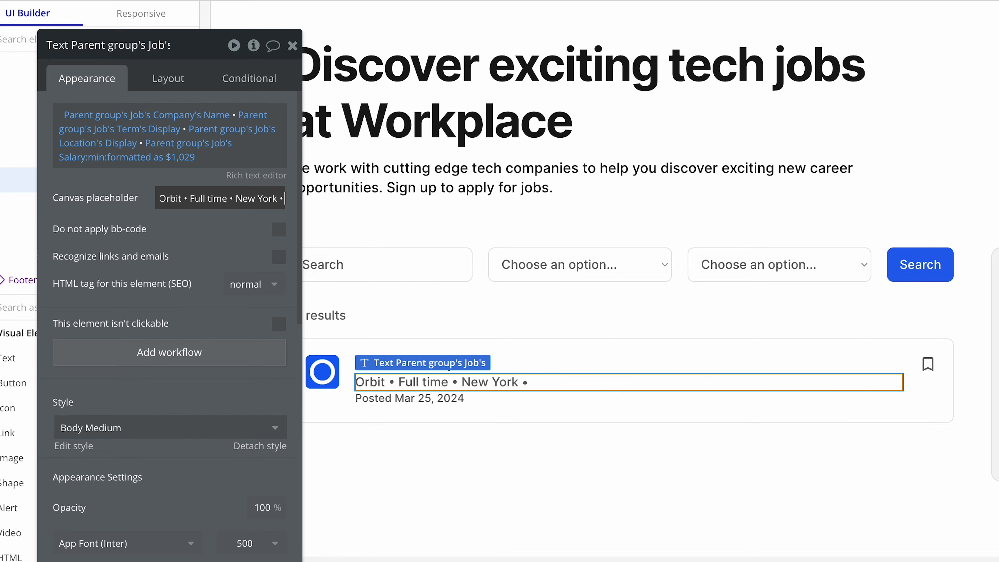
{"action": "type", "text": "$100,000"}
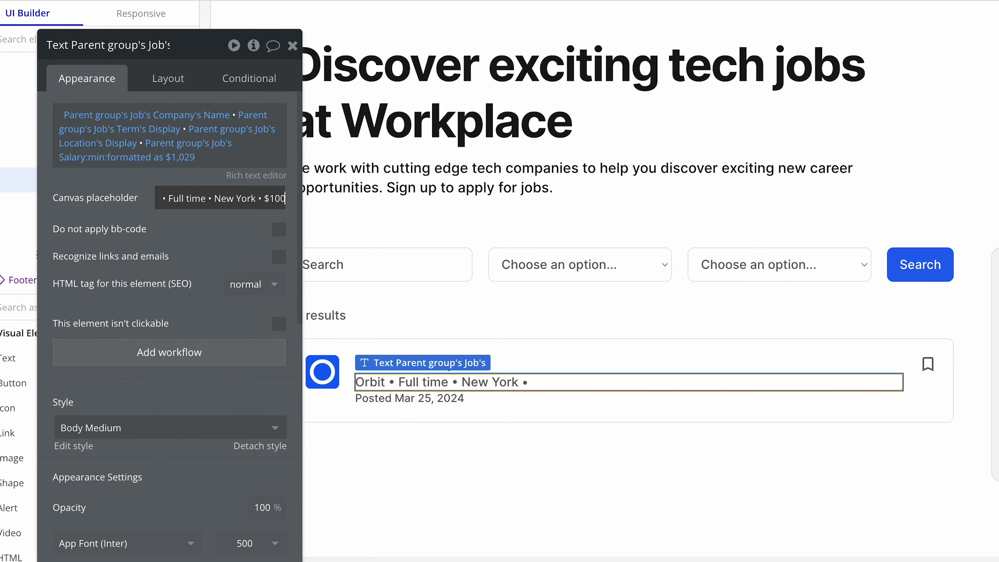
{"action": "left_click", "coordinate": [203, 228]}
{"action": "left_click", "coordinate": [438, 411]}
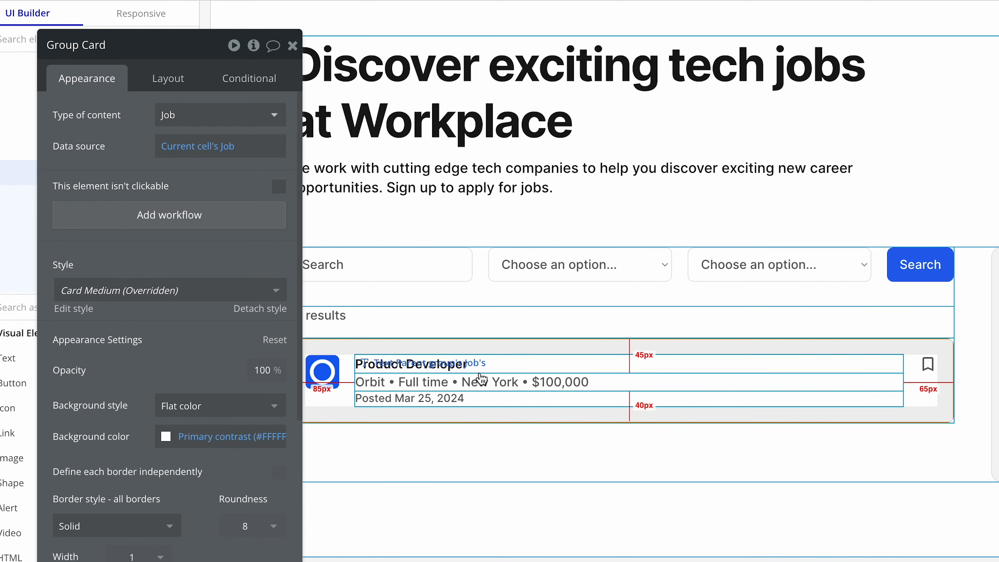
{"action": "left_click", "coordinate": [464, 366]}
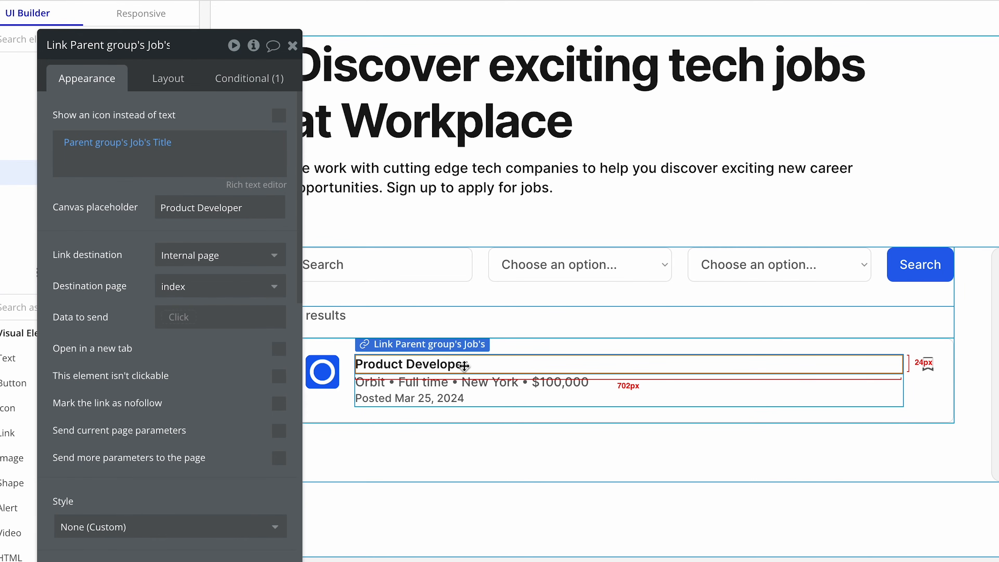
{"action": "left_click", "coordinate": [468, 382]}
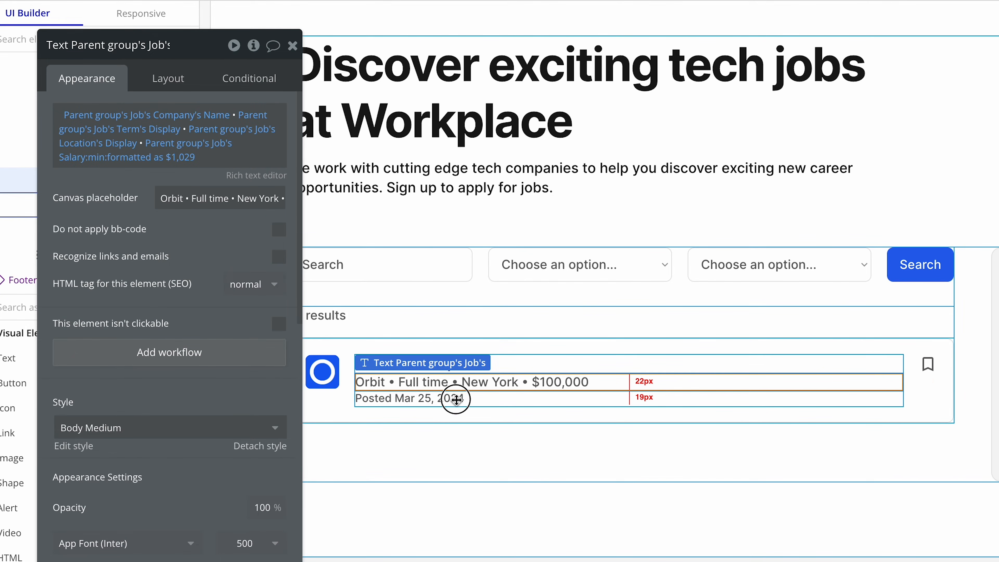
{"action": "left_click", "coordinate": [456, 402]}
{"action": "left_click", "coordinate": [466, 362]}
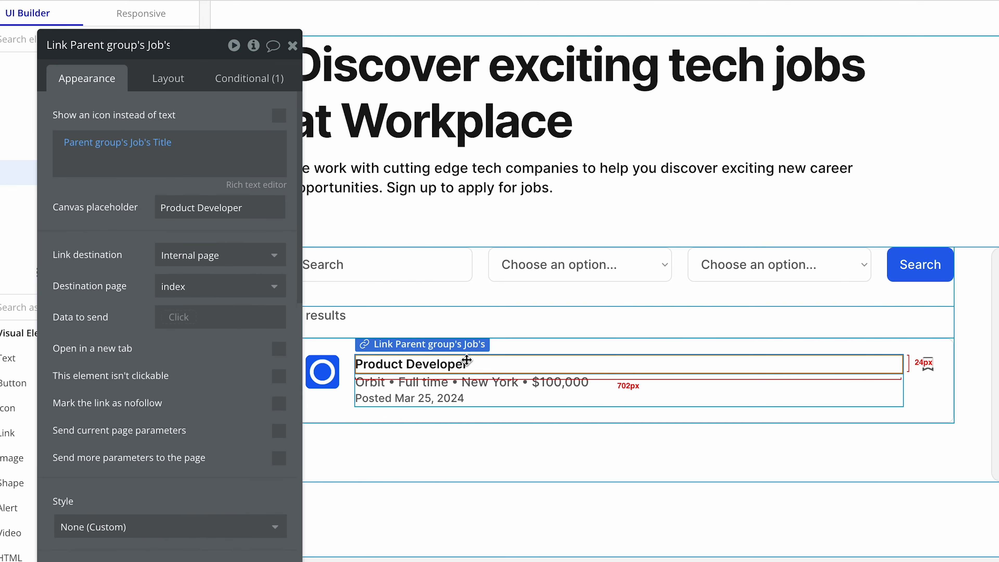
{"action": "left_click", "coordinate": [921, 393]}
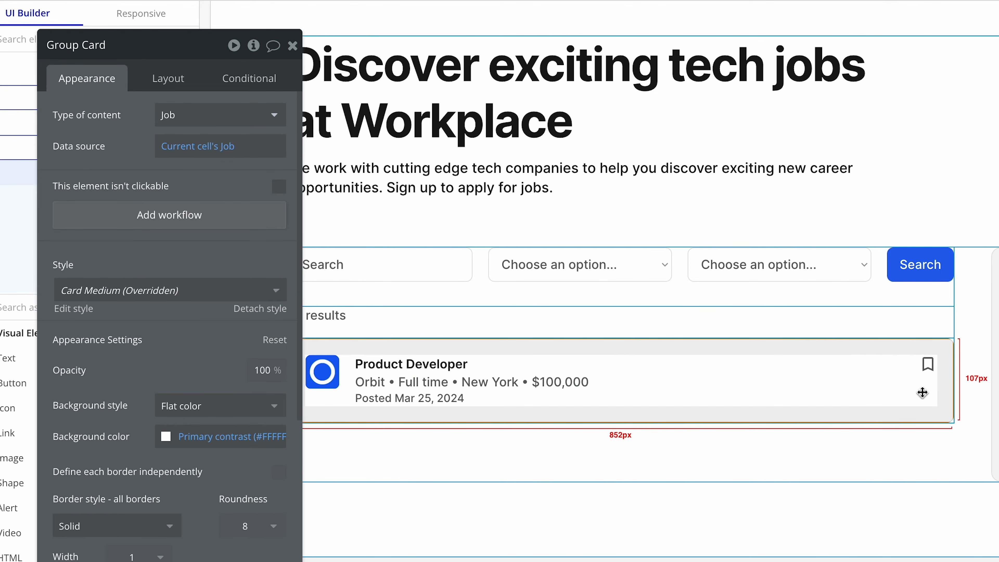
Color the minimum salary expression blue within the company details text and save the rich text.
{"action": "left_click", "coordinate": [613, 388]}
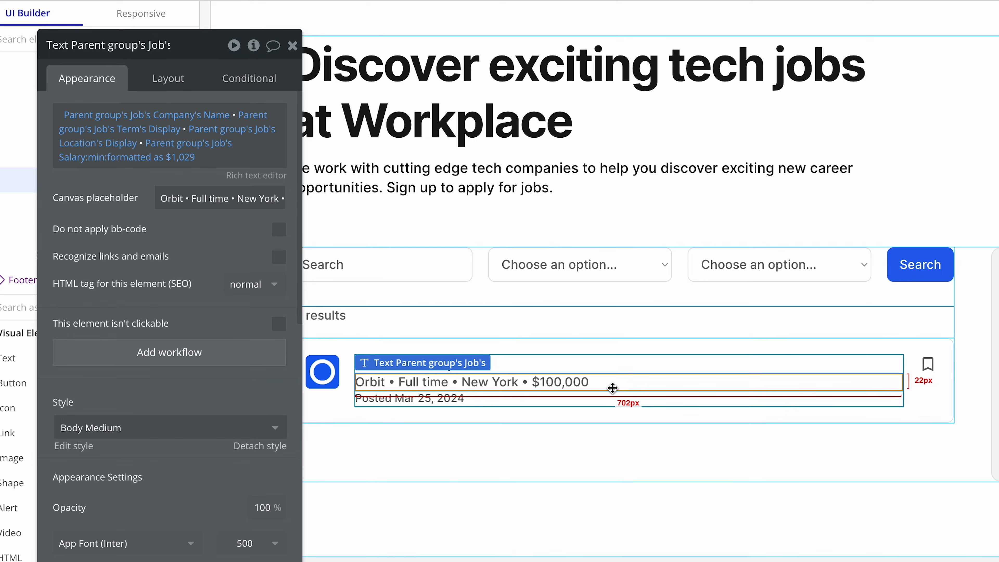
{"action": "left_click", "coordinate": [257, 178]}
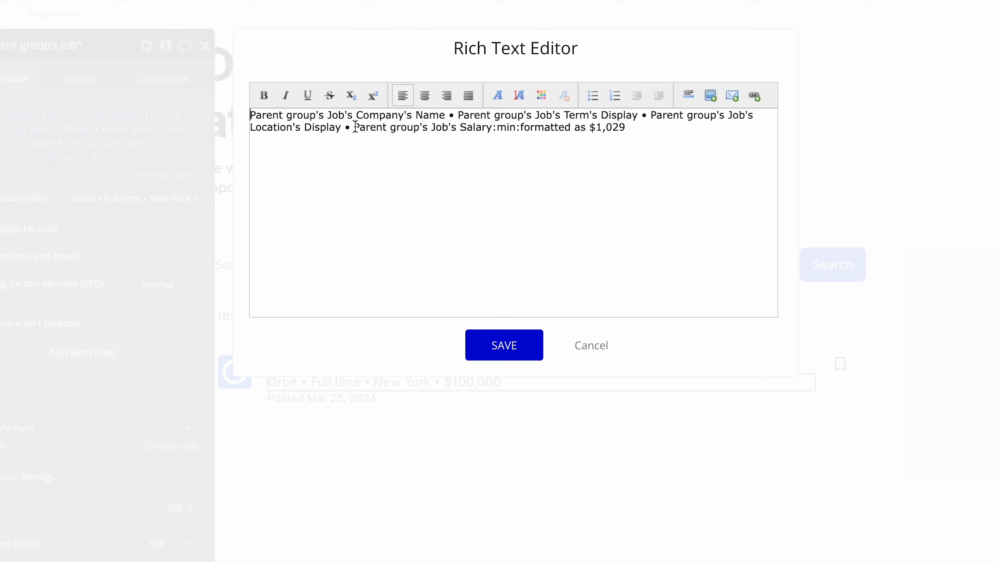
{"action": "left_click_drag", "start_coordinate": [354, 127], "coordinate": [632, 128]}
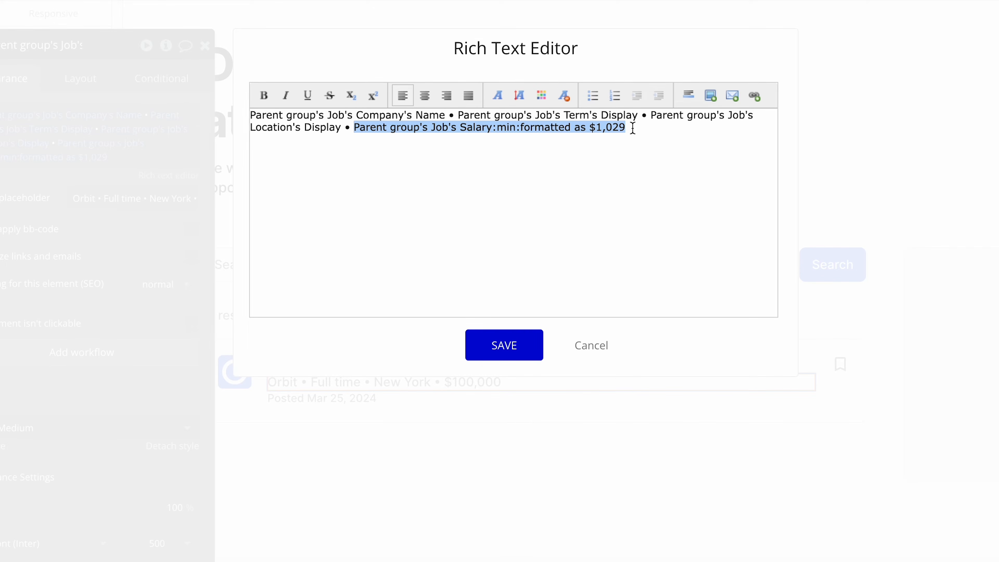
{"action": "left_click", "coordinate": [541, 96]}
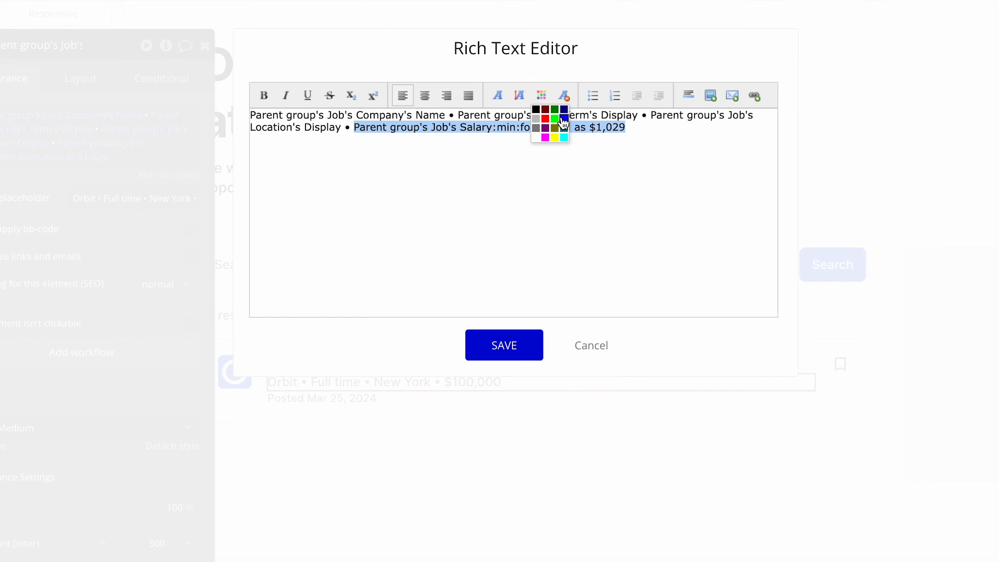
{"action": "left_click", "coordinate": [564, 124]}
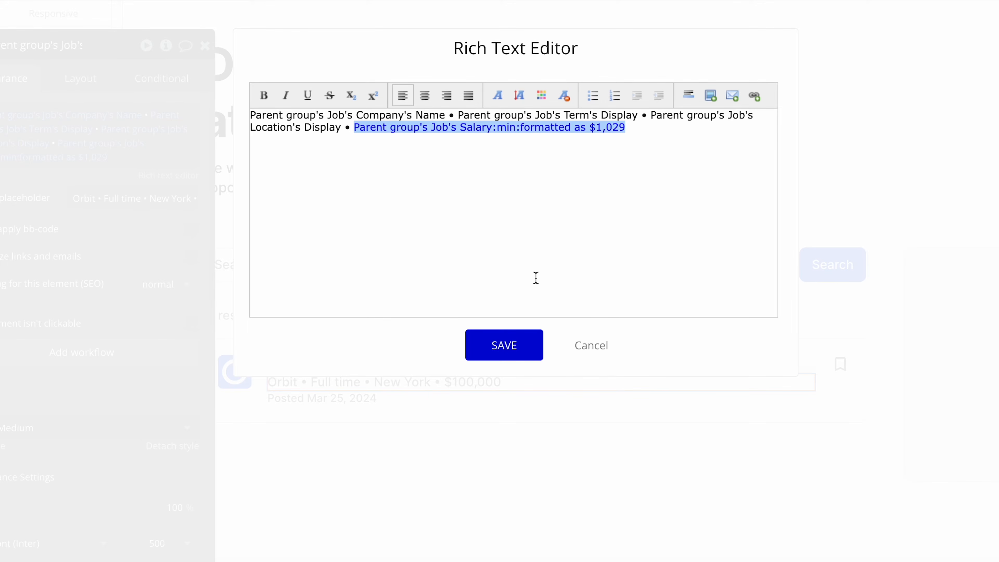
{"action": "left_click", "coordinate": [528, 347]}
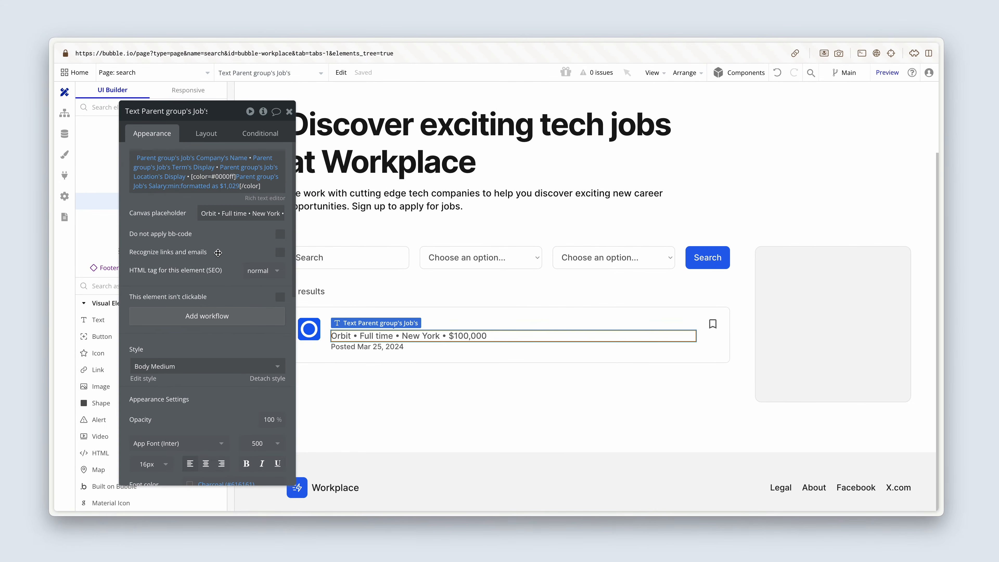
Copy the Primary color's hex code from the app's style variables and return to the page design.
{"action": "left_click", "coordinate": [65, 155]}
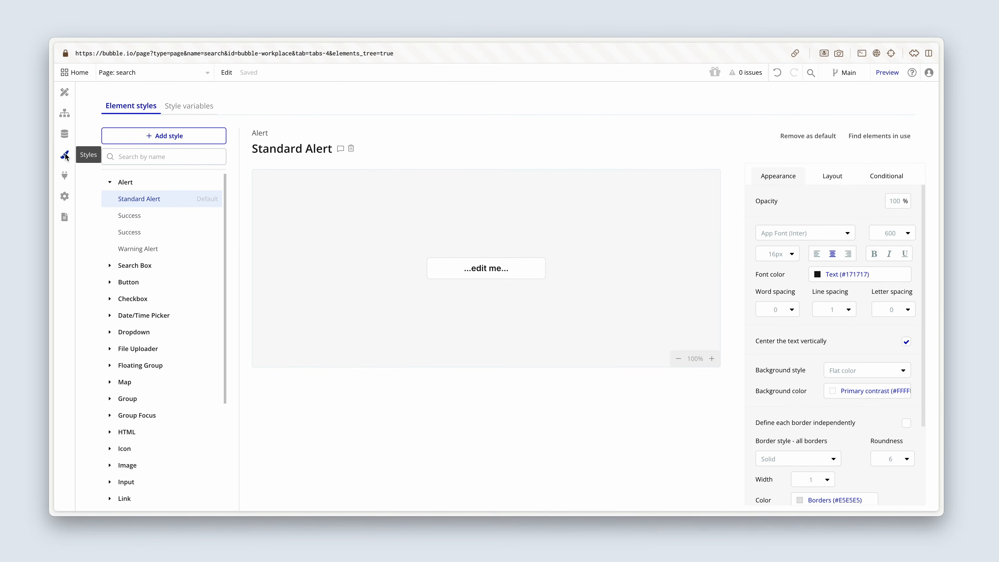
{"action": "left_click", "coordinate": [185, 112]}
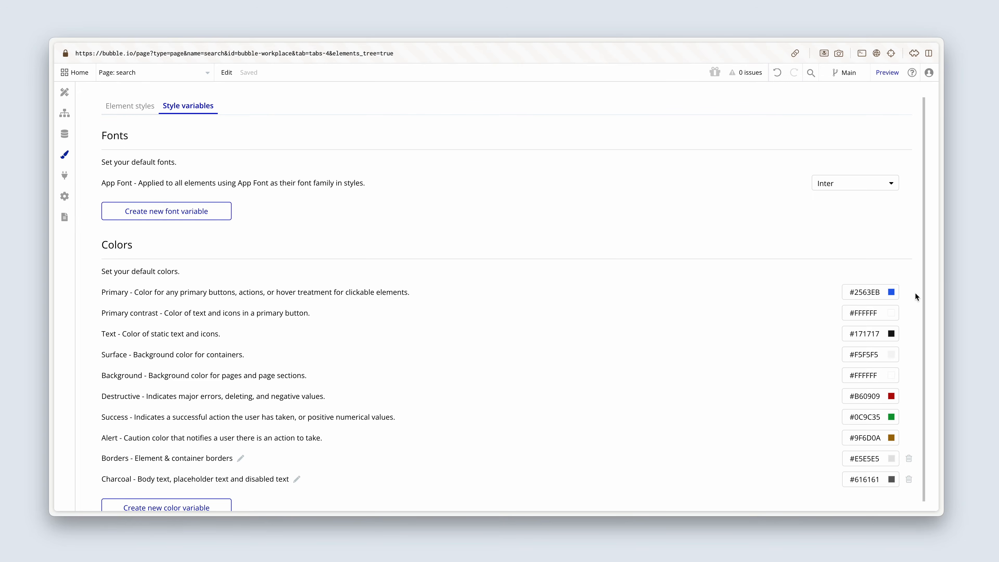
{"action": "left_click", "coordinate": [855, 292]}
{"action": "left_click_drag", "start_coordinate": [855, 293], "coordinate": [881, 294]}
{"action": "key", "text": "super+c"}
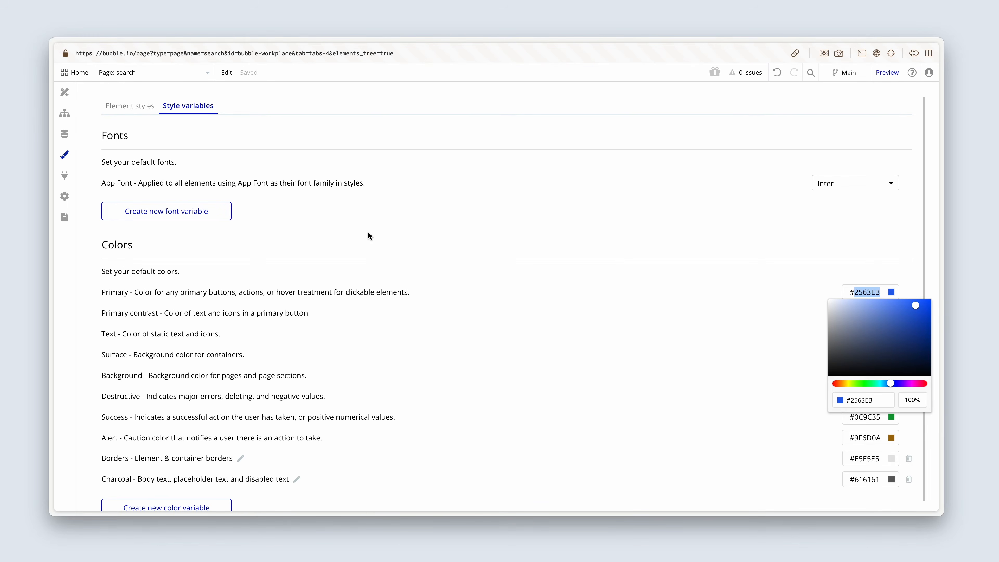
{"action": "left_click", "coordinate": [67, 94]}
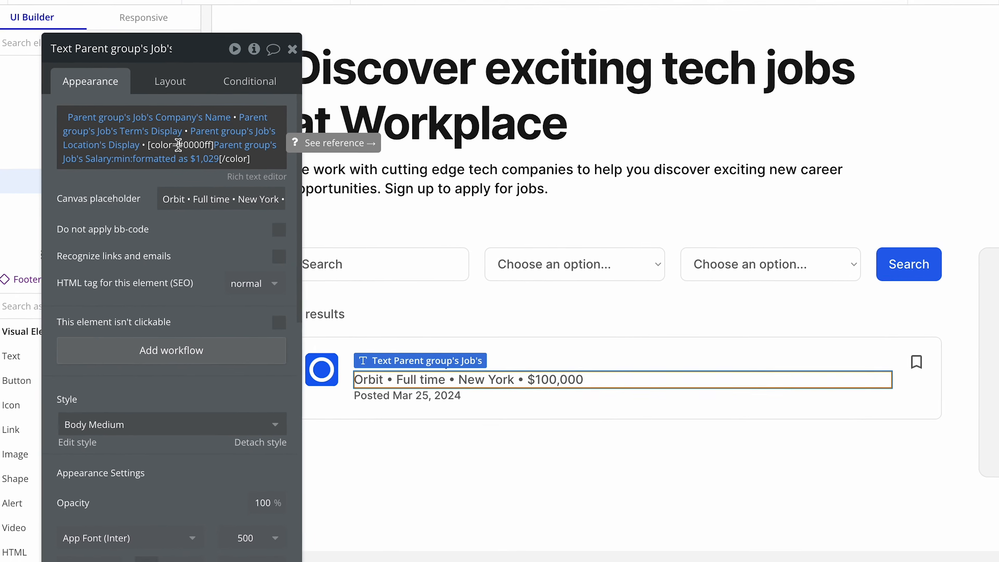
Replace the salary's color code in the company details text with #2563EB.
{"action": "left_click", "coordinate": [178, 144]}
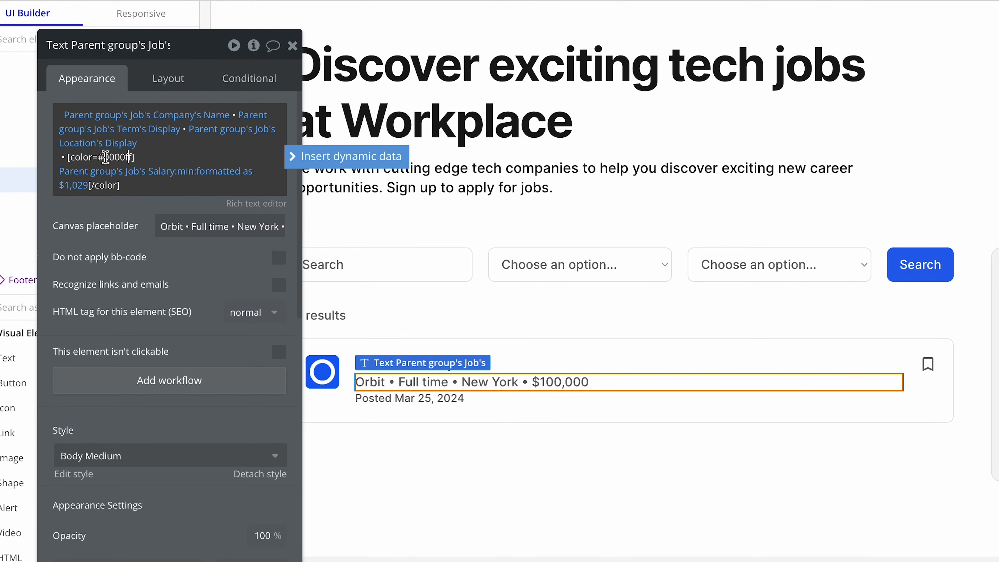
{"action": "left_click_drag", "start_coordinate": [104, 157], "coordinate": [133, 159]}
{"action": "left_click", "coordinate": [130, 157]}
{"action": "key", "text": "super+v"}
{"action": "left_click", "coordinate": [126, 234]}
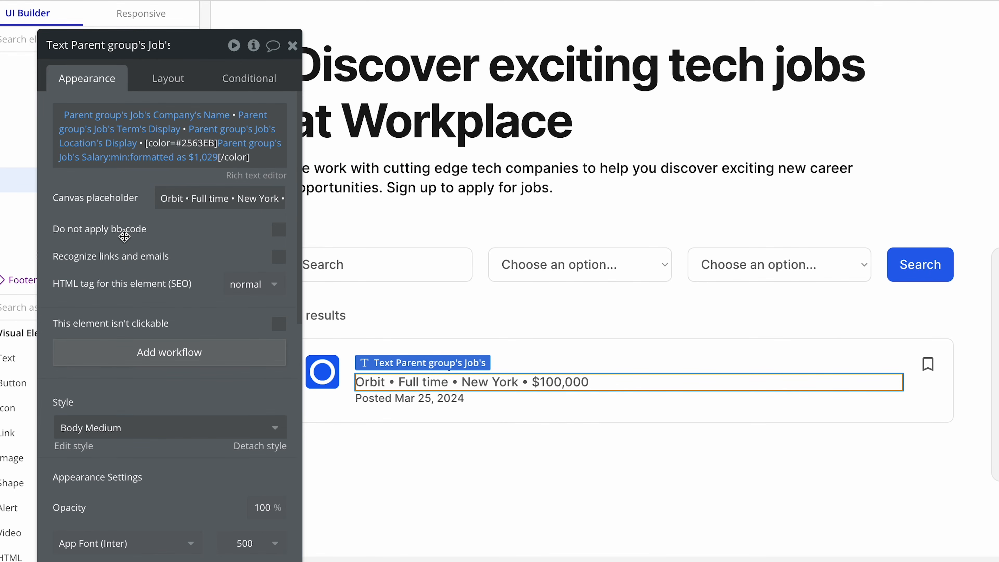
{"action": "mouse_move", "coordinate": [123, 235]}
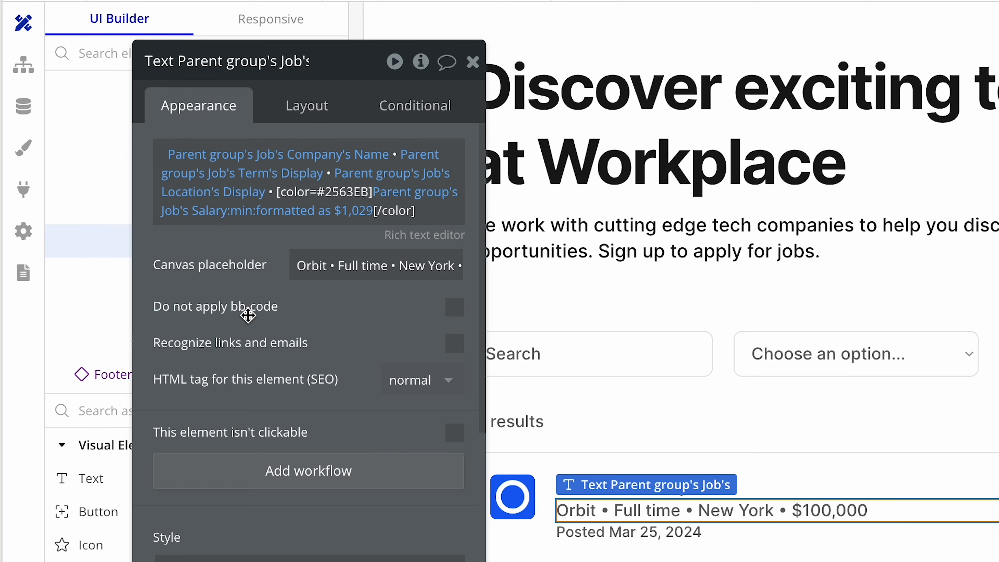
Allow everyone else to view the Sponsored field in the Job type's privacy rules and return to the page design.
{"action": "left_click", "coordinate": [18, 124]}
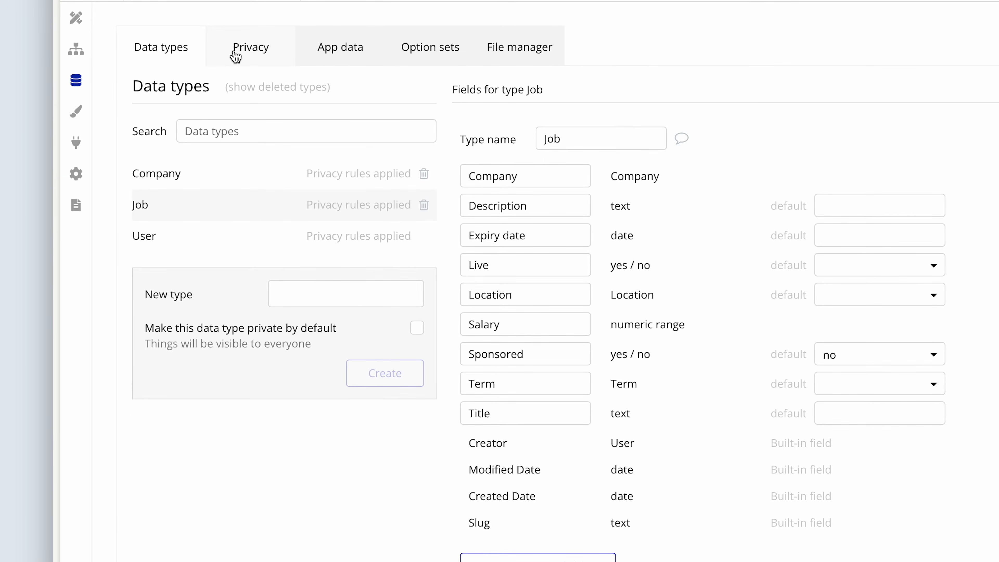
{"action": "left_click", "coordinate": [235, 55]}
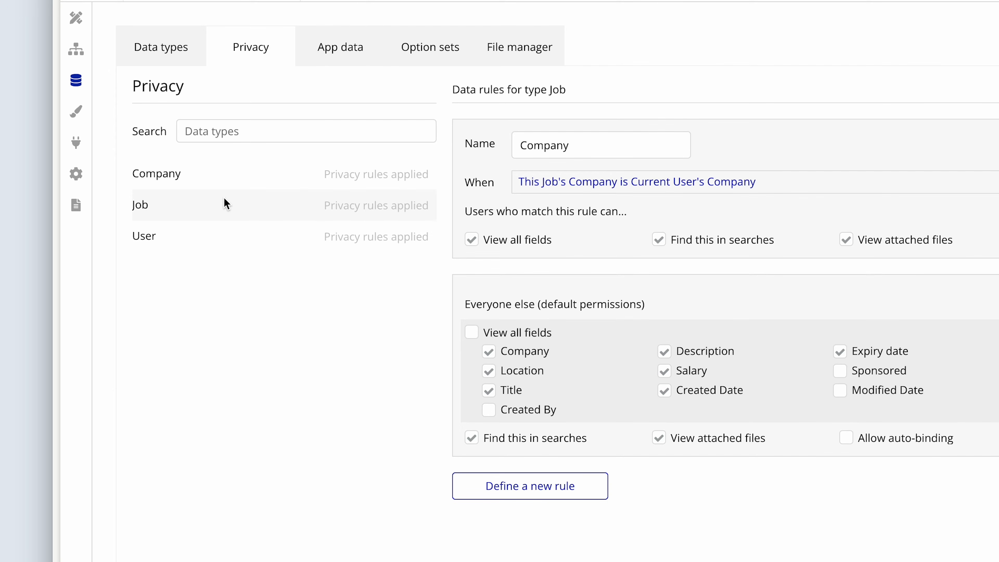
{"action": "left_click", "coordinate": [840, 372]}
{"action": "left_click", "coordinate": [75, 20]}
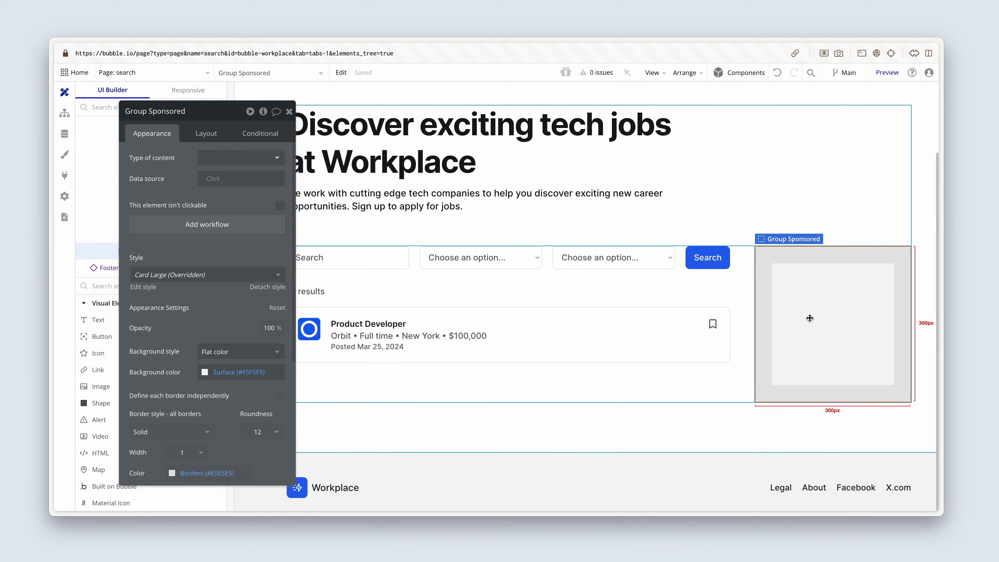
Add a text element reading "Sponsored Job" inside Group Sponsored.
{"action": "left_click_drag", "start_coordinate": [119, 307], "coordinate": [168, 307]}
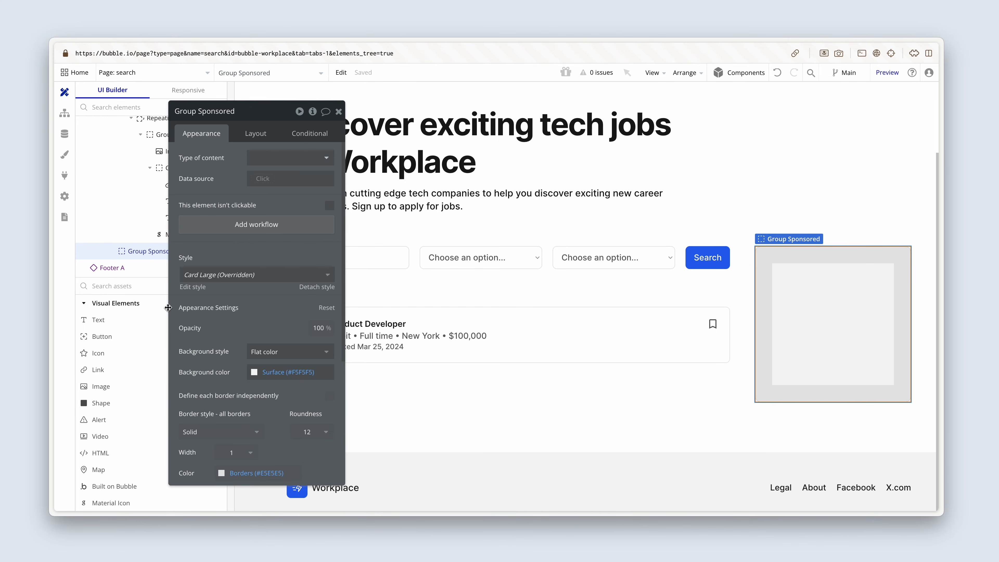
{"action": "left_click", "coordinate": [140, 320]}
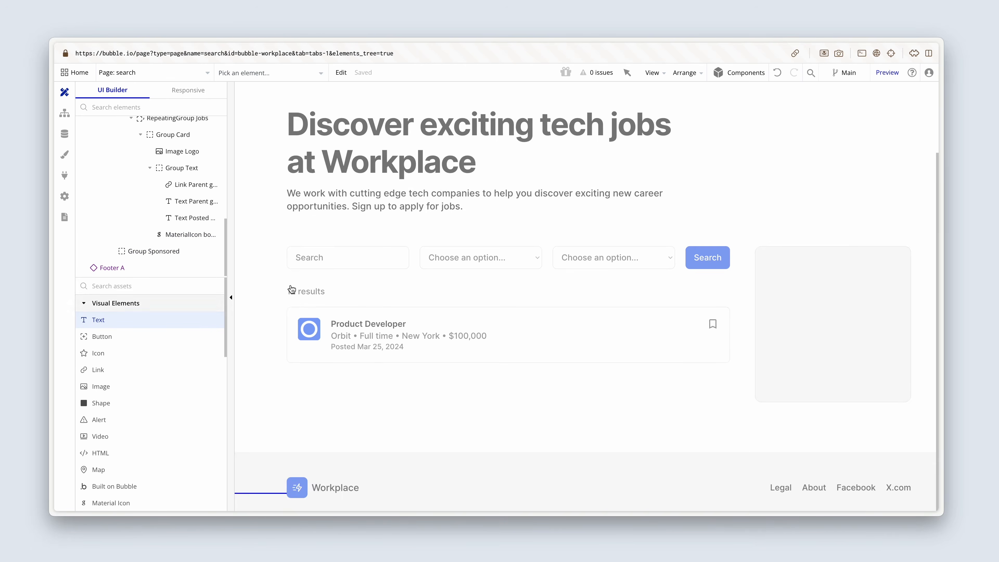
{"action": "left_click", "coordinate": [775, 276]}
{"action": "left_click_drag", "start_coordinate": [294, 250], "coordinate": [685, 358]}
{"action": "left_click", "coordinate": [641, 271]}
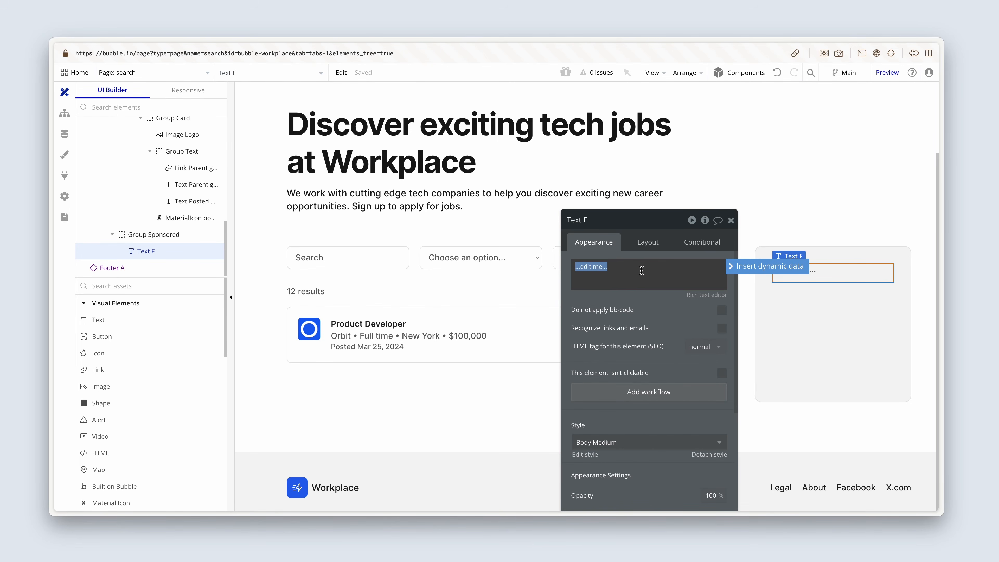
{"action": "type", "text": "Spo"}
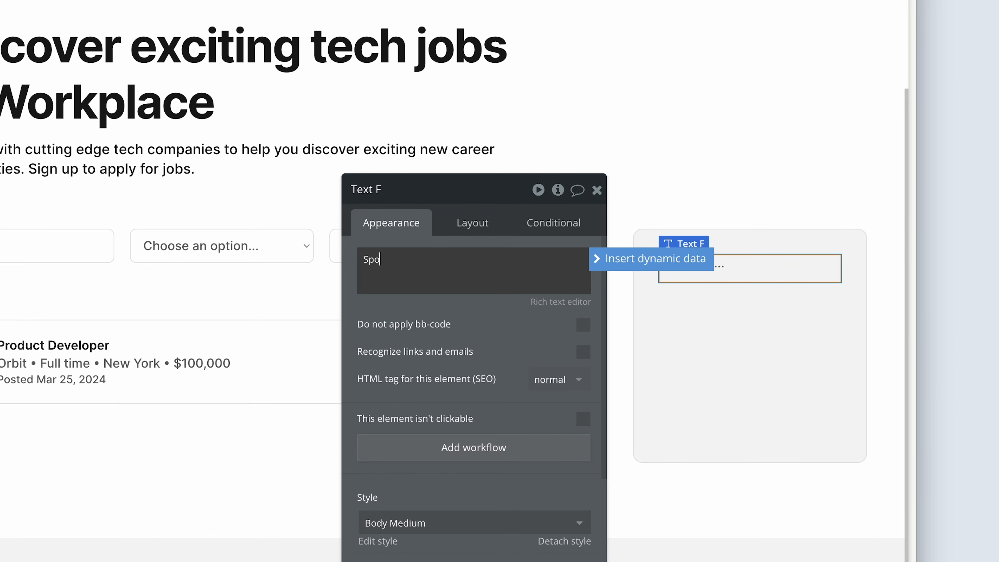
{"action": "type", "text": "nsored Job"}
Apply the Body Large style to the Sponsored Job text.
{"action": "left_click_drag", "start_coordinate": [487, 329], "coordinate": [478, 183]}
{"action": "left_click", "coordinate": [466, 375]}
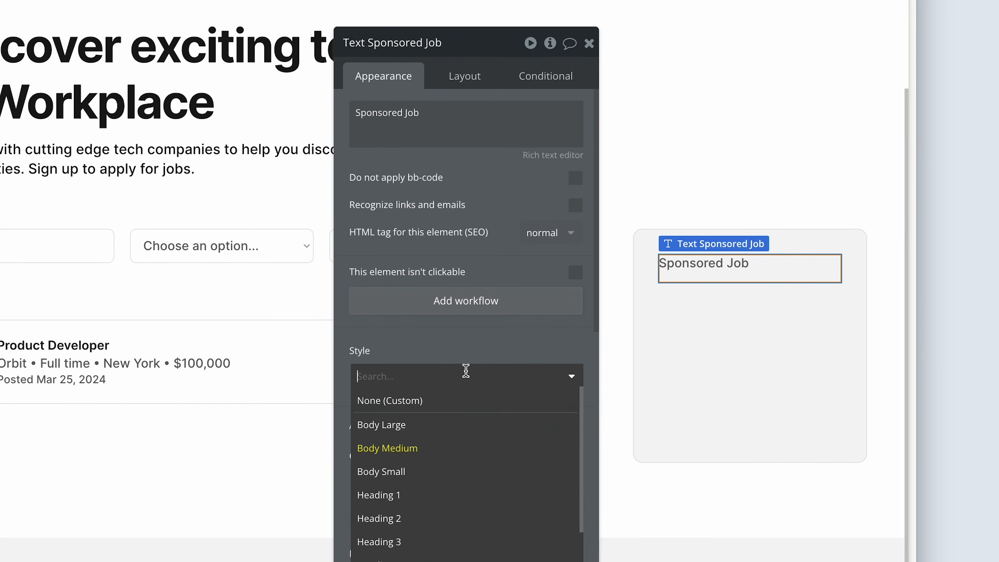
{"action": "left_click", "coordinate": [464, 425]}
Set the Sponsored Job text's minimum width and minimum height to 0 px.
{"action": "left_click", "coordinate": [456, 83]}
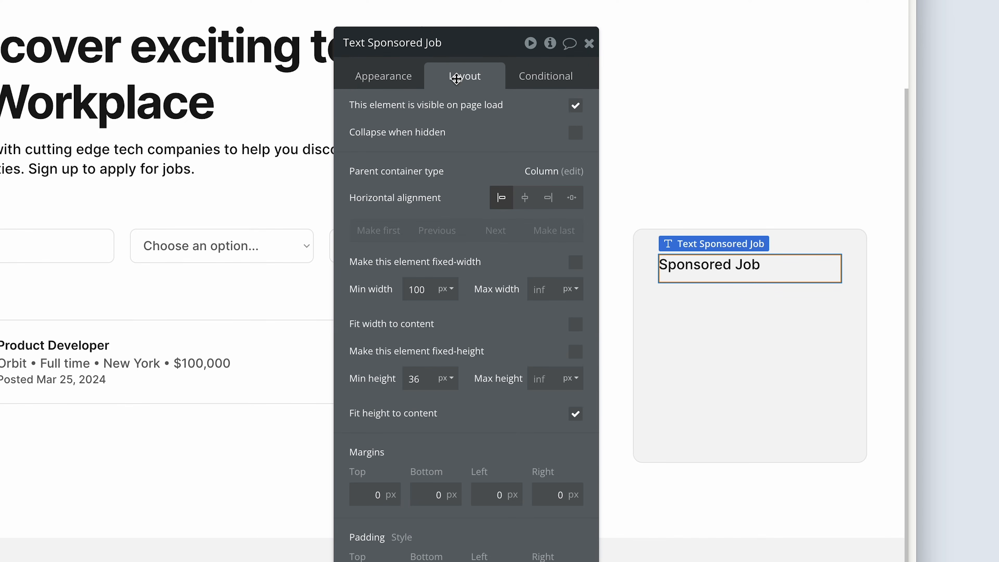
{"action": "double_click", "coordinate": [425, 290]}
{"action": "key", "text": "BackSpace"}
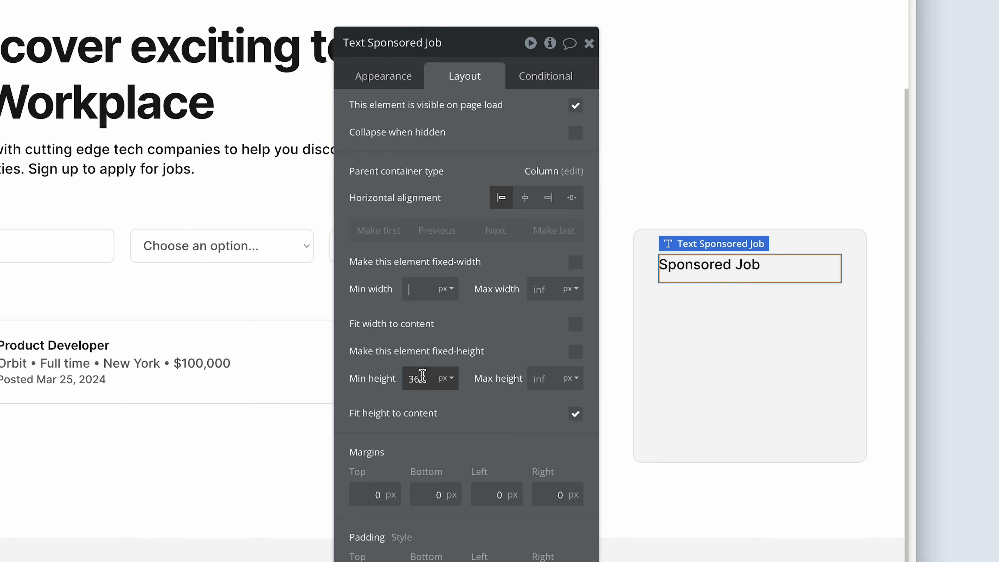
{"action": "double_click", "coordinate": [419, 378]}
{"action": "key", "text": "BackSpace"}
{"action": "left_click", "coordinate": [384, 378]}
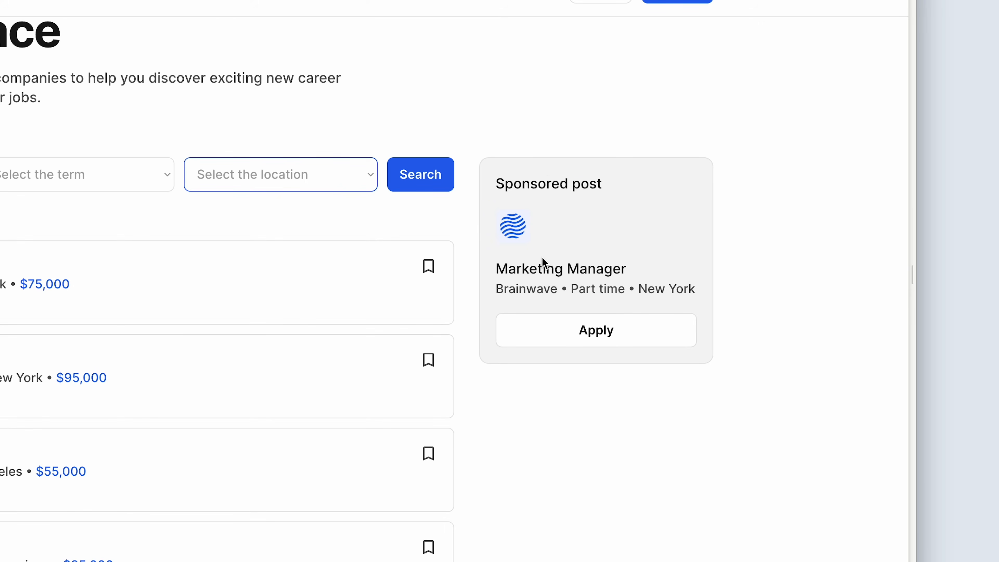
Duplicate the job card's Image Logo into Group Sponsored beneath the Sponsored Job text.
{"action": "left_click", "coordinate": [541, 257]}
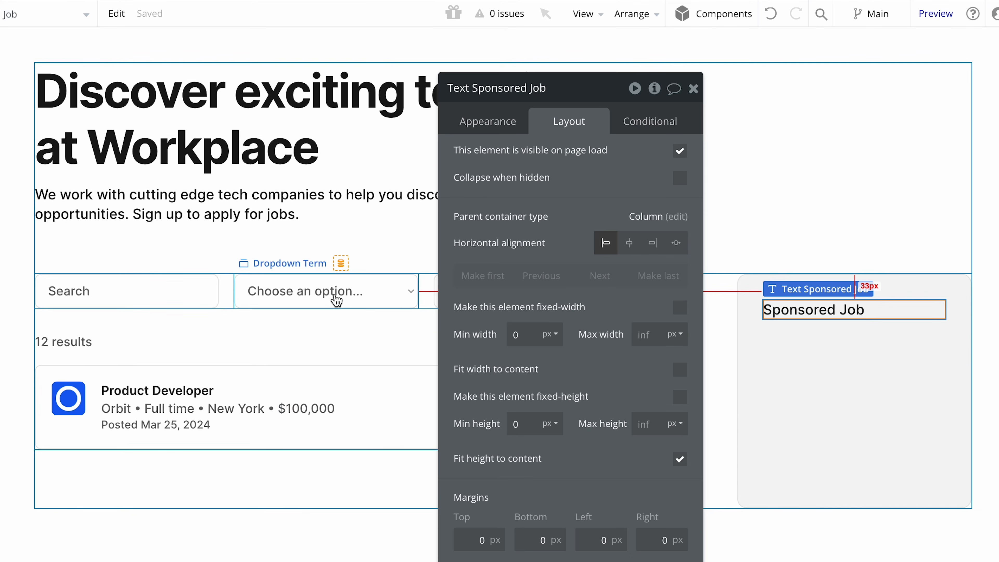
{"action": "left_click", "coordinate": [65, 395]}
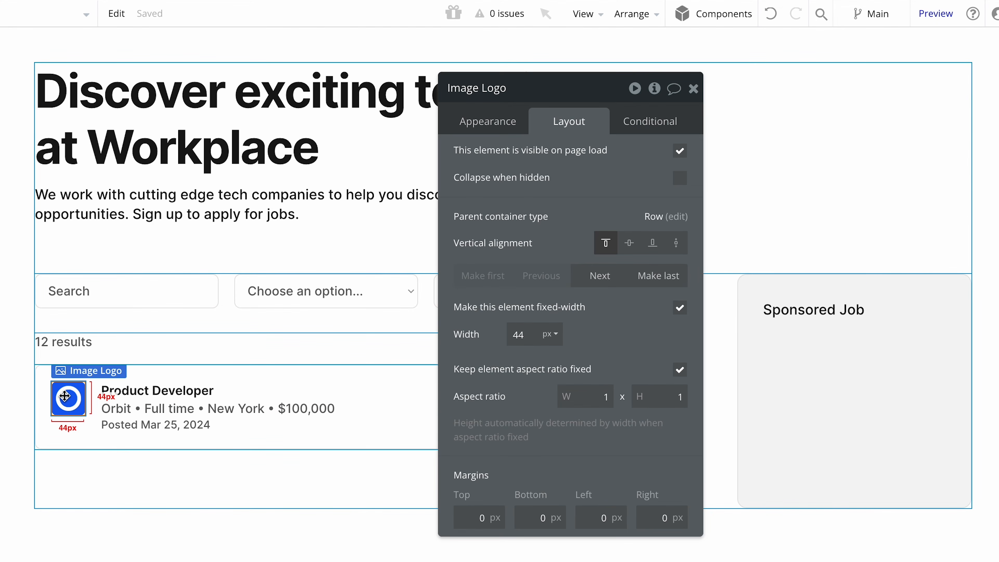
{"action": "left_click_drag", "start_coordinate": [65, 395], "coordinate": [836, 391]}
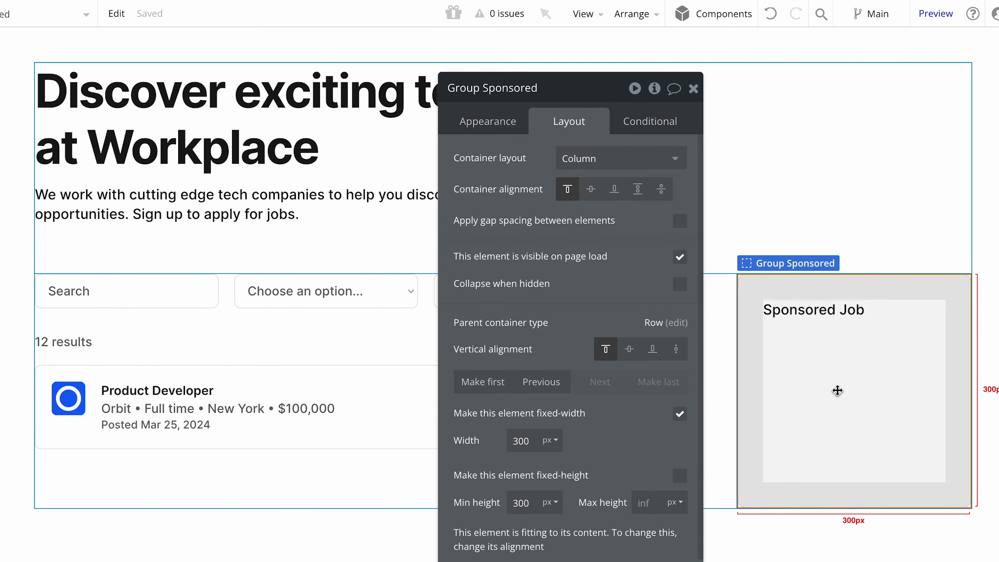
{"action": "left_click", "coordinate": [836, 390]}
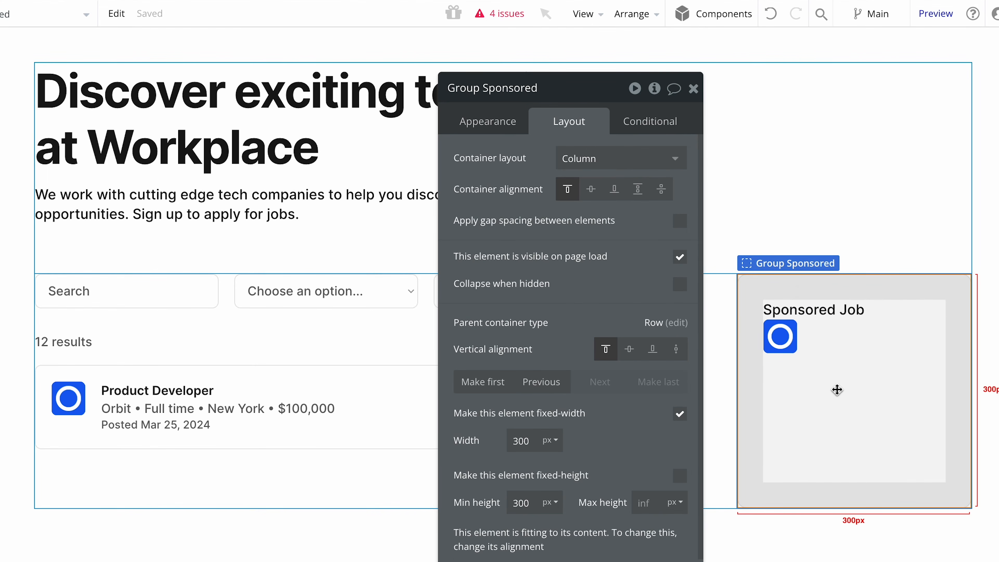
Apply gap spacing between the elements of Group Sponsored with a row gap of 20 px.
{"action": "left_click", "coordinate": [672, 221]}
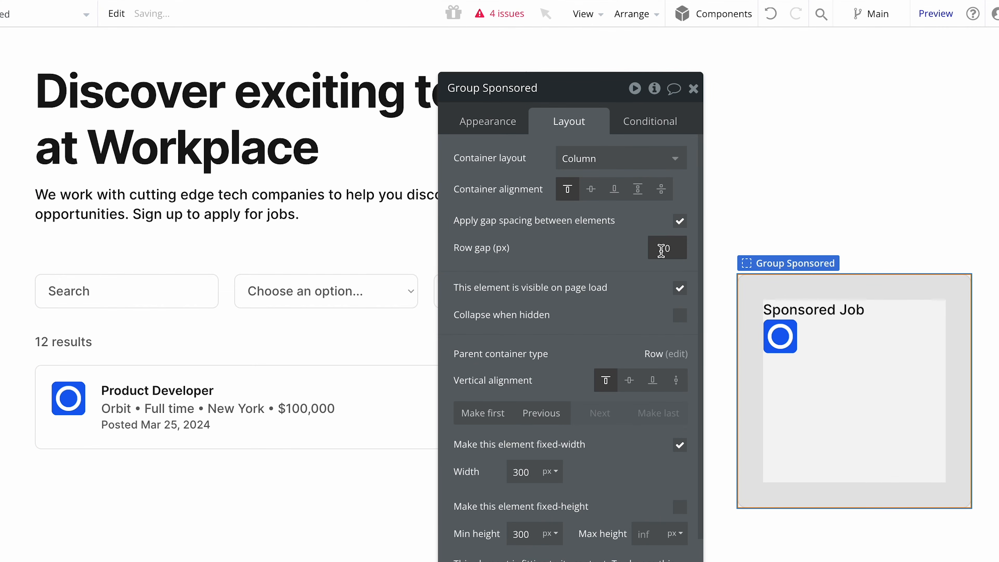
{"action": "type", "text": "2"}
{"action": "left_click", "coordinate": [628, 261]}
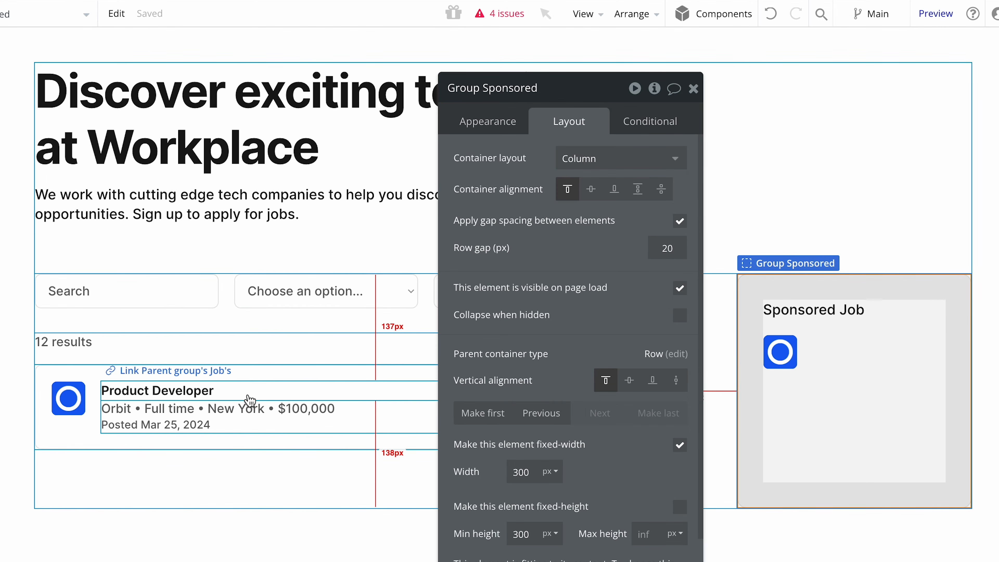
Copy the job card's Group Text and paste it into Group Sponsored beneath the logo.
{"action": "left_click", "coordinate": [250, 428]}
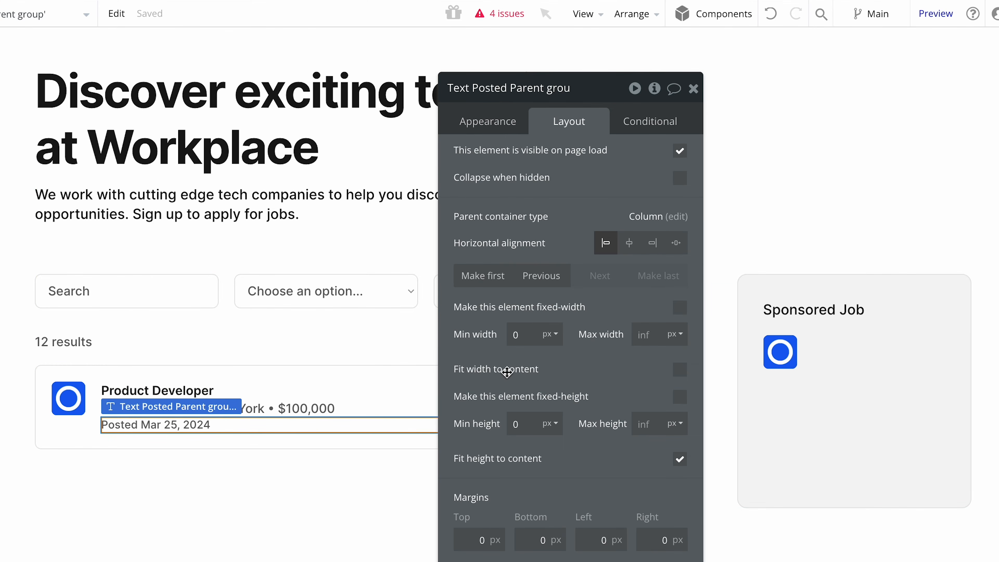
{"action": "left_click_drag", "start_coordinate": [507, 372], "coordinate": [528, 367]}
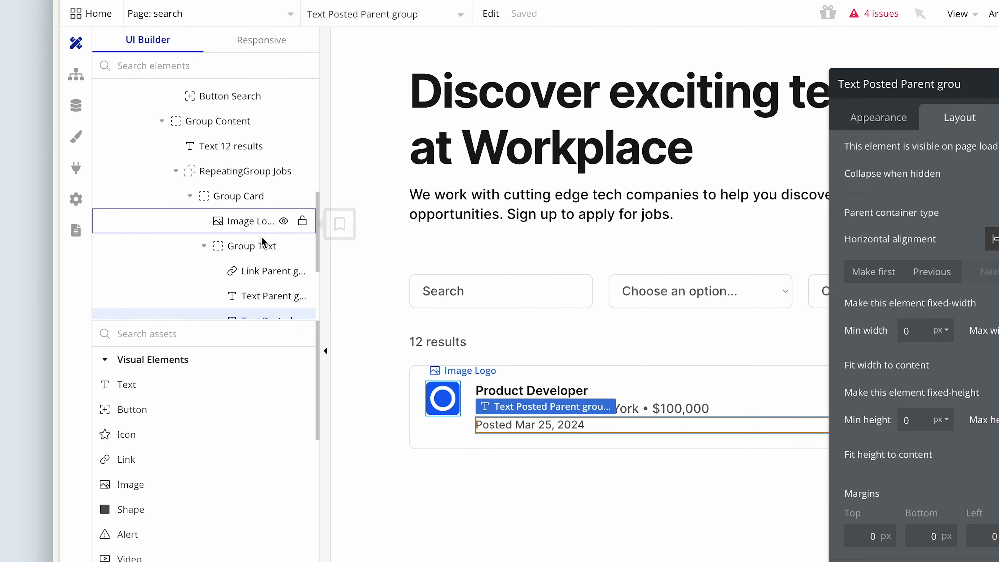
{"action": "left_click", "coordinate": [252, 245]}
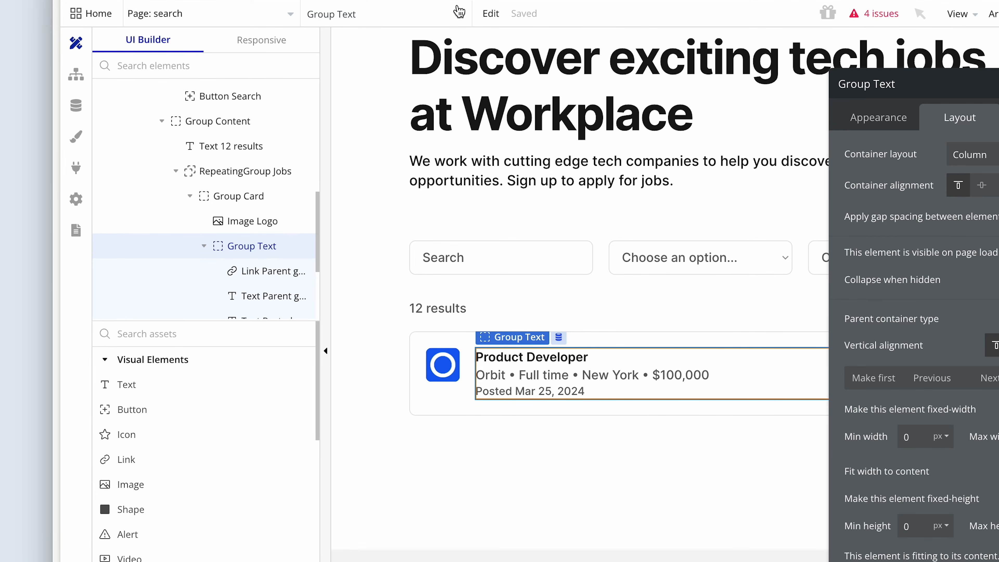
{"action": "left_click", "coordinate": [490, 14]}
{"action": "left_click", "coordinate": [519, 104]}
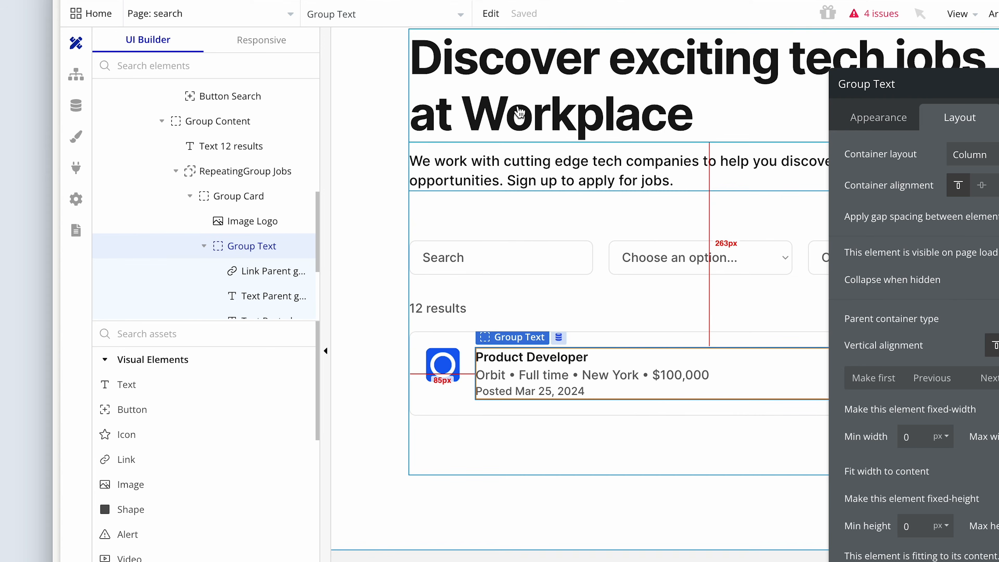
{"action": "left_click", "coordinate": [998, 398]}
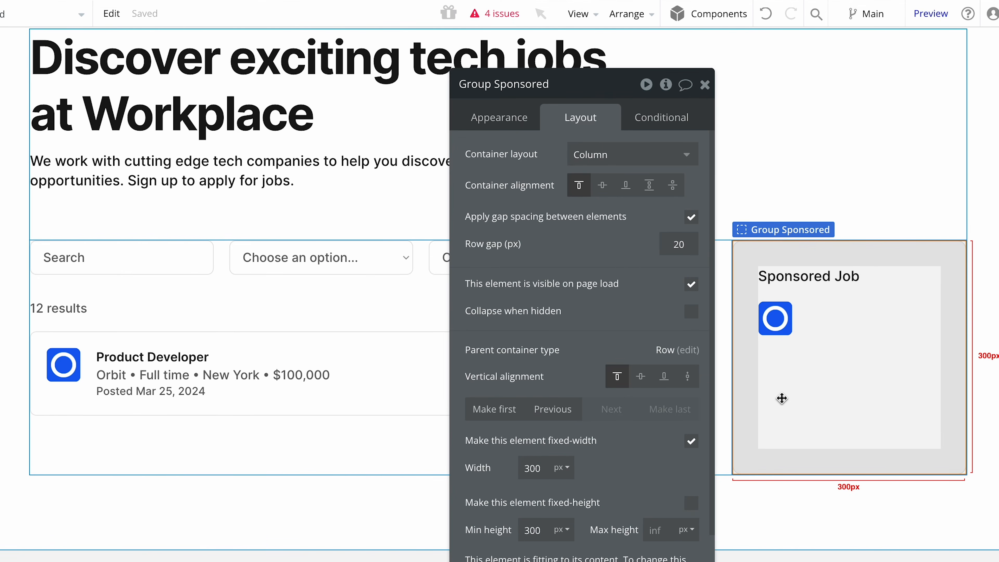
{"action": "key", "text": "ctrl+v"}
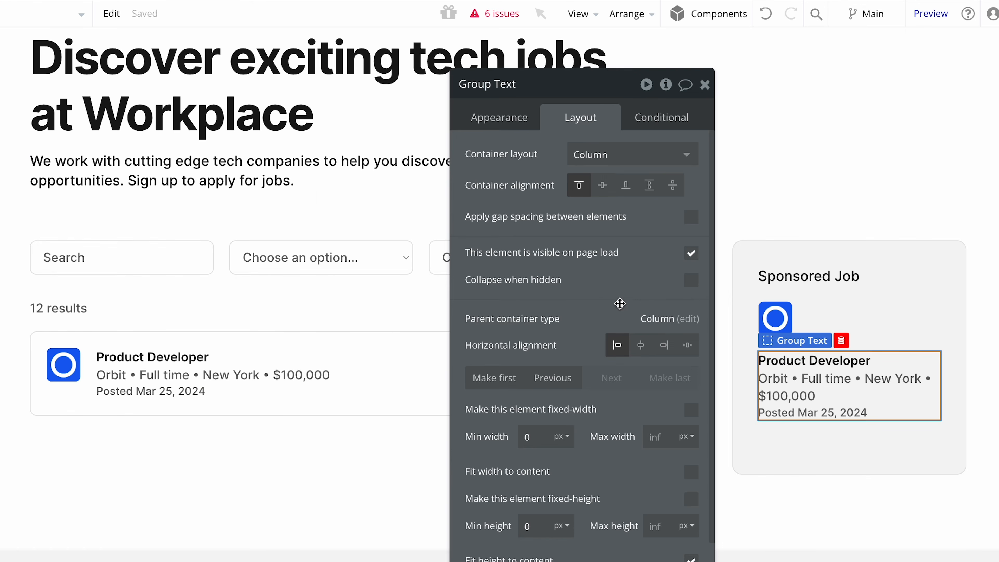
Set Group Sponsored's top, bottom, left and right padding to 24 px.
{"action": "left_click_drag", "start_coordinate": [618, 303], "coordinate": [472, 300]}
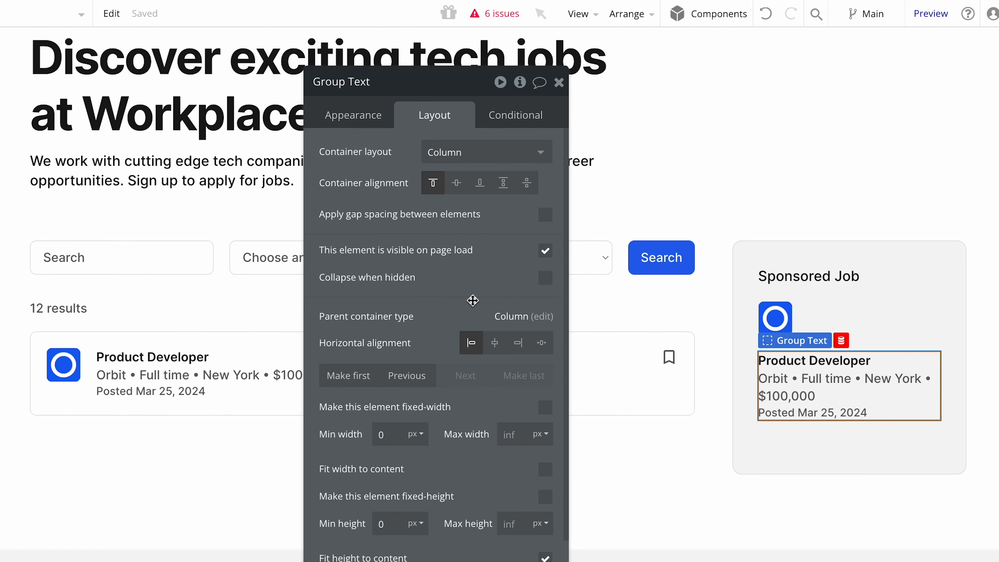
{"action": "left_click", "coordinate": [801, 398]}
{"action": "left_click", "coordinate": [803, 441]}
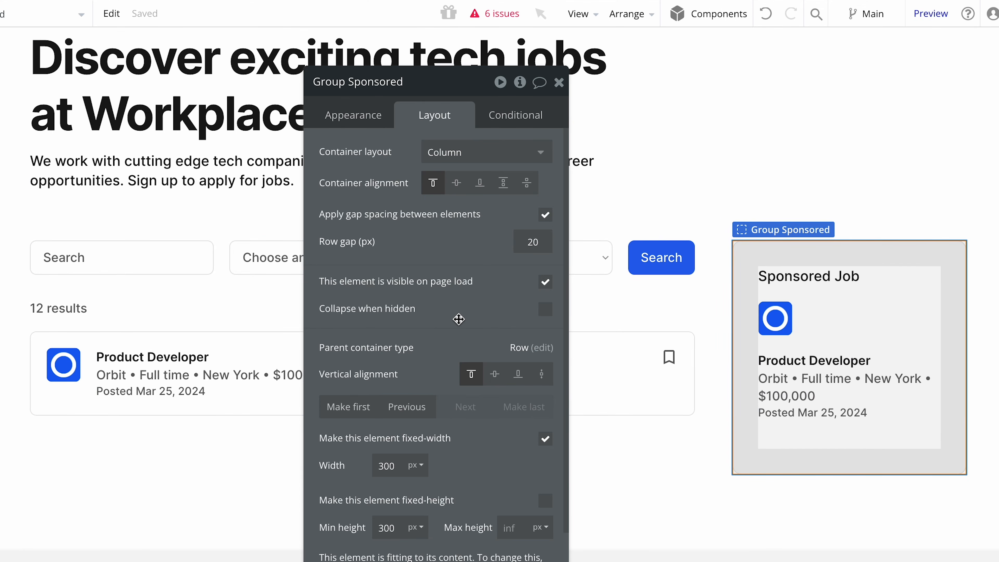
{"action": "left_click_drag", "start_coordinate": [457, 317], "coordinate": [460, 285]}
{"action": "scroll", "coordinate": [460, 285], "scroll_direction": "down", "scroll_amount": 6}
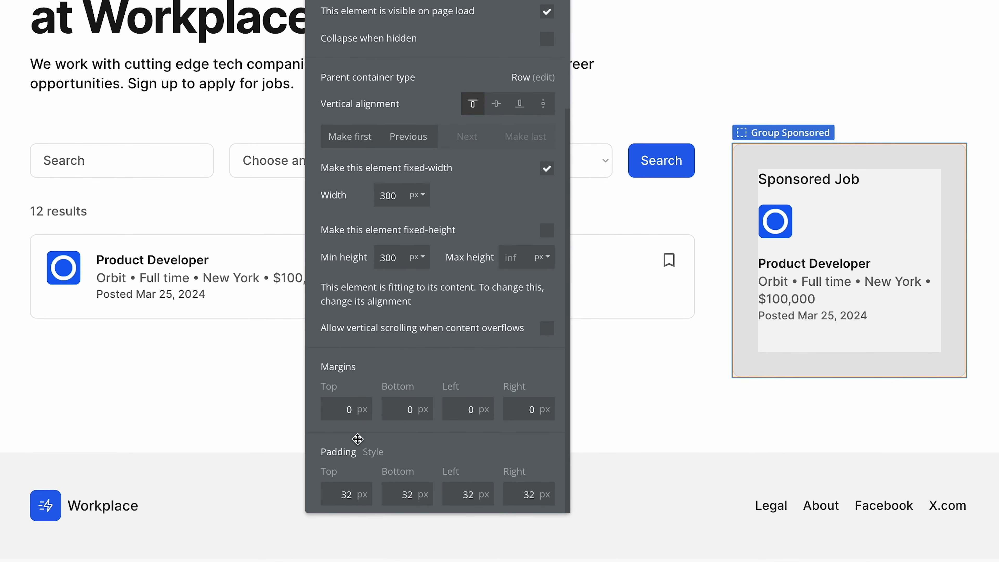
{"action": "left_click", "coordinate": [350, 495]}
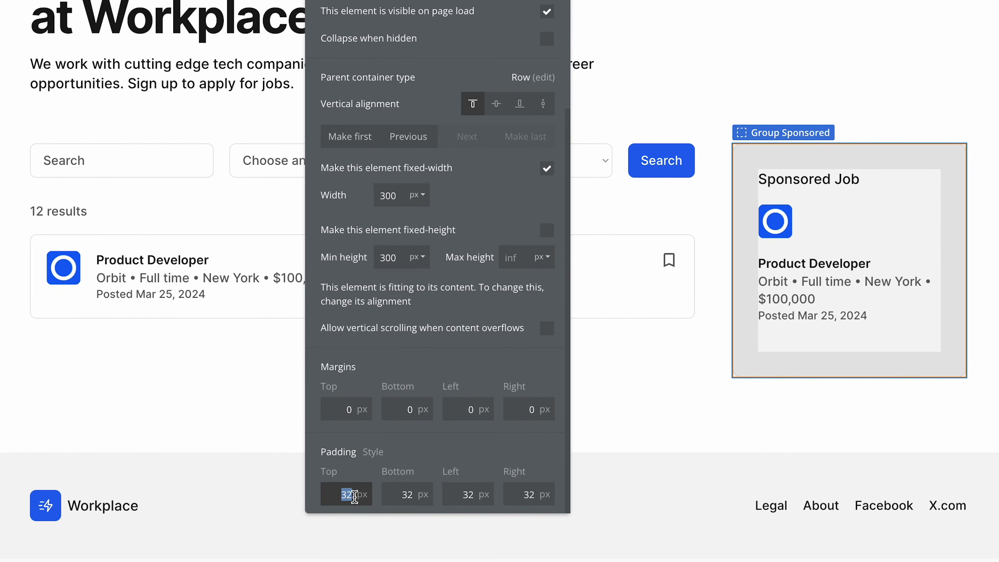
{"action": "type", "text": "24"}
{"action": "left_click", "coordinate": [403, 494]}
{"action": "type", "text": "24"}
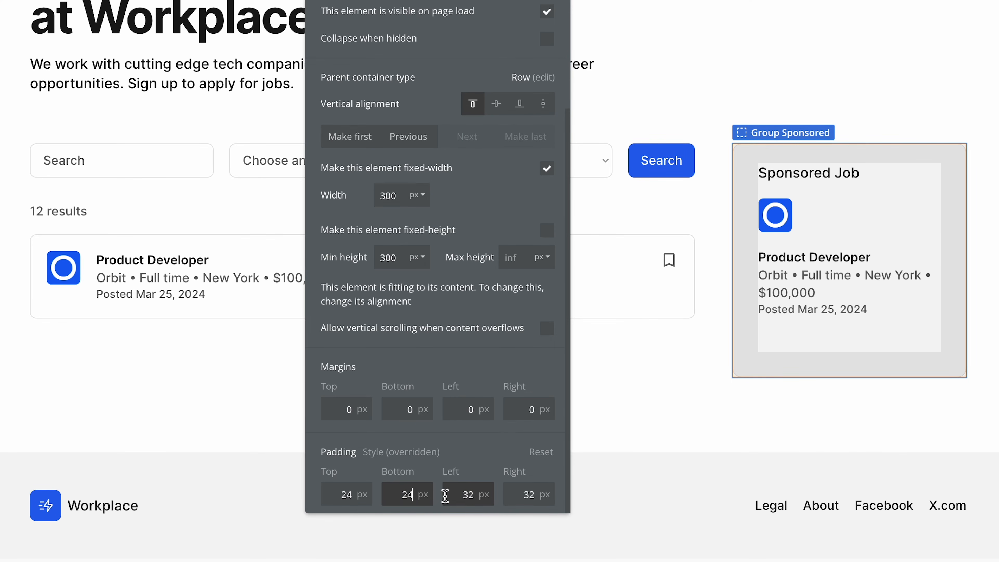
{"action": "left_click", "coordinate": [485, 495]}
{"action": "type", "text": "24"}
{"action": "left_click", "coordinate": [515, 495]}
{"action": "type", "text": "24"}
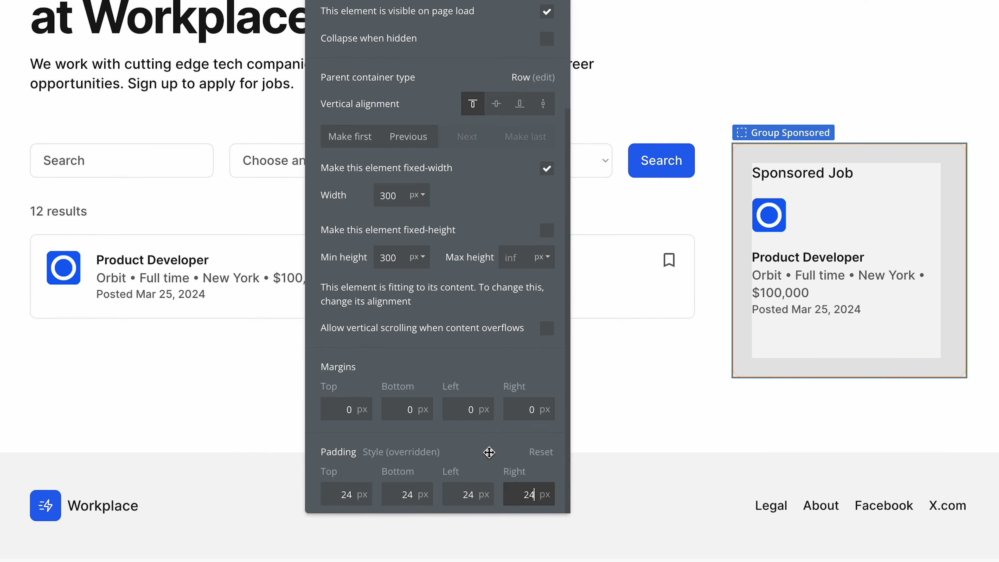
{"action": "left_click", "coordinate": [488, 448]}
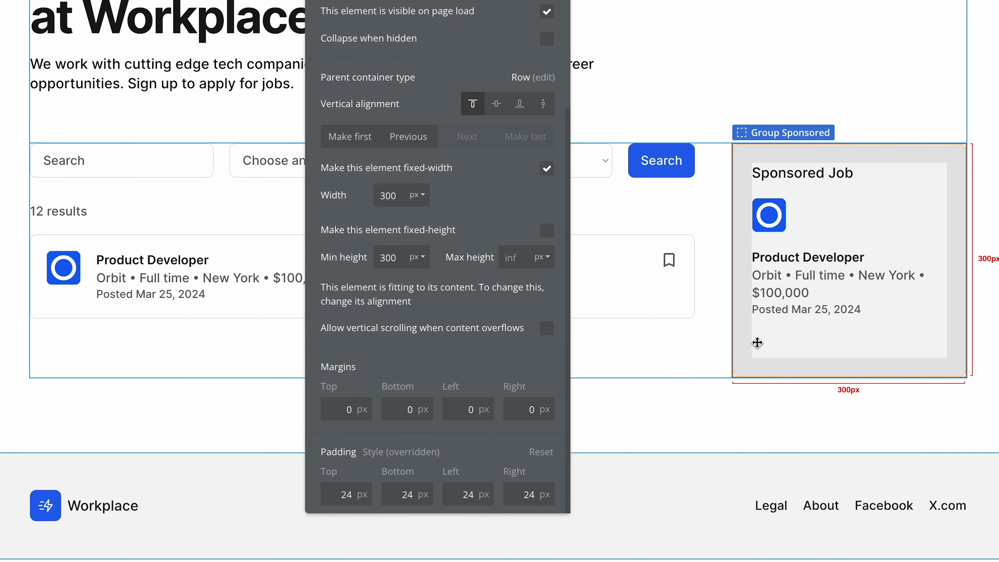
Remove the salary expression, its color tags and the preceding bullet from the sponsored job's details text.
{"action": "left_click", "coordinate": [809, 292]}
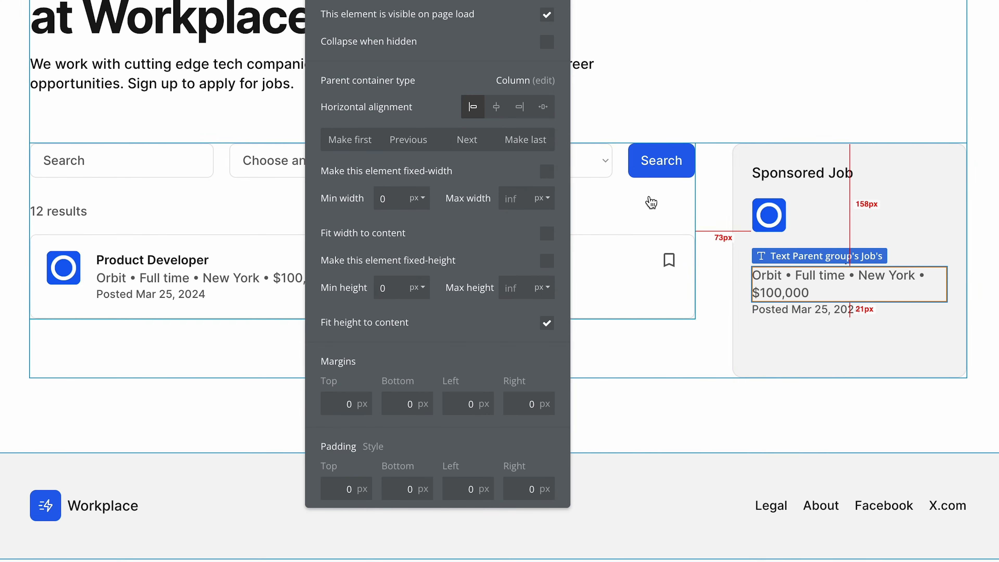
{"action": "left_click_drag", "start_coordinate": [515, 170], "coordinate": [535, 228]}
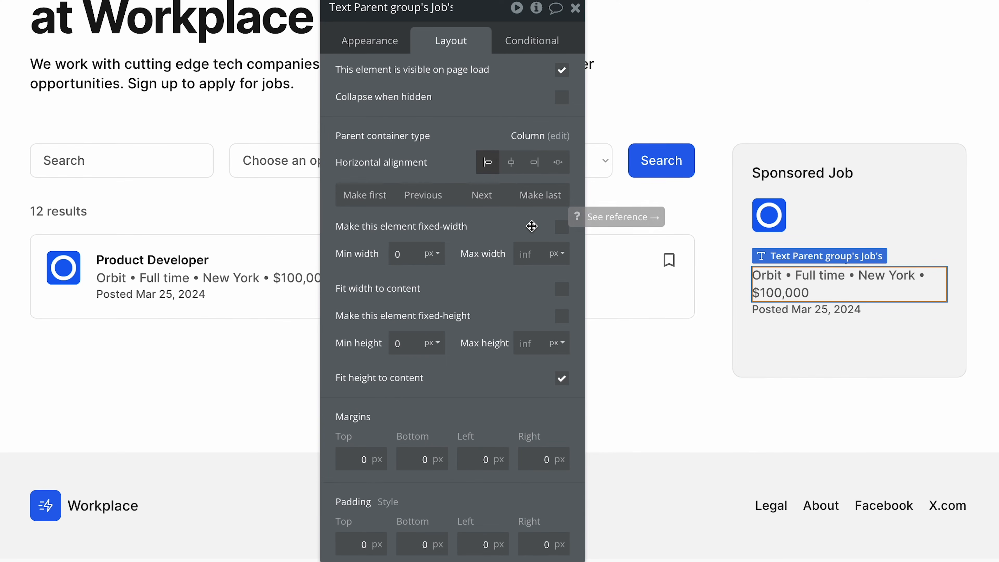
{"action": "left_click", "coordinate": [394, 48]}
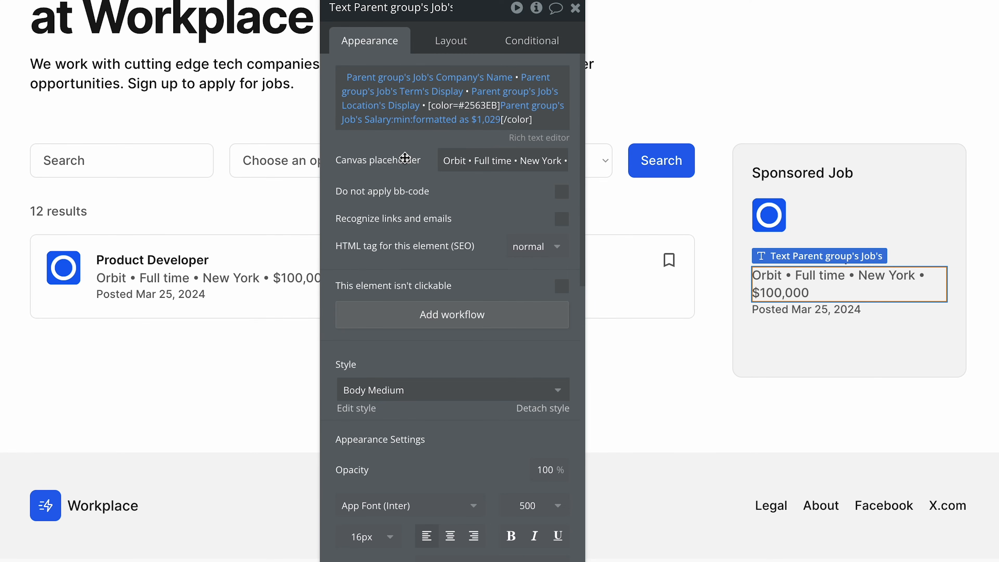
{"action": "right_click", "coordinate": [522, 114]}
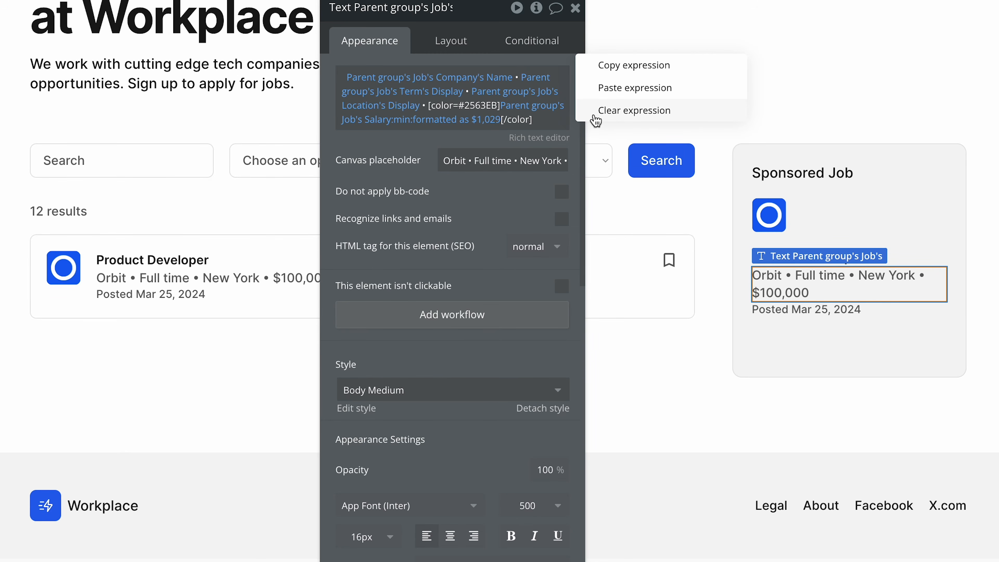
{"action": "left_click", "coordinate": [634, 110]}
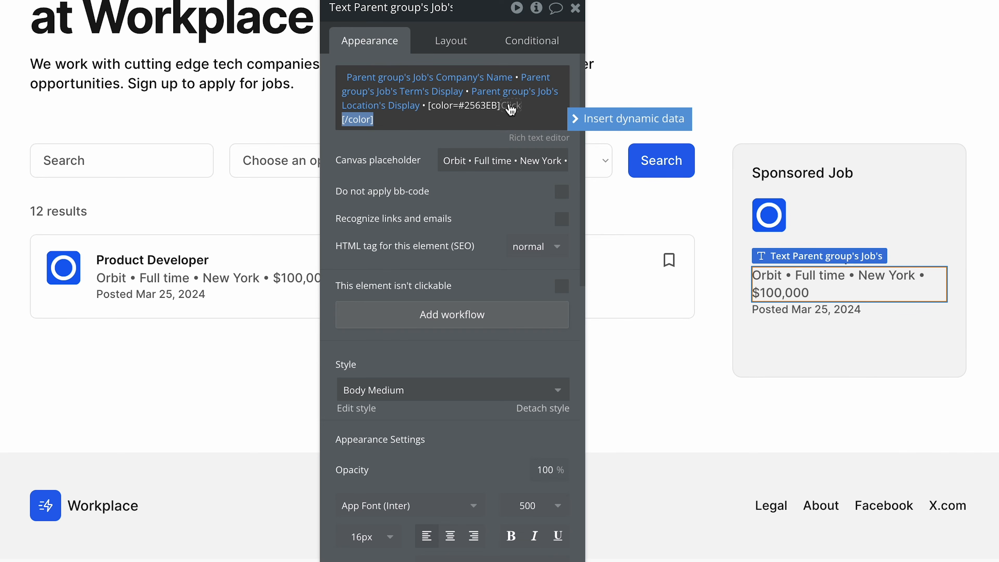
{"action": "key", "text": "BackSpace"}
{"action": "triple_click", "coordinate": [486, 105]}
{"action": "key", "text": "BackSpace"}
{"action": "key", "text": "BackSpace"}
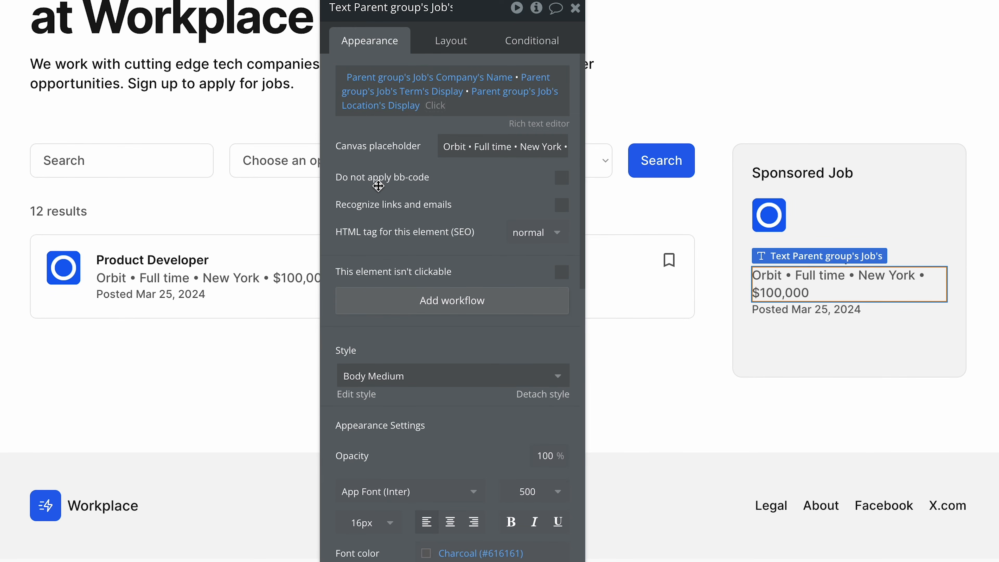
Shorten the sponsored details text's canvas placeholder to "Orbit • Full time • New York" and delete the Posted date text below it.
{"action": "left_click_drag", "start_coordinate": [520, 149], "coordinate": [579, 148]}
{"action": "left_click", "coordinate": [530, 149]}
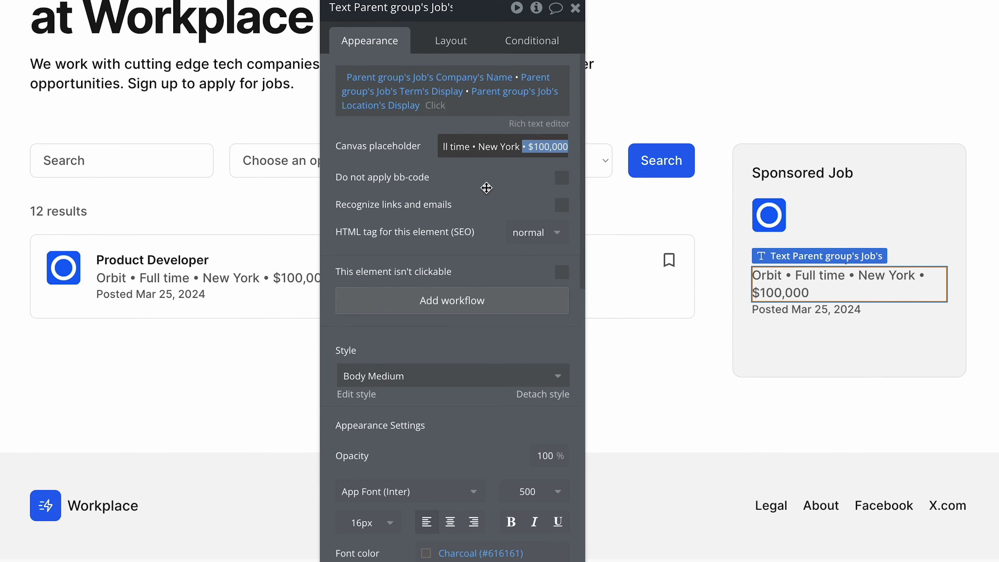
{"action": "key", "text": "BackSpace"}
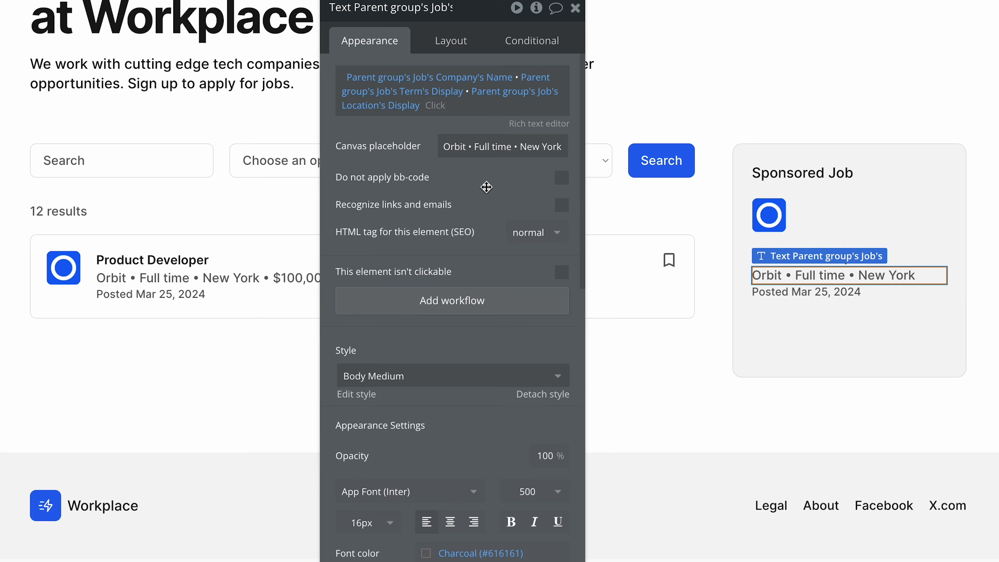
{"action": "left_click", "coordinate": [764, 292]}
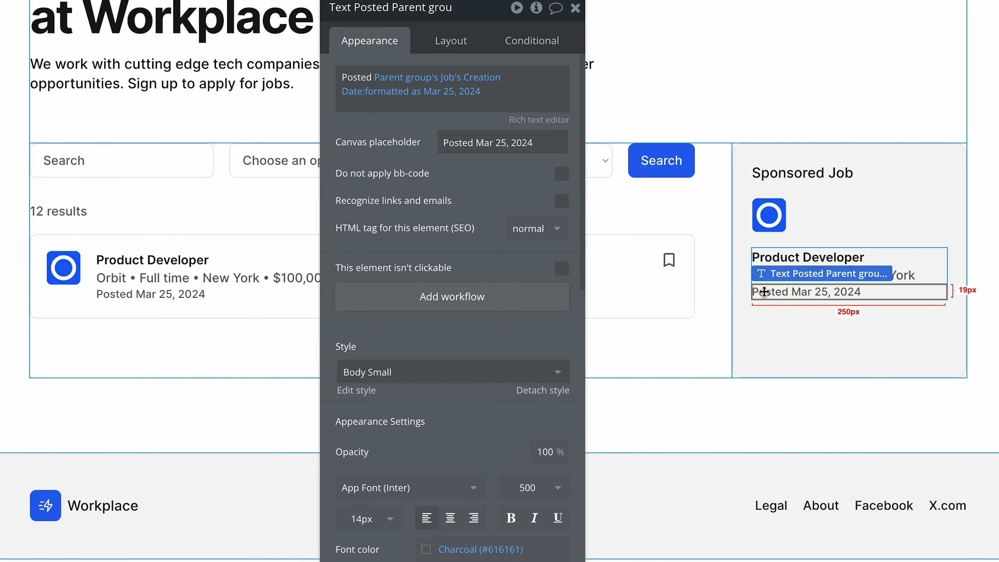
{"action": "key", "text": "Delete"}
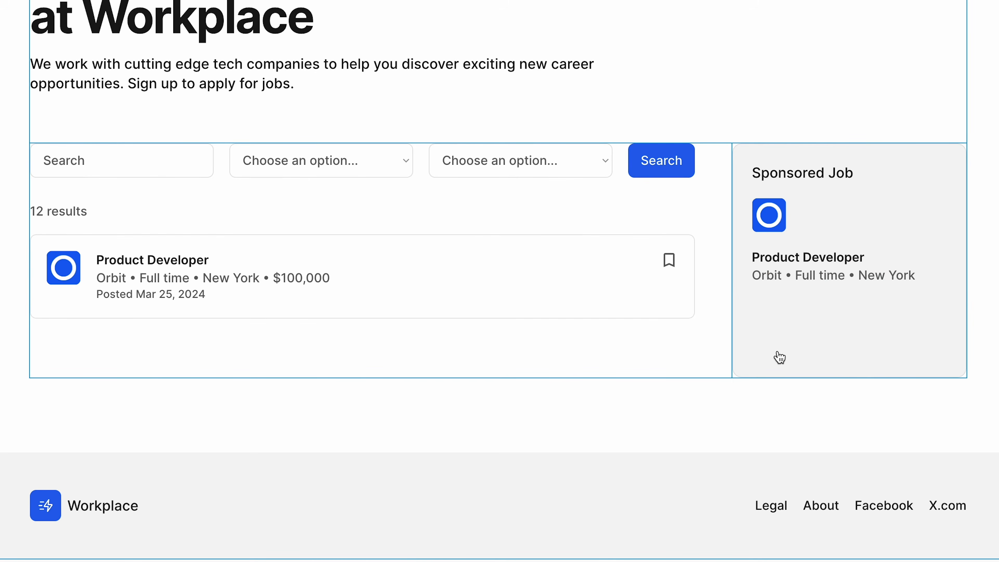
Add a button beneath the job details in Group Sponsored with the Secondary Button style and the label Apply.
{"action": "left_click", "coordinate": [779, 357]}
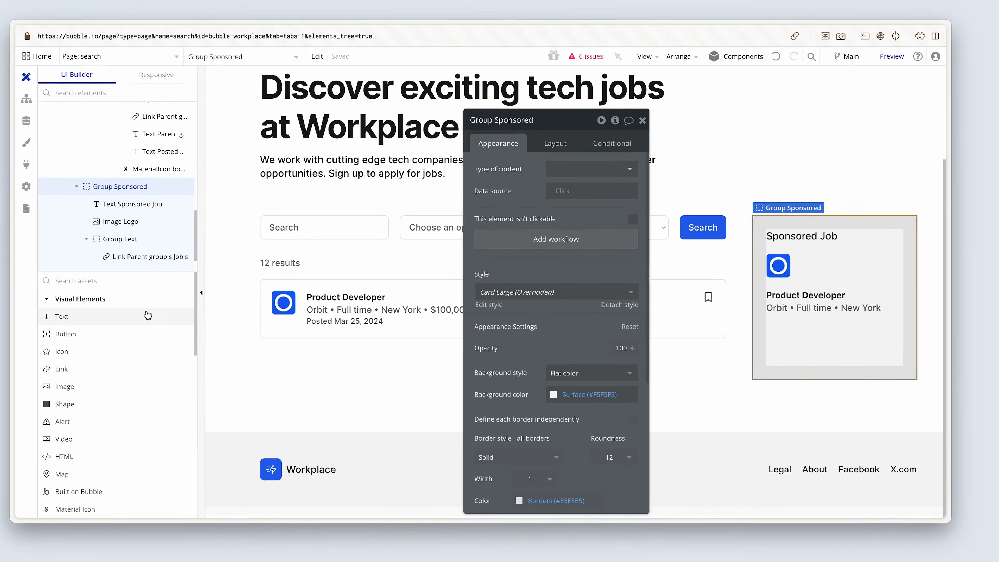
{"action": "left_click", "coordinate": [159, 331]}
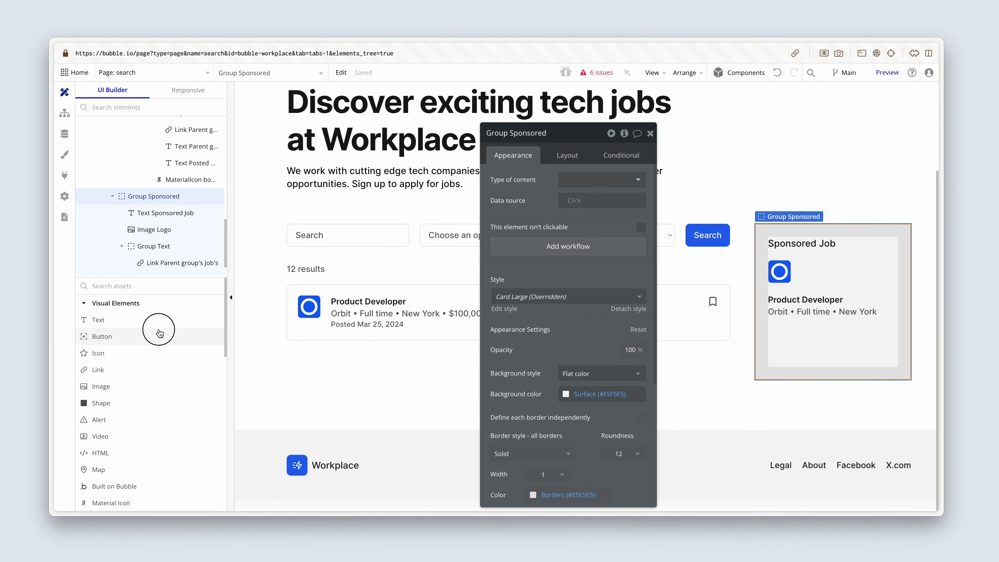
{"action": "left_click", "coordinate": [766, 341]}
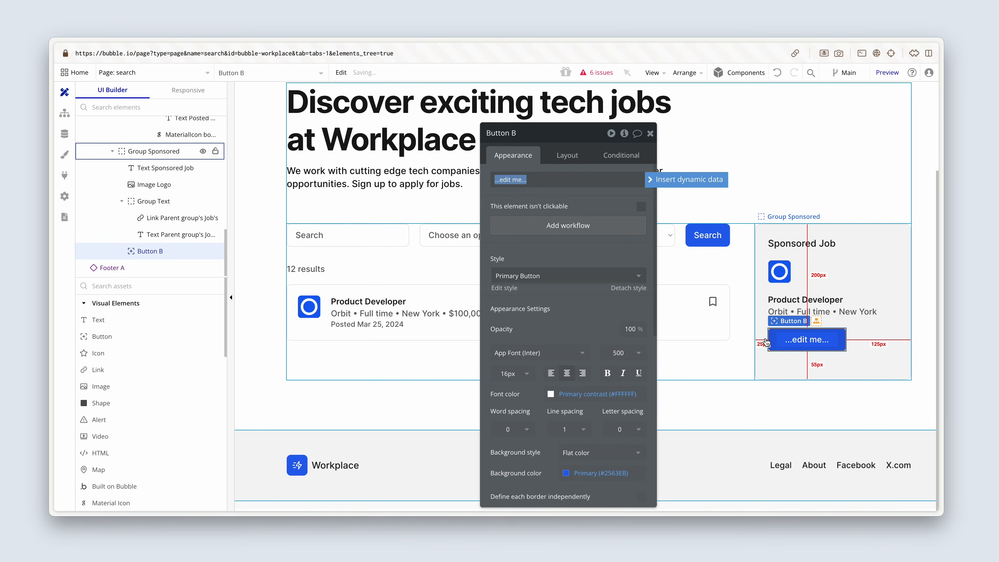
{"action": "left_click", "coordinate": [585, 277]}
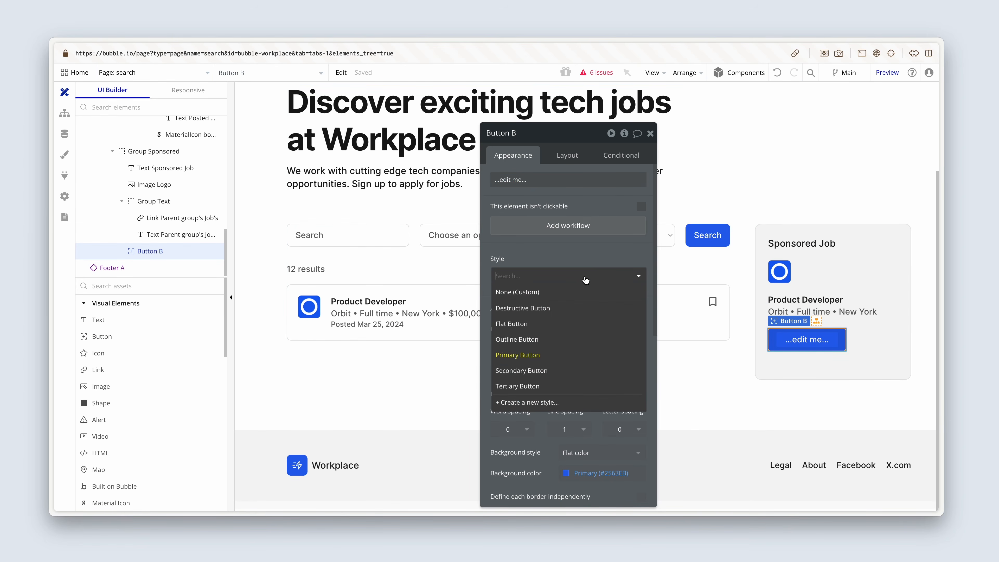
{"action": "left_click", "coordinate": [574, 370]}
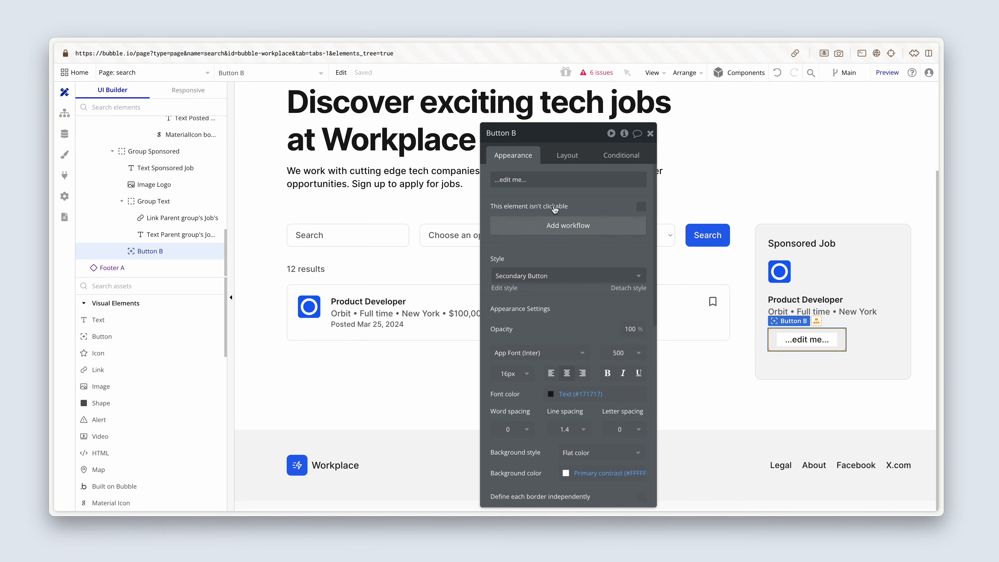
{"action": "left_click", "coordinate": [548, 179]}
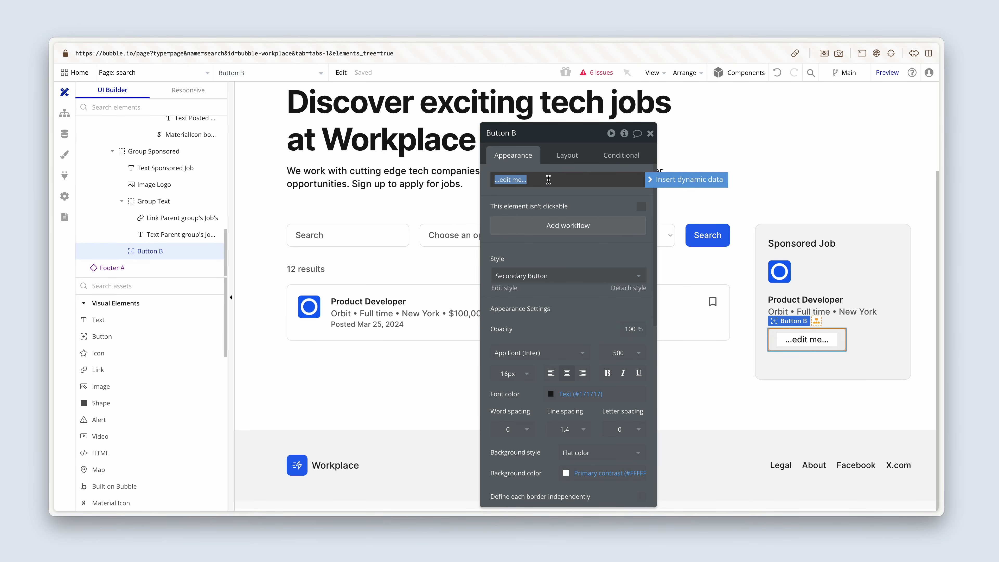
{"action": "type", "text": "Apply"}
Turn off the Apply button's fixed width, reset its minimum width to 0 px, and make it fixed-height.
{"action": "left_click", "coordinate": [575, 156]}
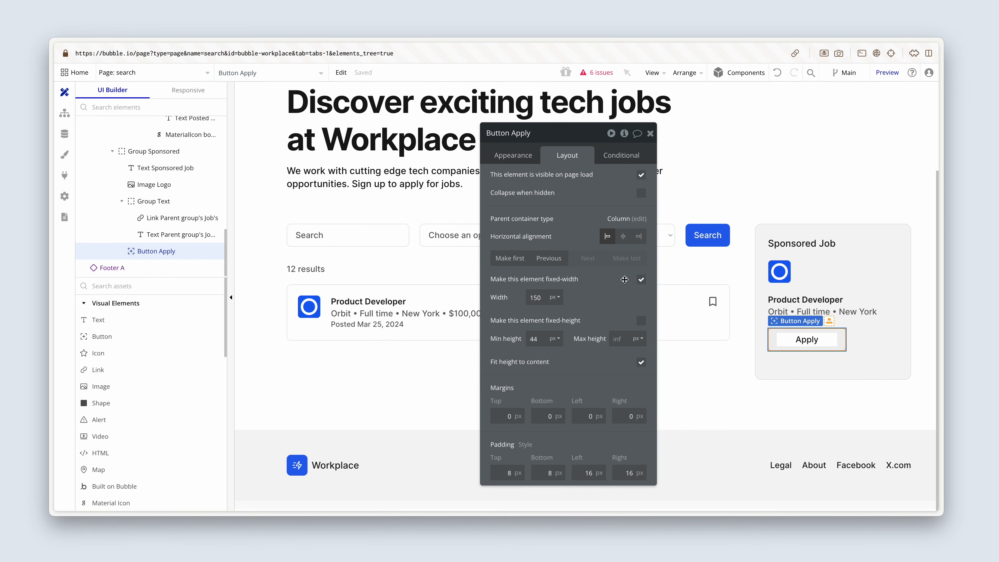
{"action": "left_click", "coordinate": [640, 280]}
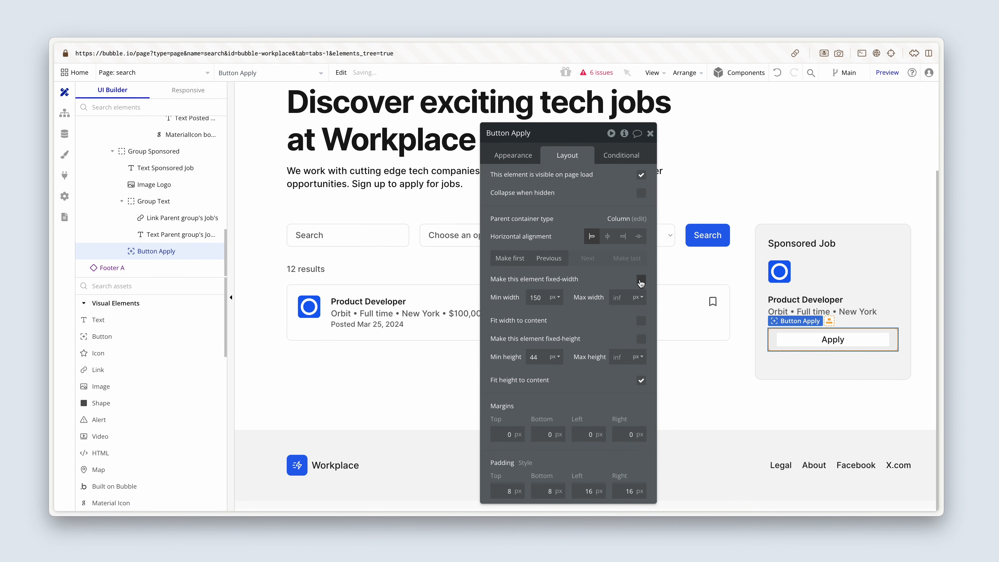
{"action": "double_click", "coordinate": [546, 297]}
{"action": "key", "text": "BackSpace"}
{"action": "left_click", "coordinate": [640, 340]}
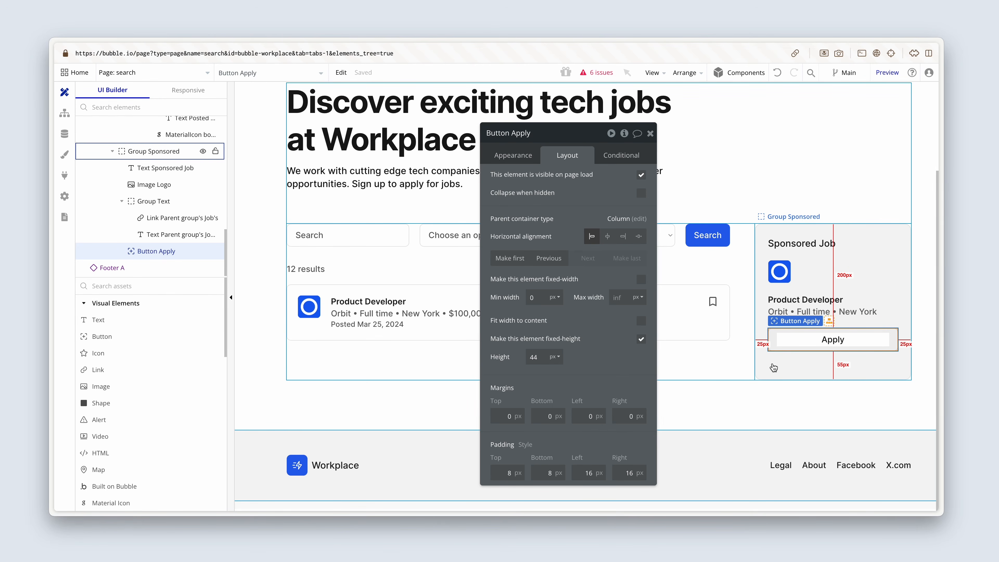
Reset Group Sponsored's minimum height to 0 px and close the property editor.
{"action": "left_click", "coordinate": [808, 370]}
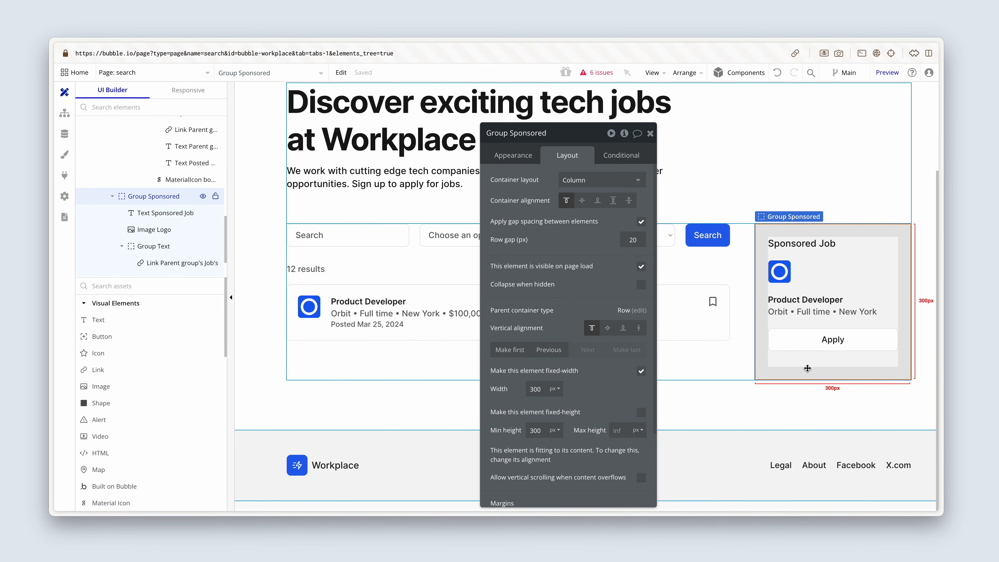
{"action": "left_click_drag", "start_coordinate": [546, 430], "coordinate": [522, 430]}
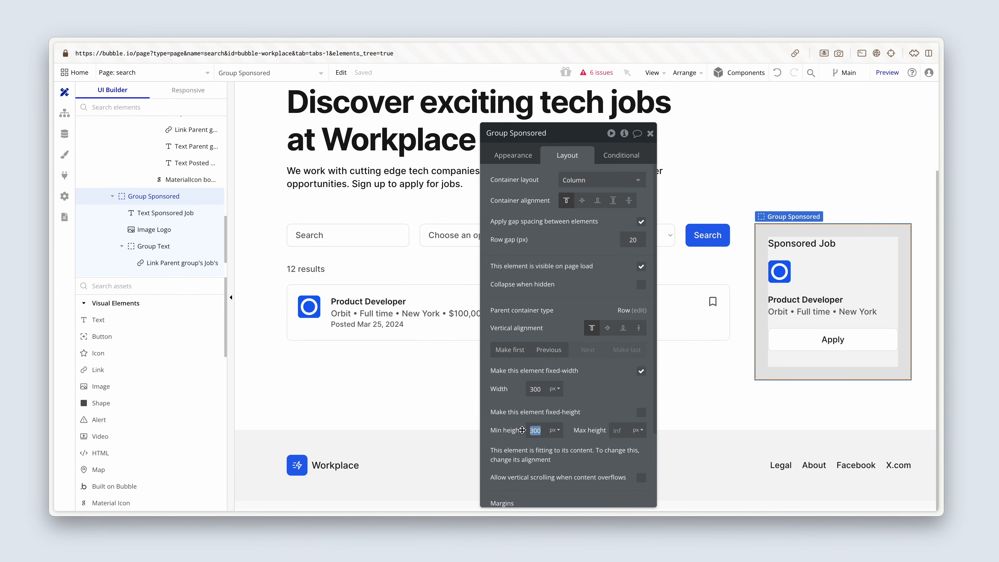
{"action": "type", "text": "0"}
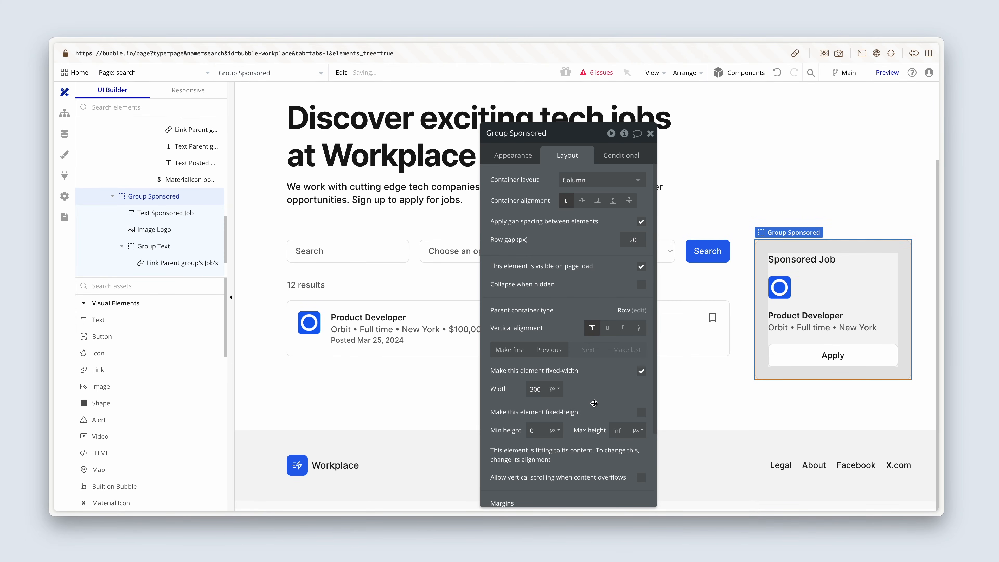
{"action": "left_click", "coordinate": [730, 401]}
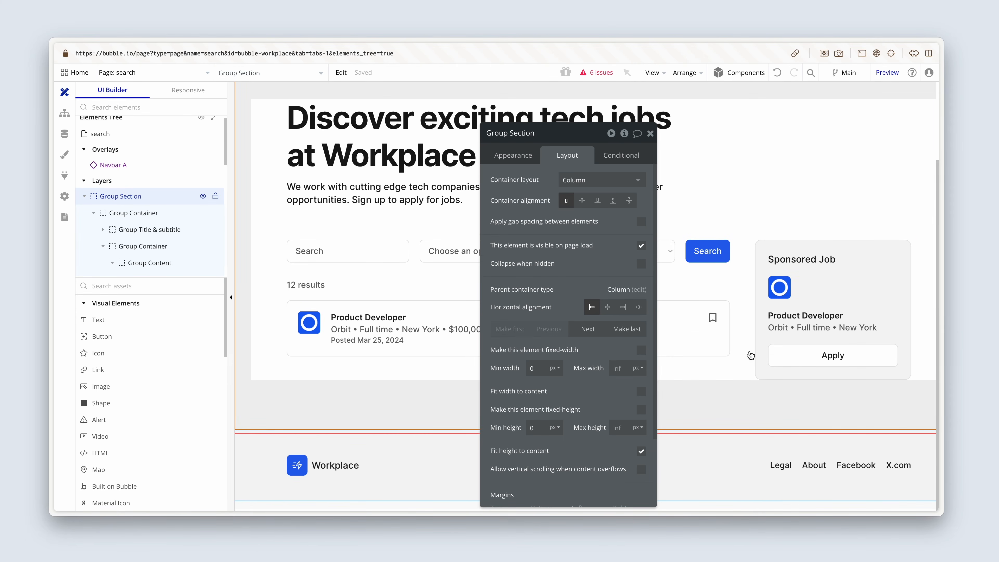
{"action": "left_click", "coordinate": [782, 233]}
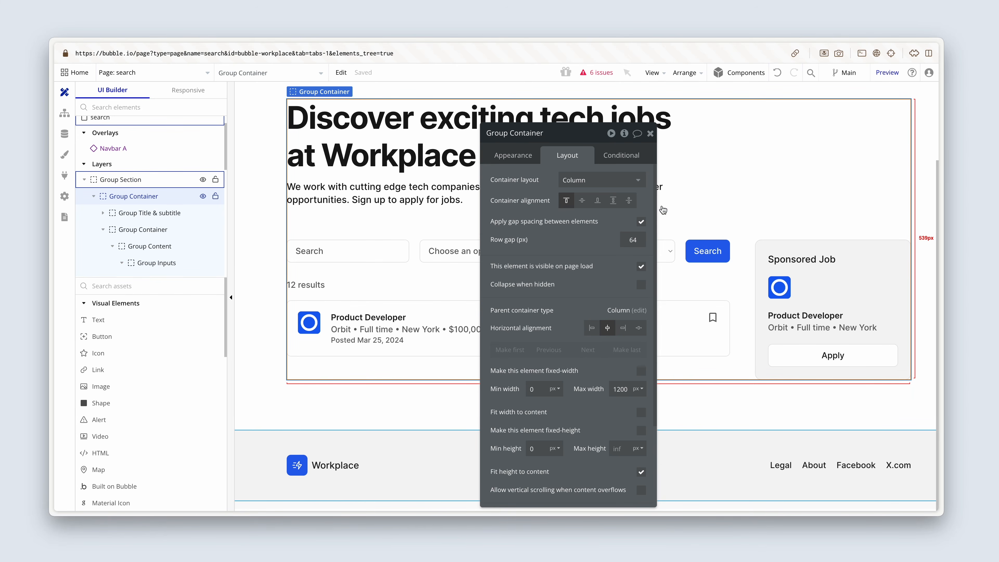
{"action": "left_click", "coordinate": [650, 134]}
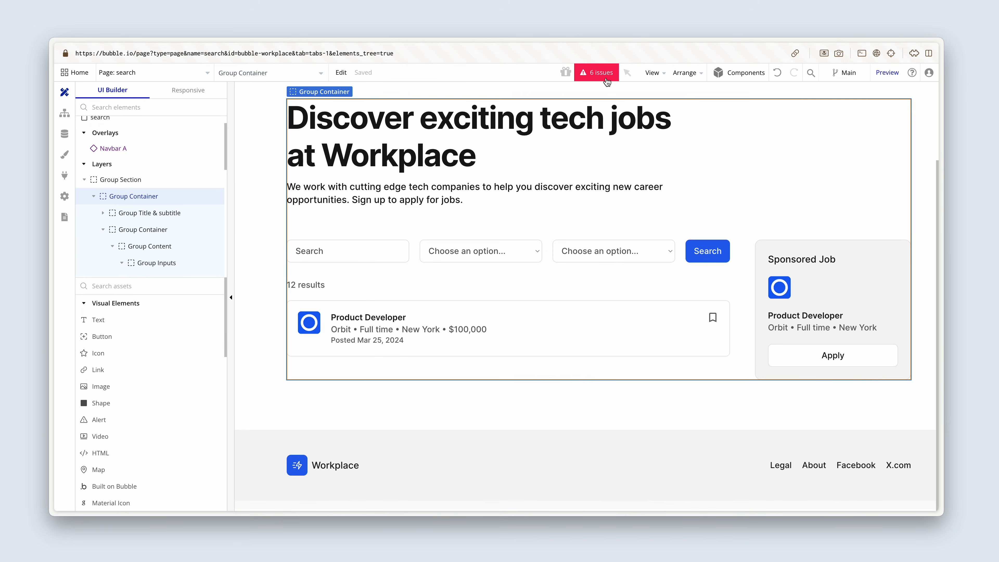
Review the page's open issues and inspect the element behind the first one, about dynamic data not being printable as text.
{"action": "left_click", "coordinate": [596, 73]}
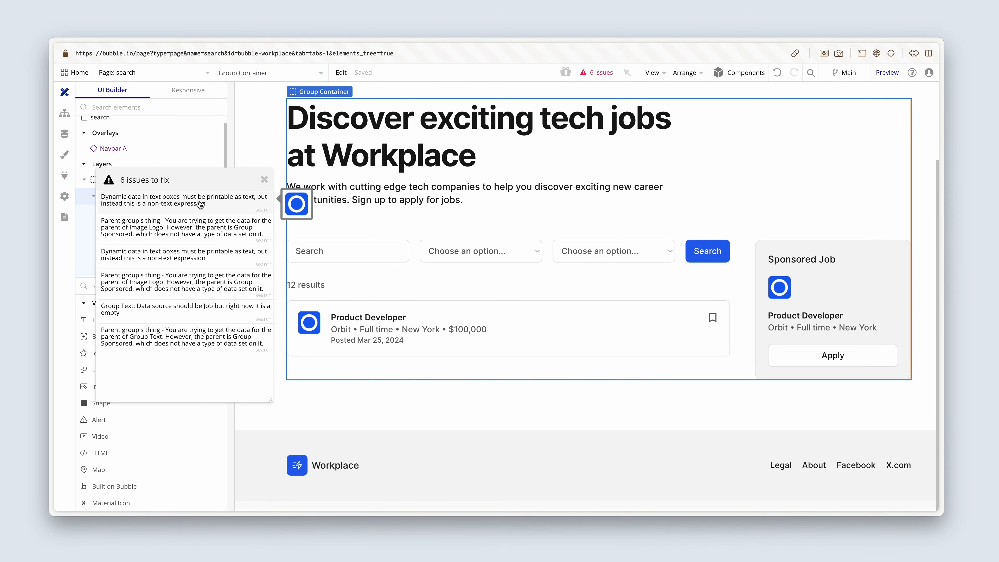
{"action": "left_click", "coordinate": [200, 207]}
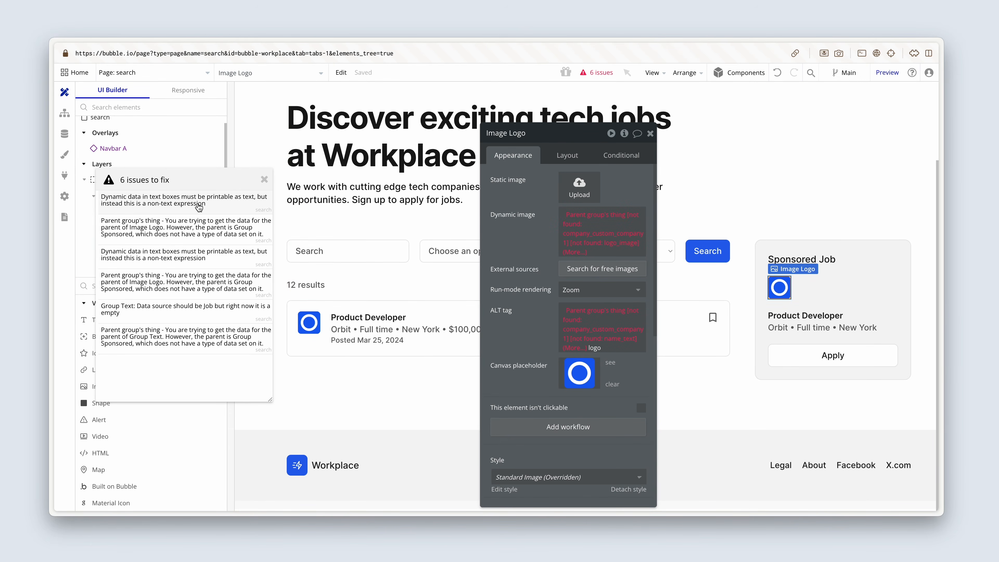
{"action": "left_click", "coordinate": [264, 180]}
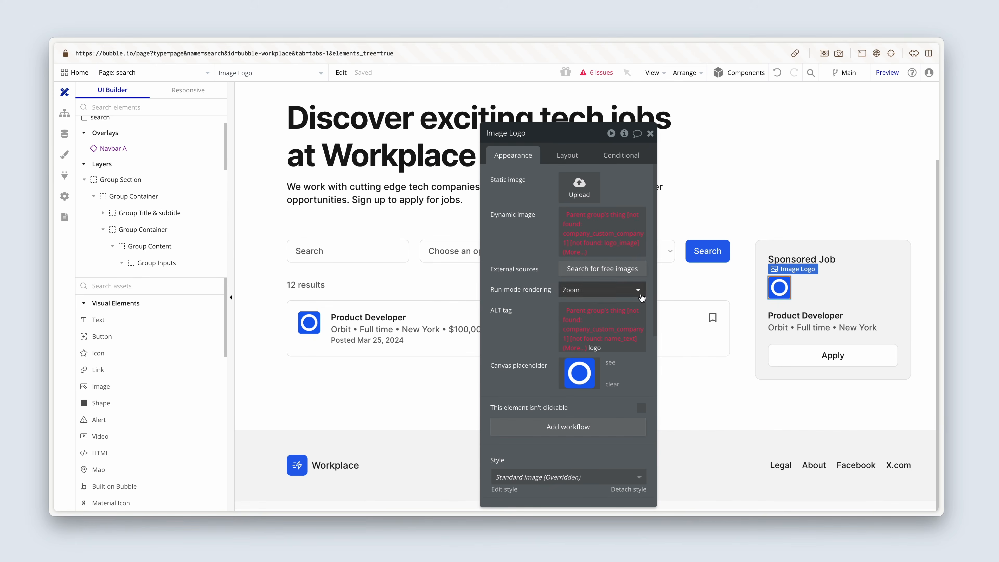
Set Group Sponsored's type of content to Job.
{"action": "left_click", "coordinate": [811, 303]}
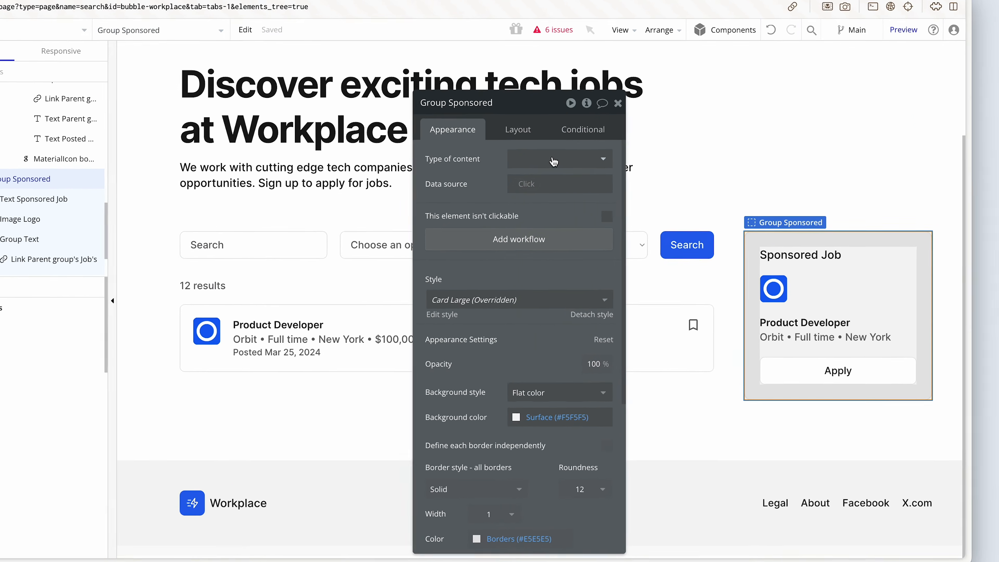
{"action": "left_click", "coordinate": [597, 181]}
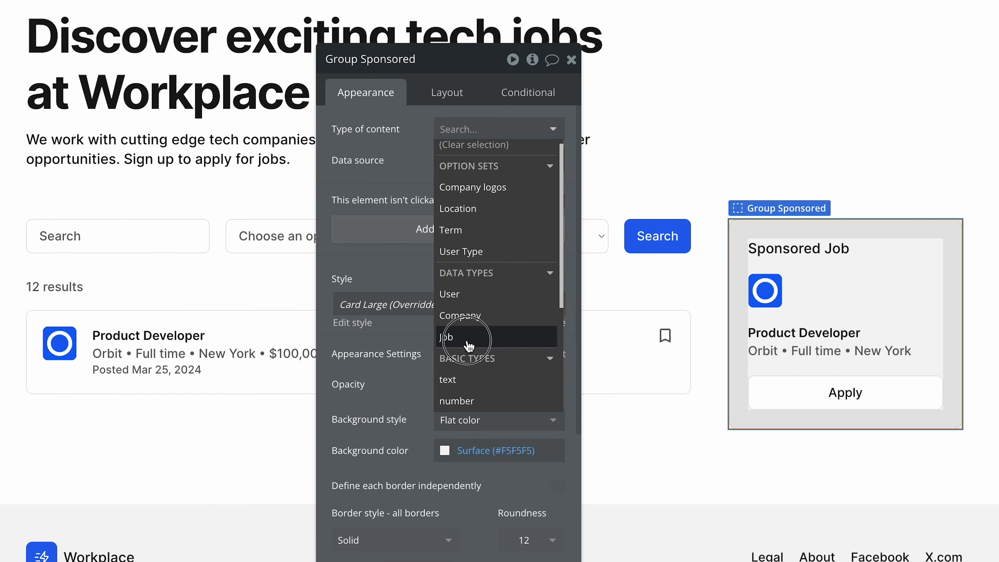
{"action": "left_click", "coordinate": [468, 345]}
Give Group Sponsored a data source that does a search for the Job data type.
{"action": "left_click", "coordinate": [457, 162]}
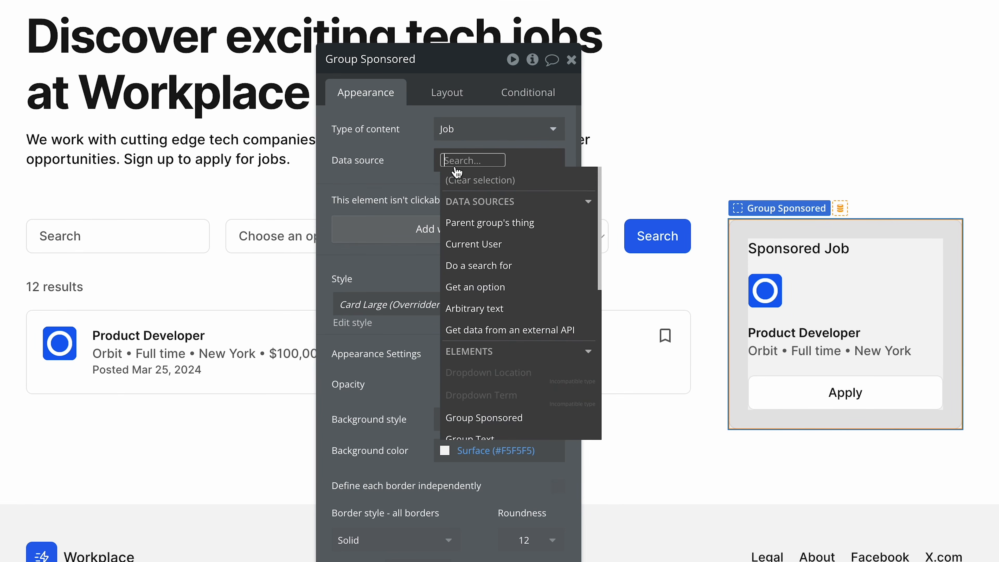
{"action": "left_click", "coordinate": [543, 265]}
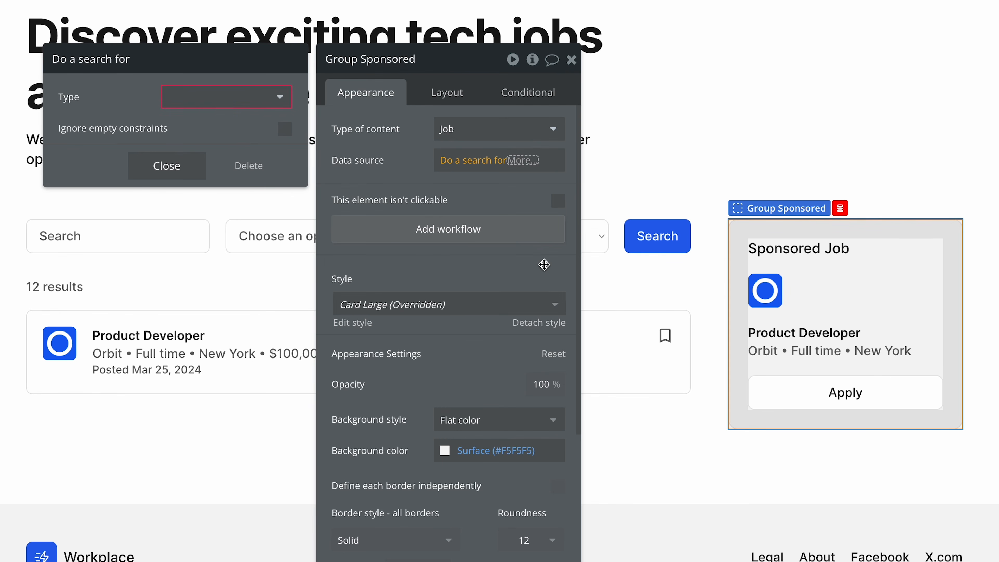
{"action": "left_click", "coordinate": [271, 104]}
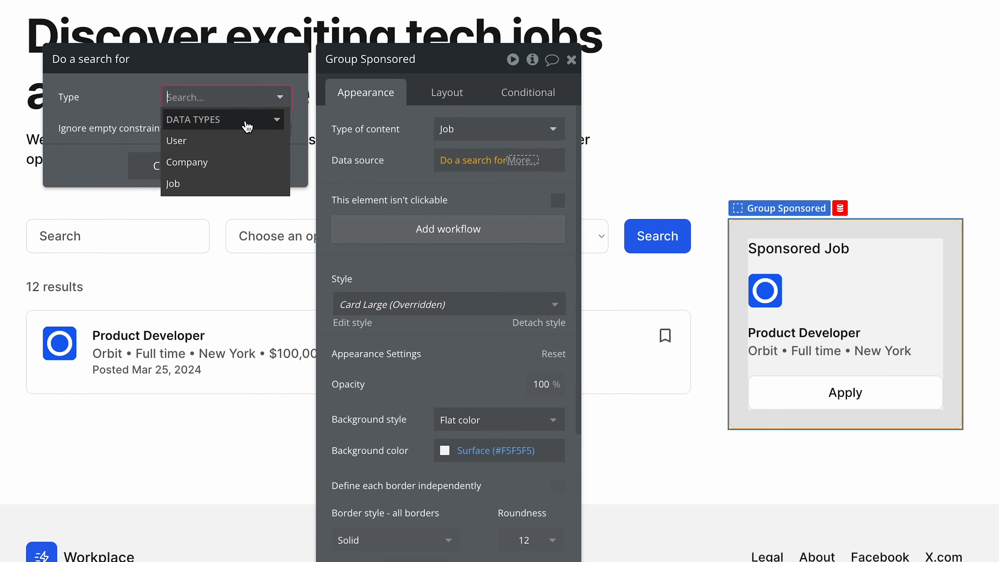
{"action": "left_click", "coordinate": [218, 185]}
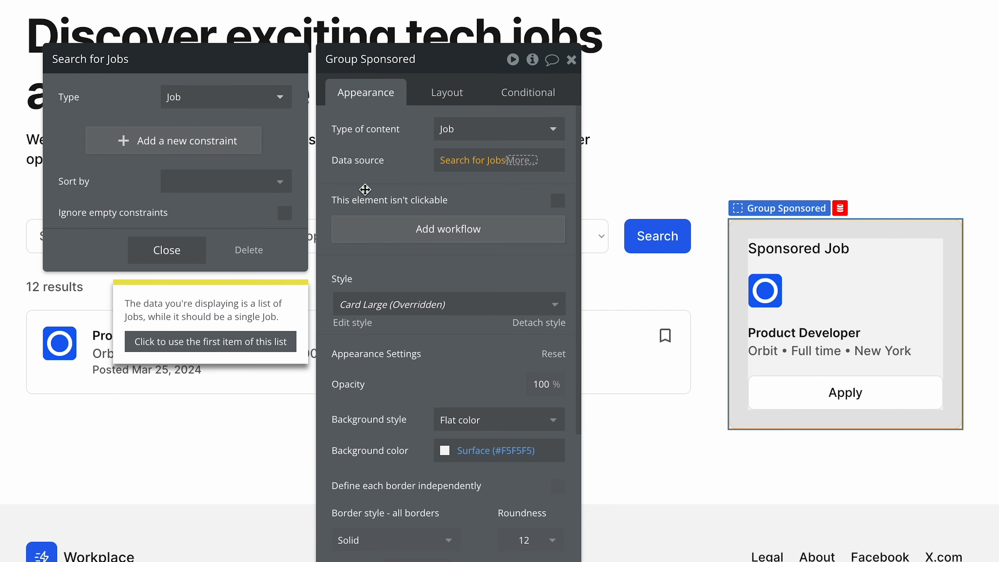
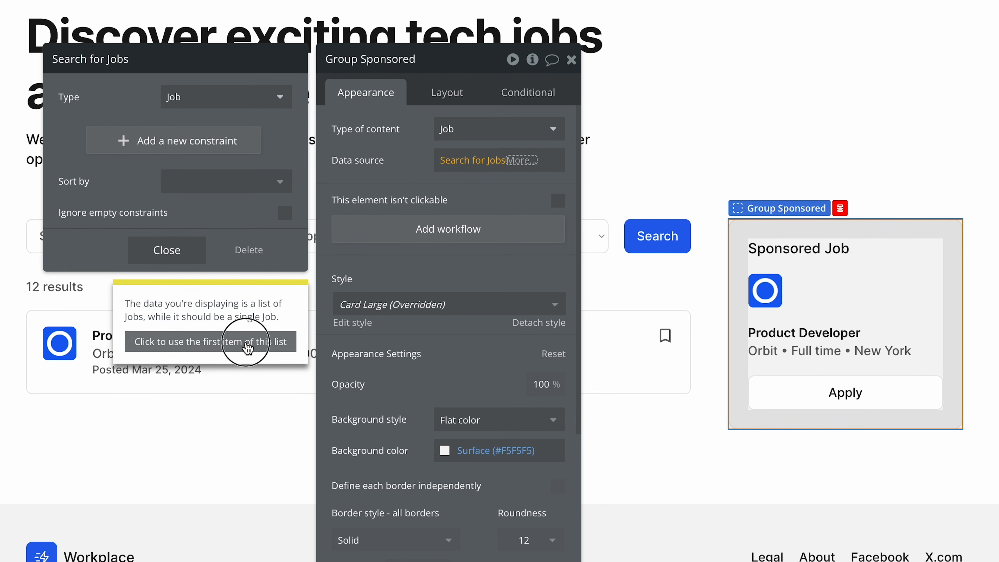
Make Group Sponsored's data source use the first item of the Job search, and constrain the search to Live = "yes".
{"action": "left_click", "coordinate": [252, 341]}
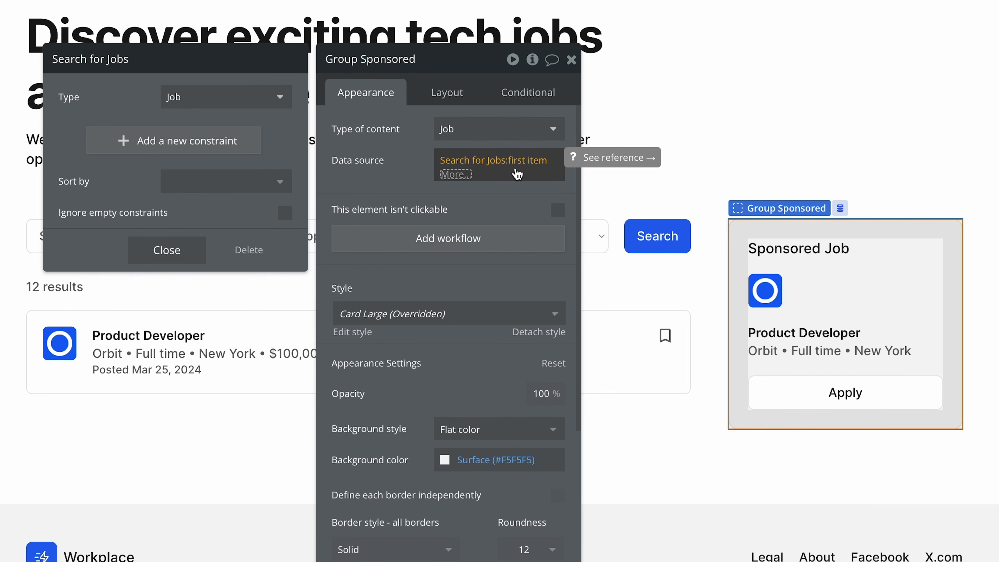
{"action": "left_click", "coordinate": [202, 147]}
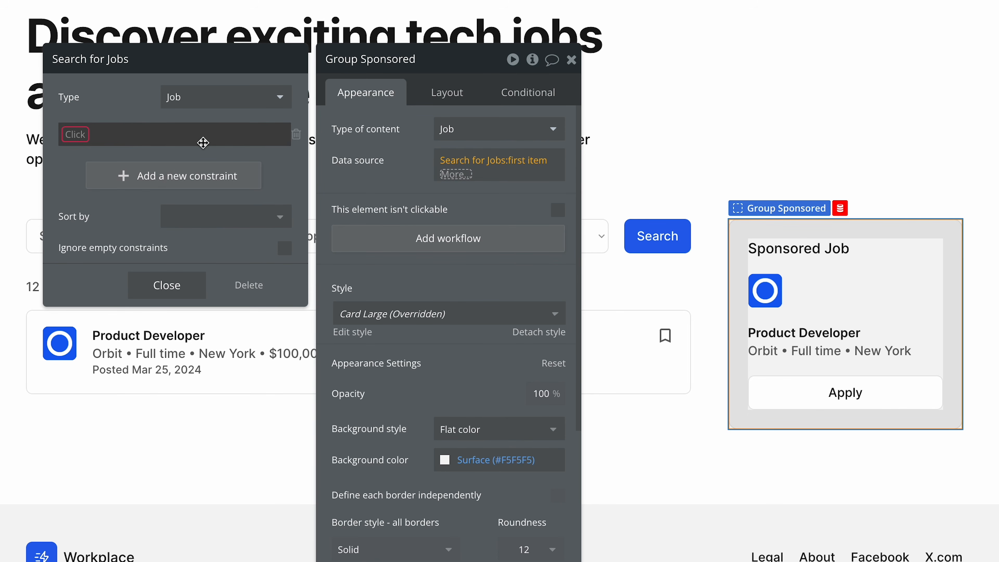
{"action": "left_click", "coordinate": [80, 136]}
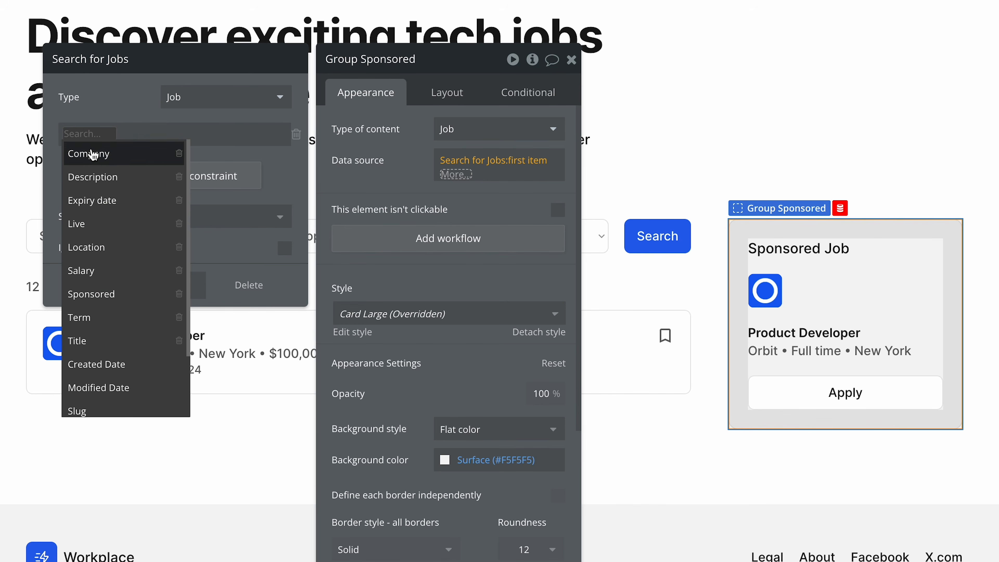
{"action": "left_click", "coordinate": [101, 228]}
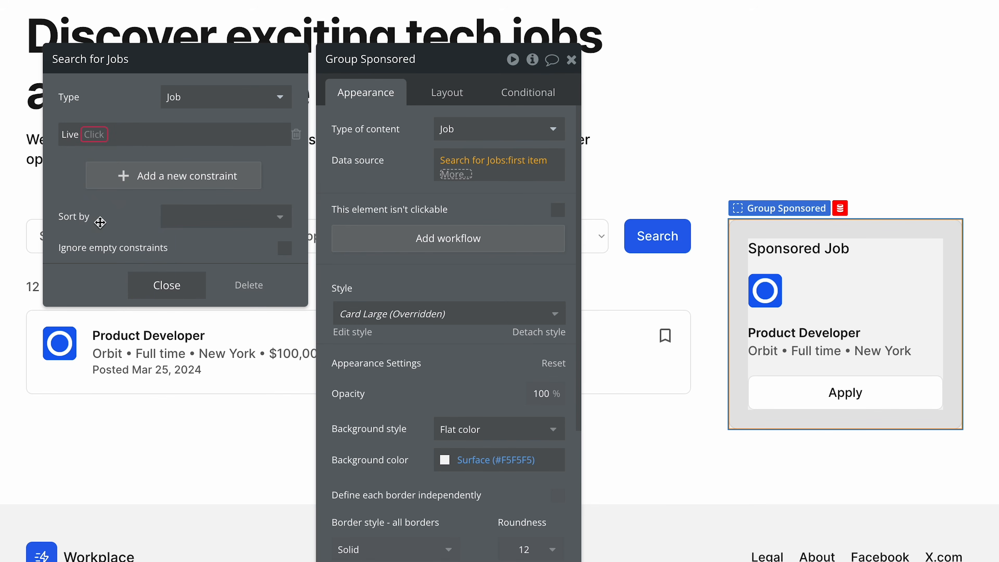
{"action": "left_click", "coordinate": [103, 141]}
{"action": "left_click", "coordinate": [111, 155]}
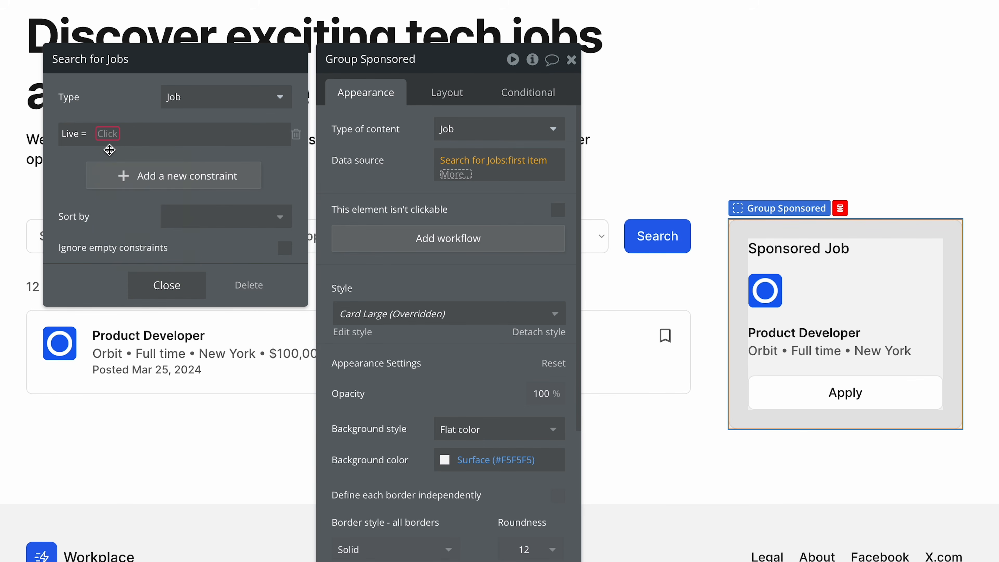
{"action": "left_click", "coordinate": [113, 135]}
{"action": "left_click", "coordinate": [132, 181]}
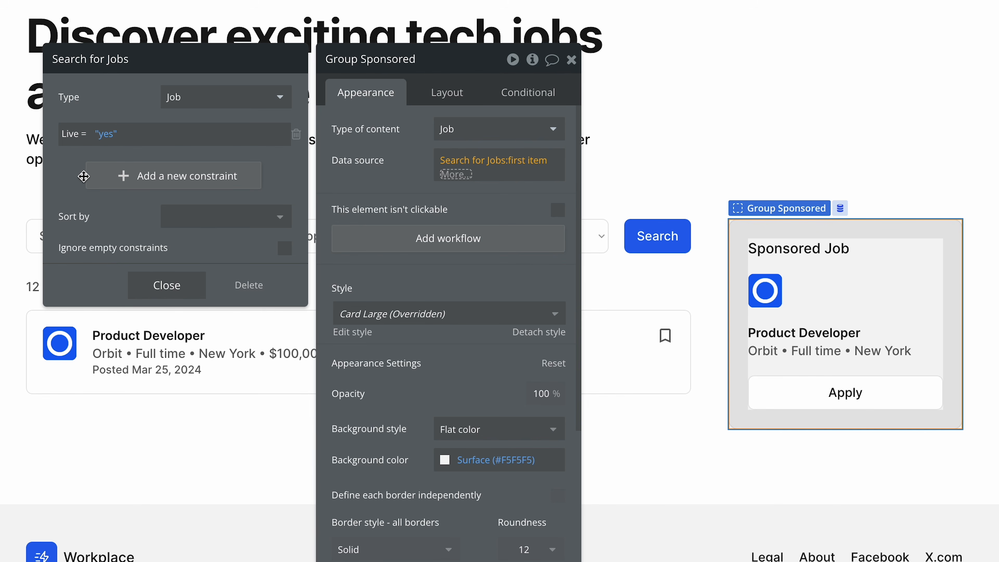
Add a second constraint to the Job search requiring Sponsored = "yes".
{"action": "left_click", "coordinate": [102, 177]}
{"action": "left_click", "coordinate": [75, 169]}
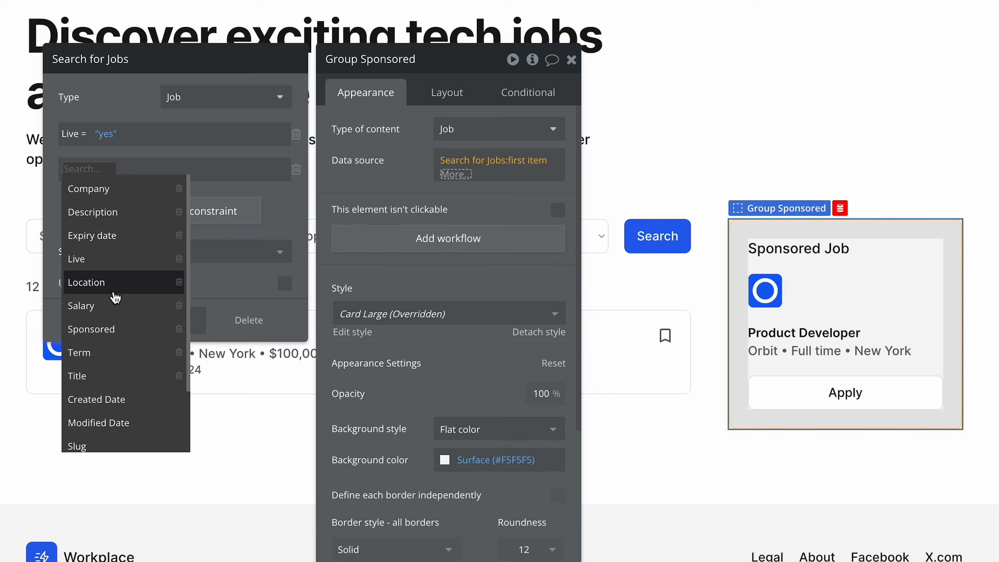
{"action": "left_click", "coordinate": [92, 329]}
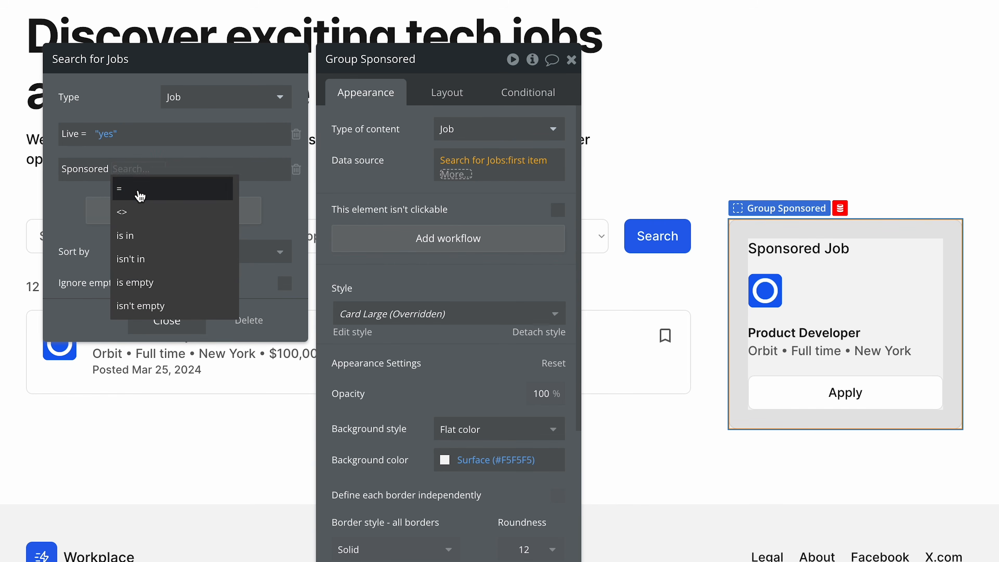
{"action": "left_click", "coordinate": [138, 191]}
{"action": "left_click", "coordinate": [136, 168]}
{"action": "left_click", "coordinate": [167, 211]}
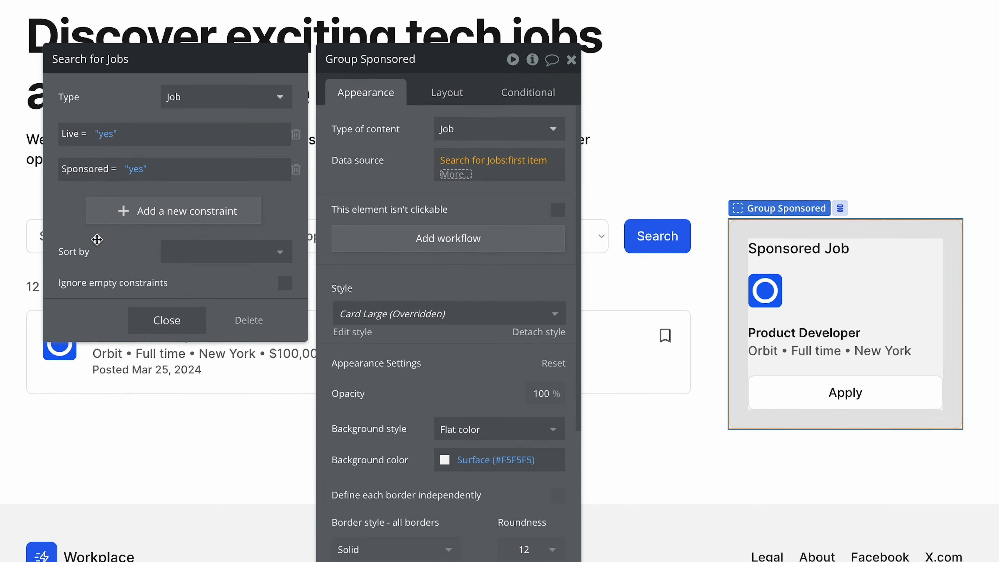
Open the choice of sort field for Group Sponsored's Job search.
{"action": "left_click", "coordinate": [201, 253]}
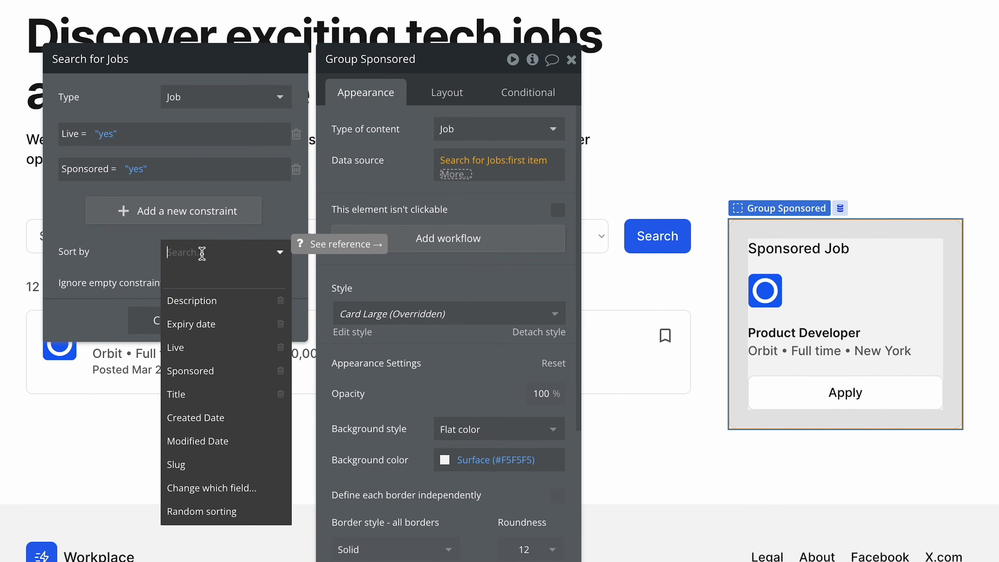